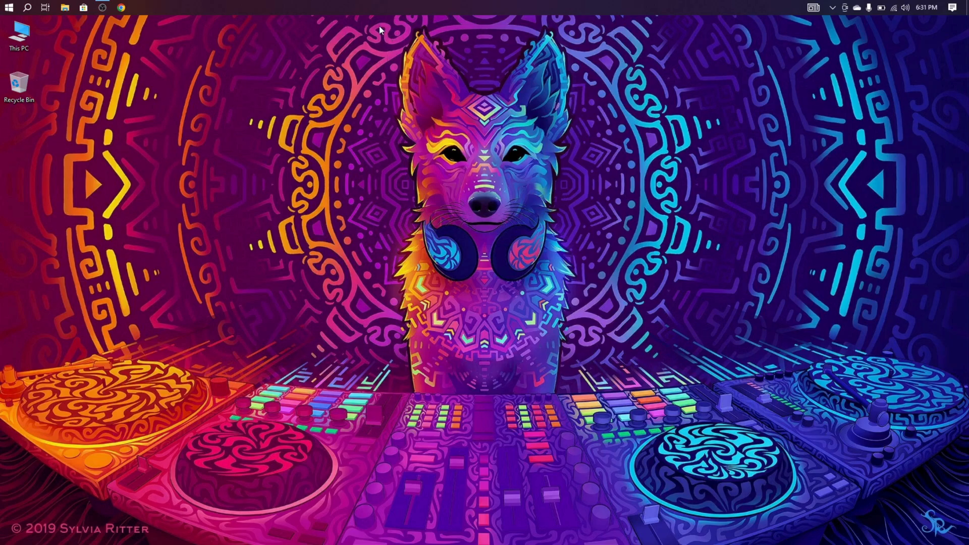
drag(379, 23, 581, 452)
drag(627, 98, 874, 308)
Switch to Chrome, search Google for virtualbox and open the official Oracle VM VirtualBox website.
click(121, 8)
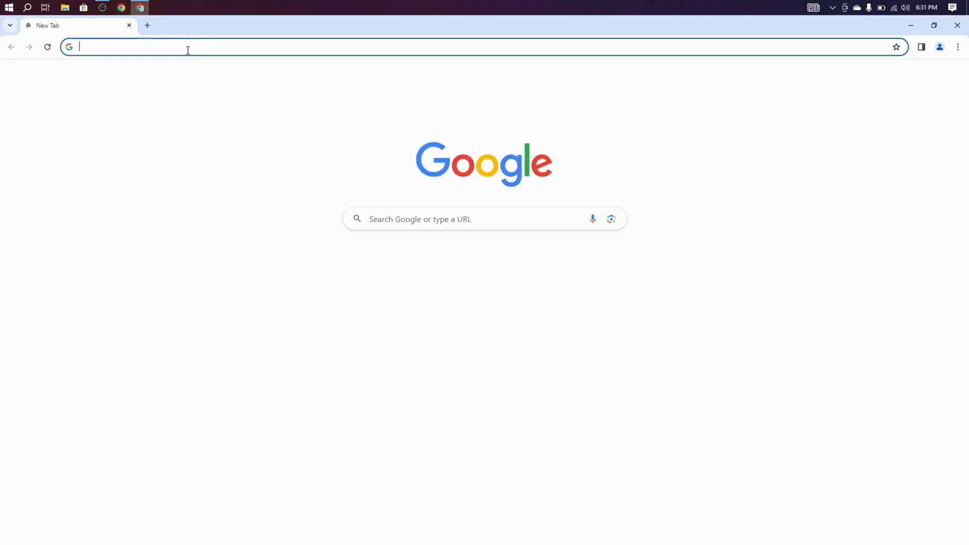
text(var)
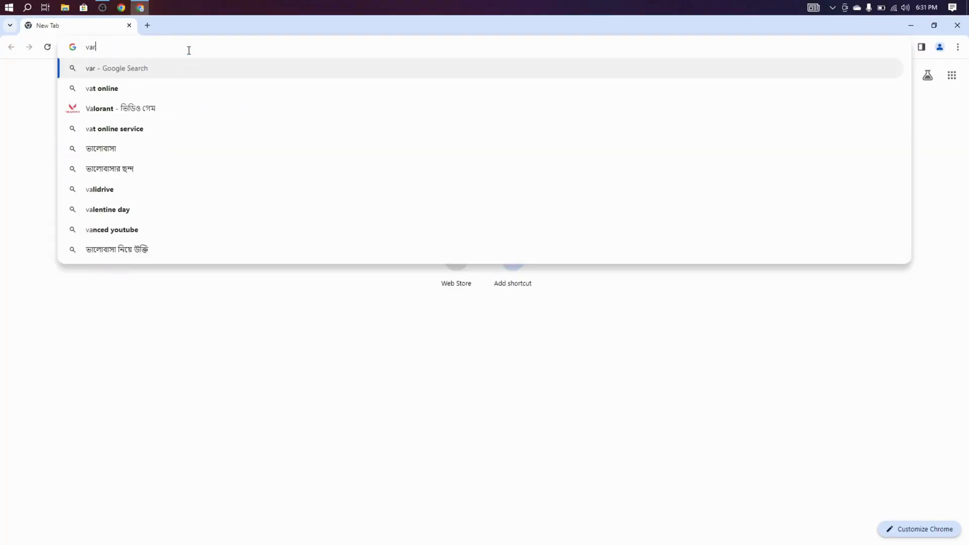
text(tu)
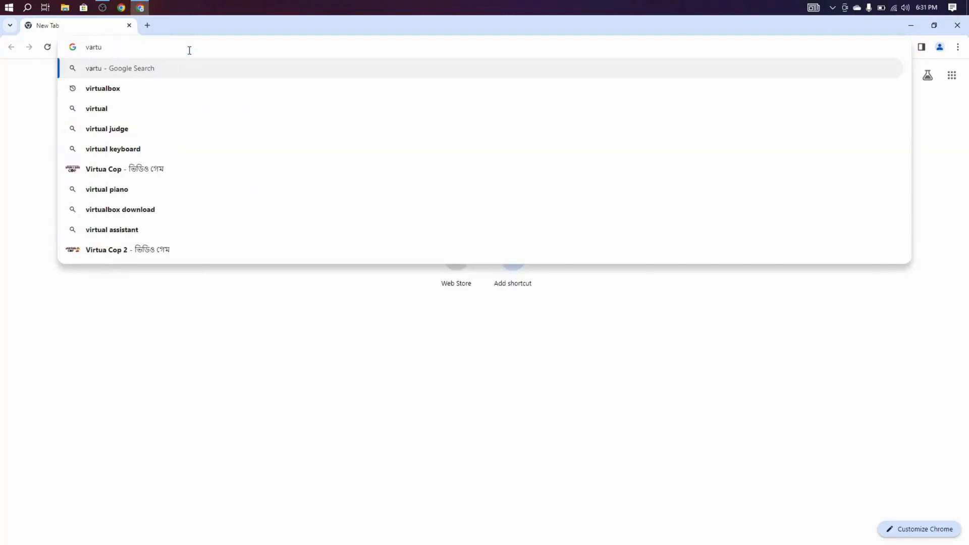
click(183, 92)
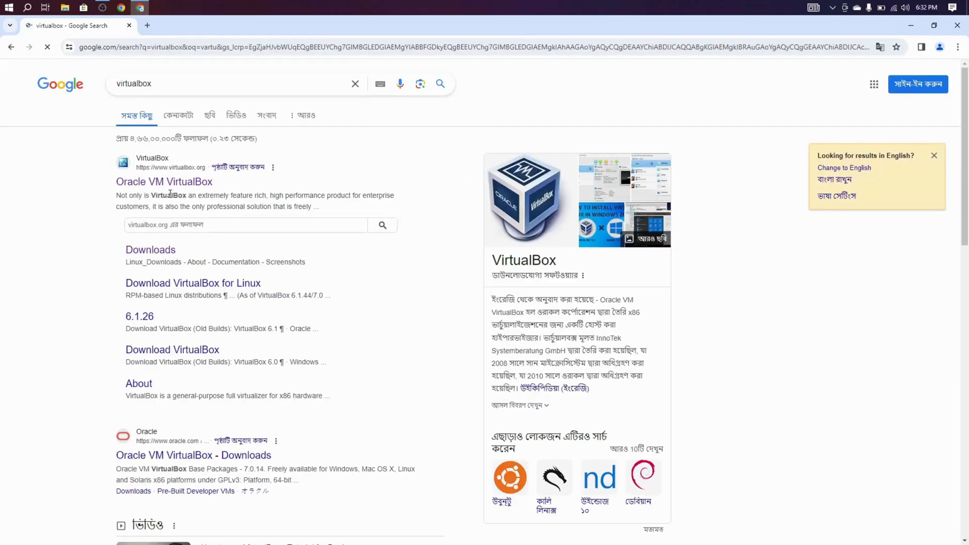
click(173, 185)
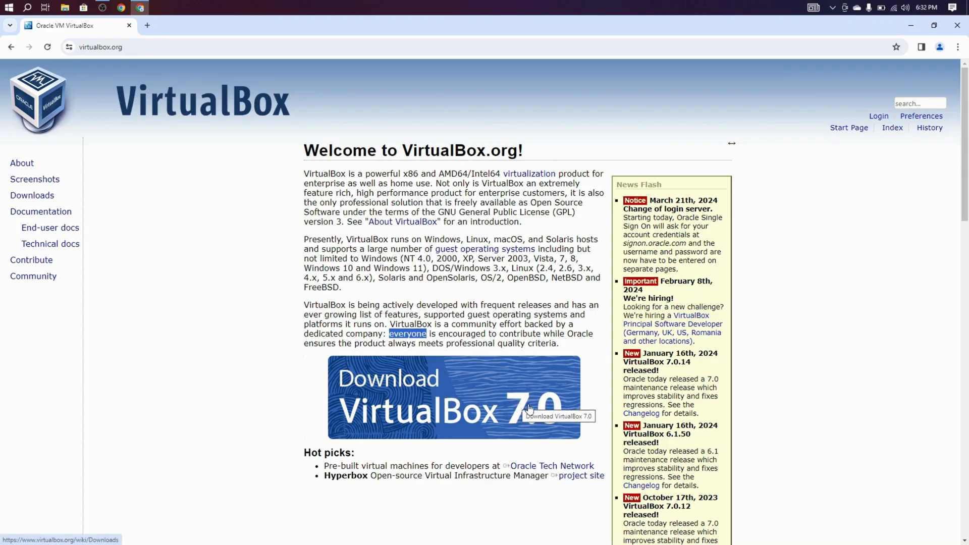
Search Google for "windows 10 iso file download" in a new tab.
click(144, 28)
text(windo)
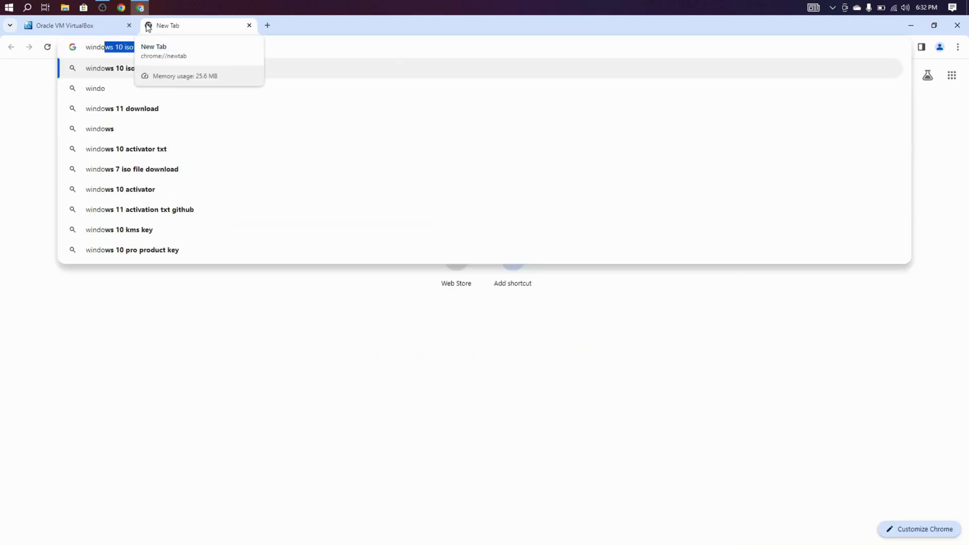
key(Return)
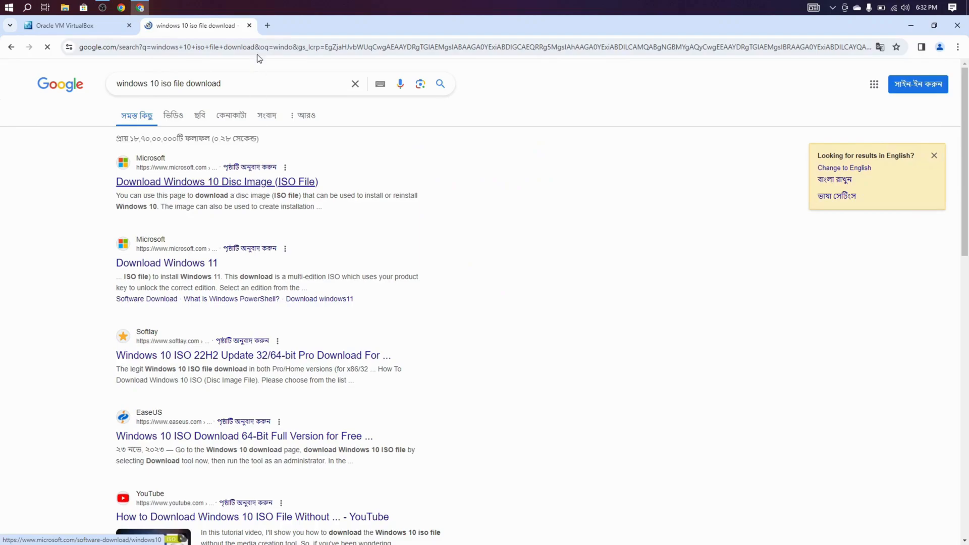
Search Google for remnux in another new tab and open the remnux.org website.
click(268, 25)
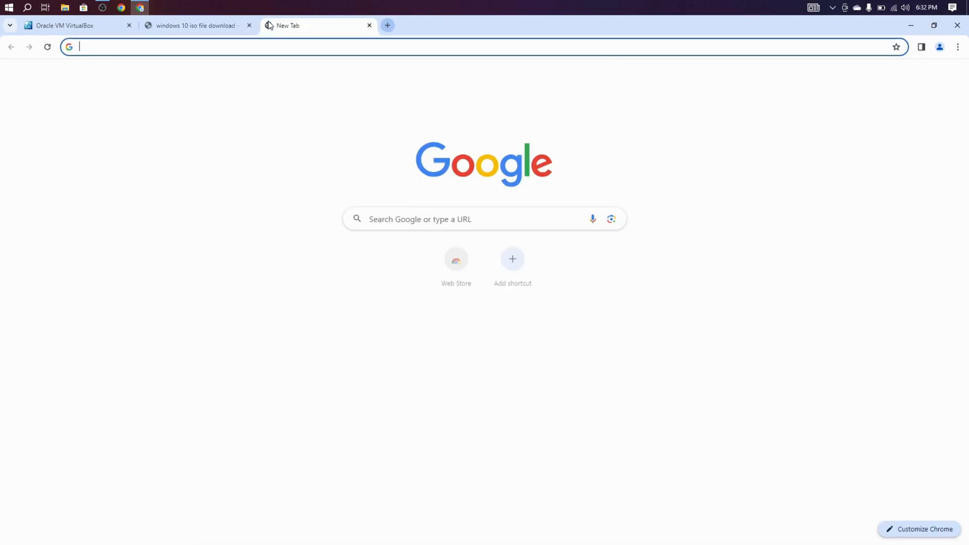
text(rem)
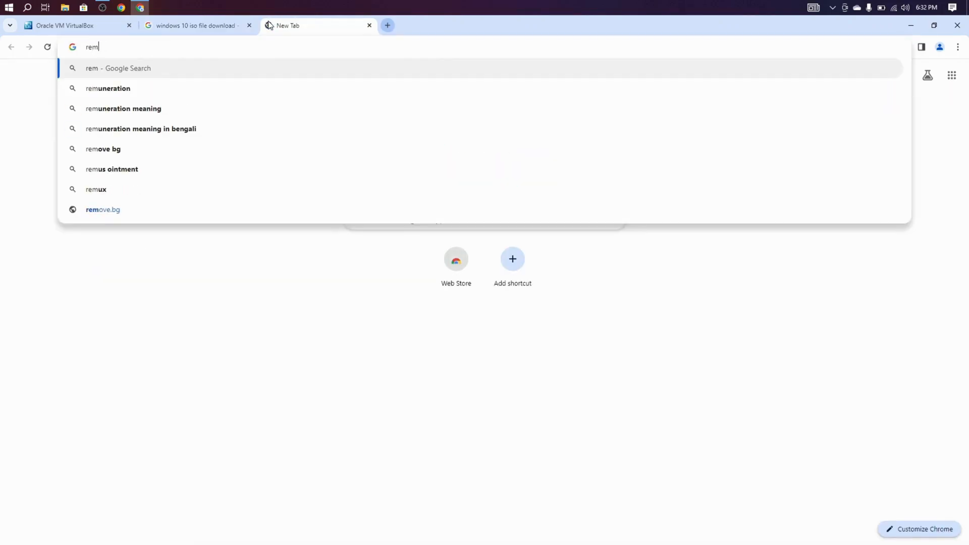
text(nux)
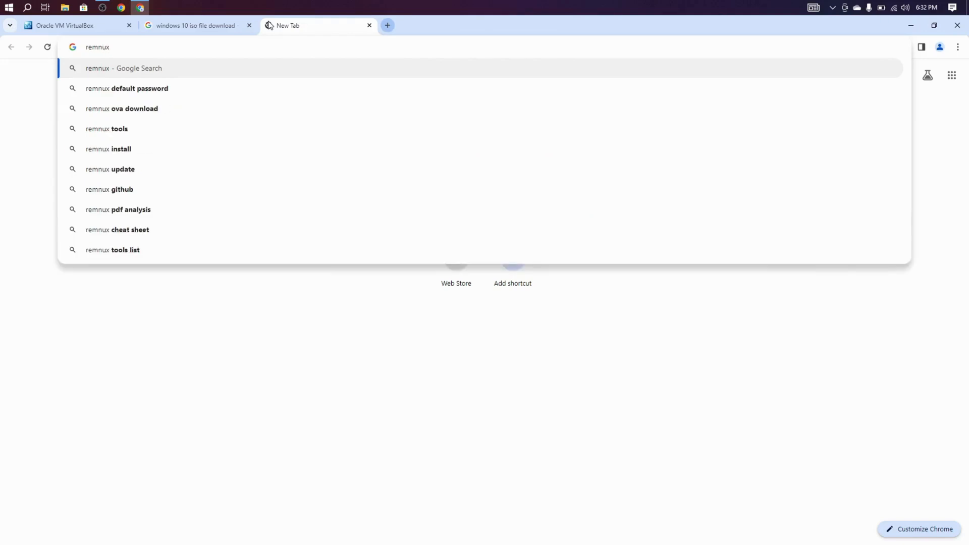
key(Return)
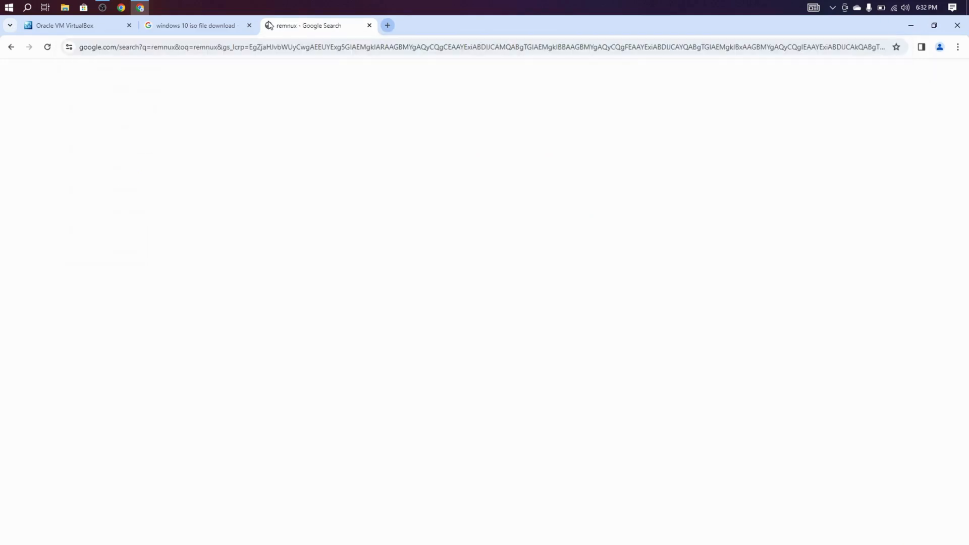
click(196, 213)
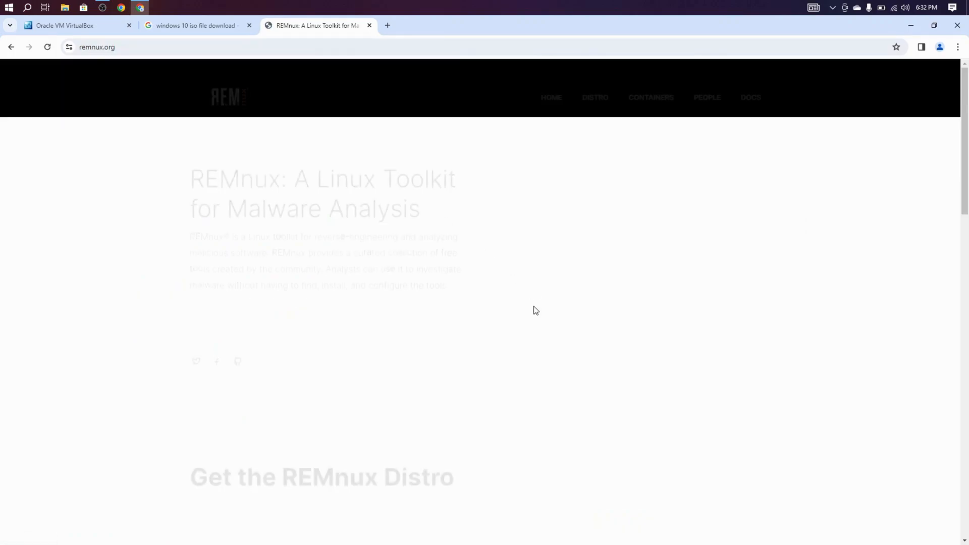
Go to the REMnux VM download instructions and open the Box link for the VirtualBox OVA version.
scroll(507, 317, down, 7)
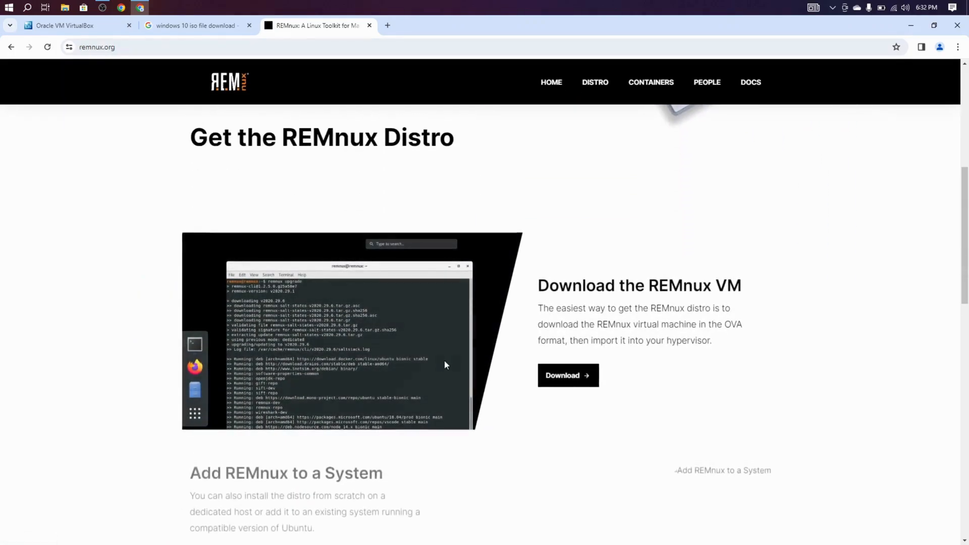
click(568, 382)
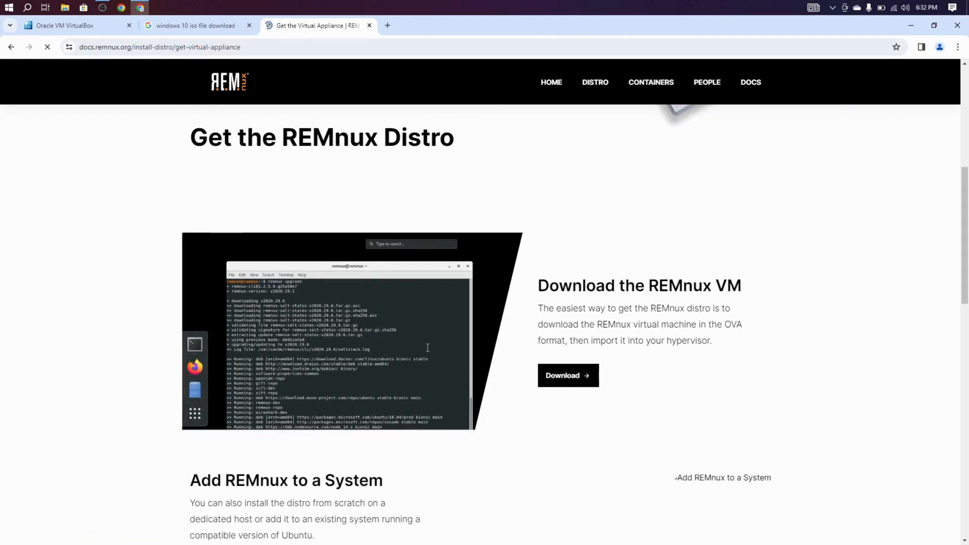
scroll(462, 301, down, 1)
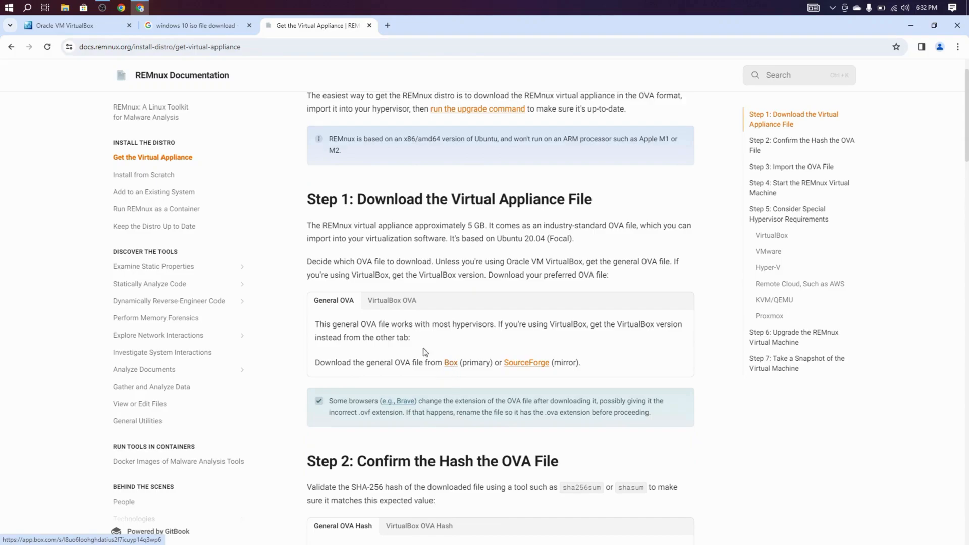
click(378, 301)
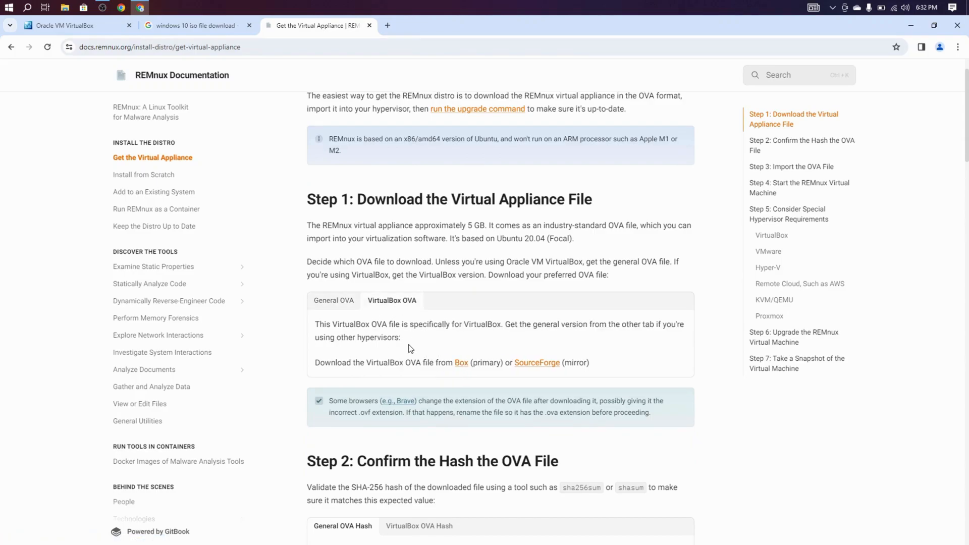
click(461, 363)
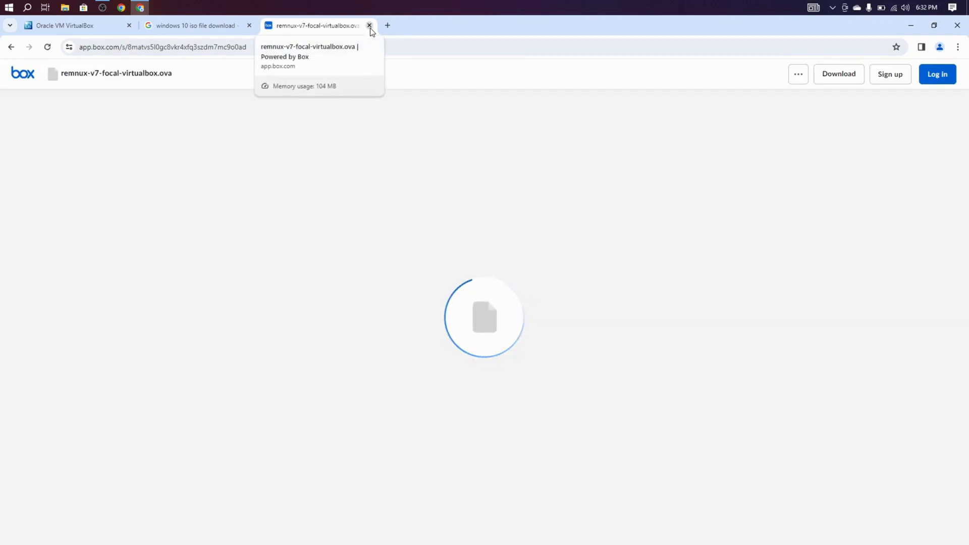
Close the REMnux download and Windows 10 ISO search tabs, and minimize the browser window.
click(370, 26)
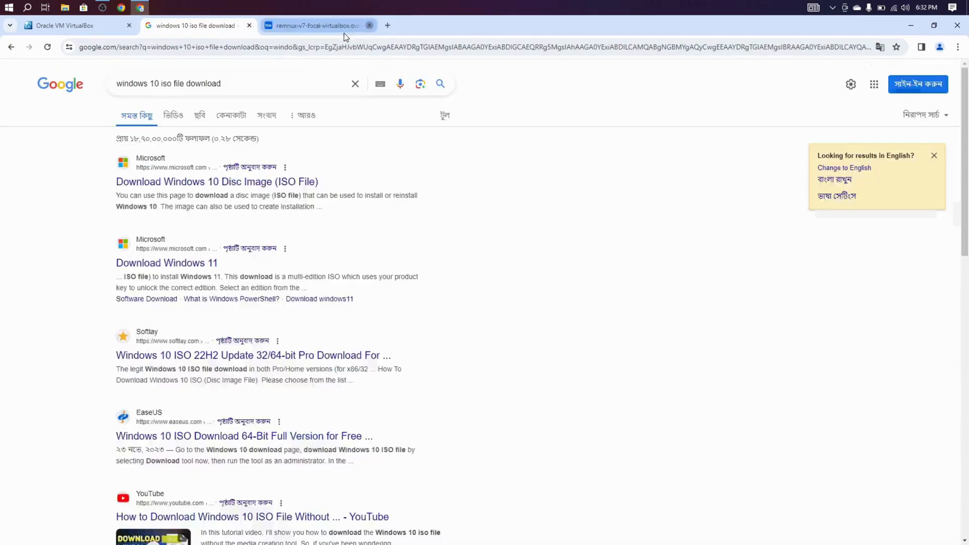
click(248, 26)
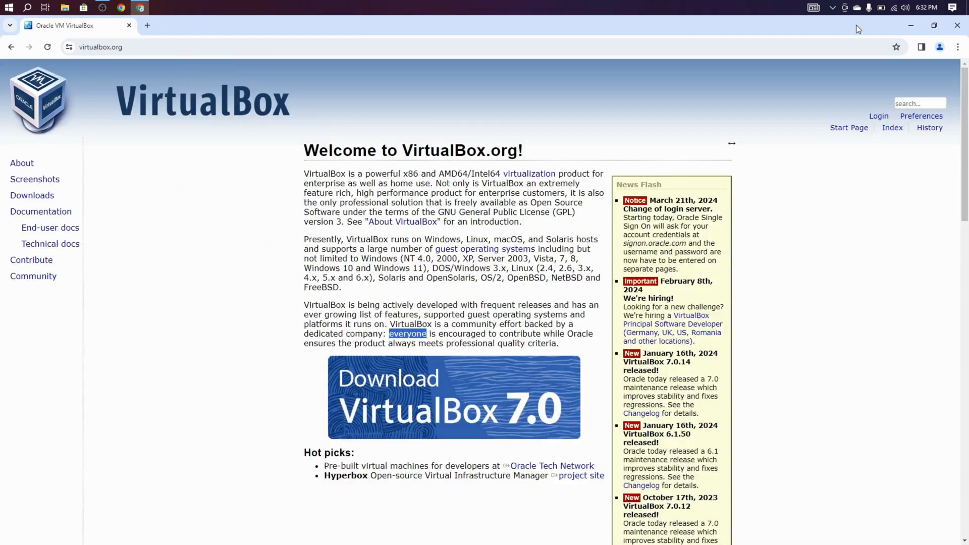
click(903, 25)
Open the Downloads folder in File Explorer, launch the VirtualBox 7.0.14 Windows installer and minimize the folder window.
double_click(19, 35)
click(252, 192)
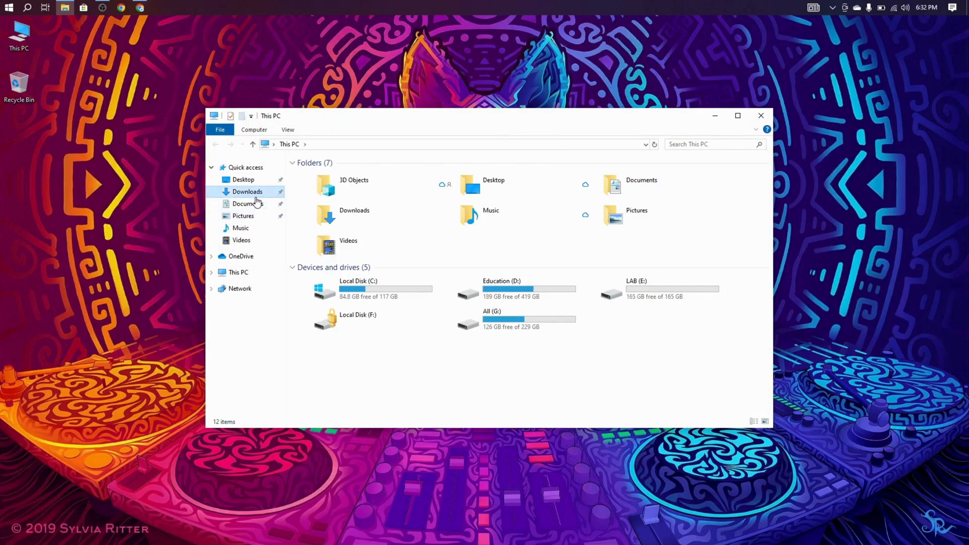
double_click(338, 200)
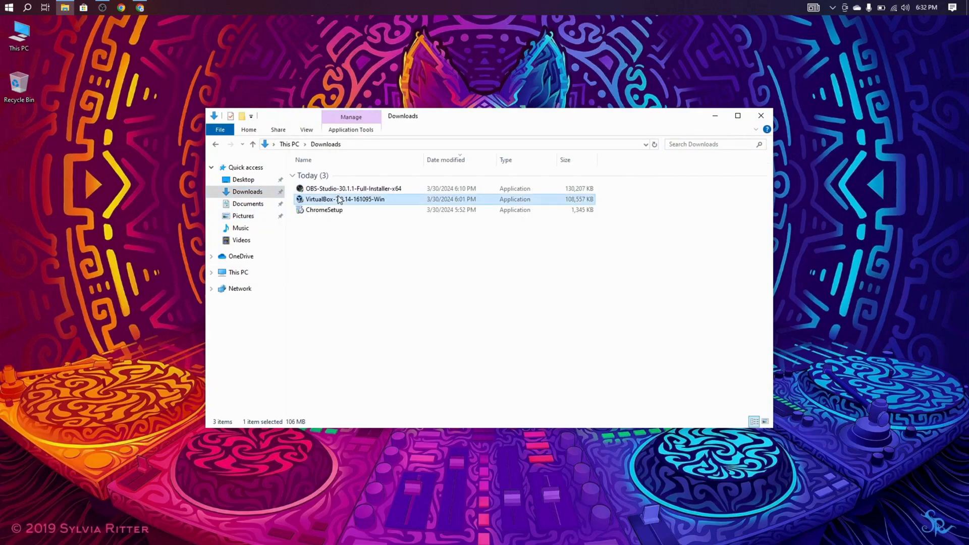
click(718, 119)
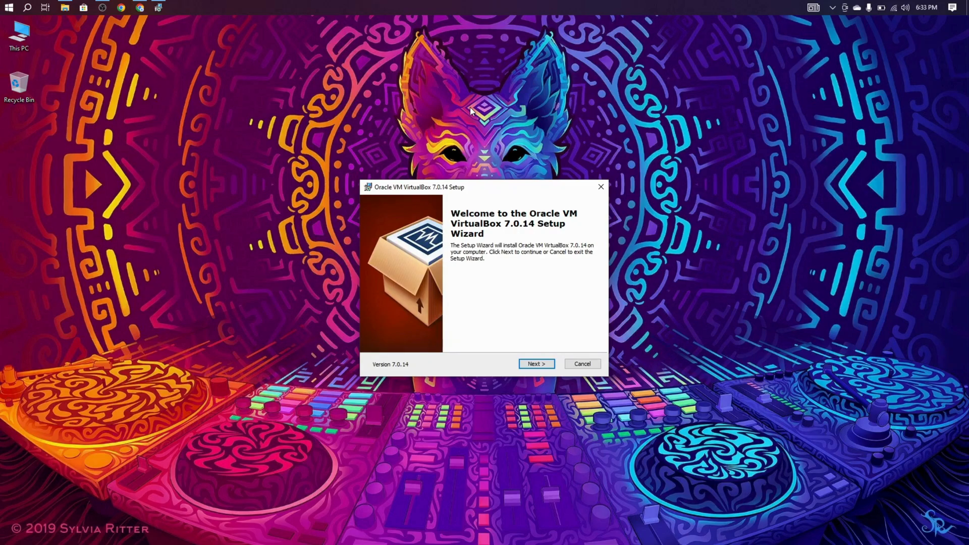
Install Oracle VM VirtualBox 7.0.14, accepting the network interfaces warning, and start it when setup finishes.
click(534, 364)
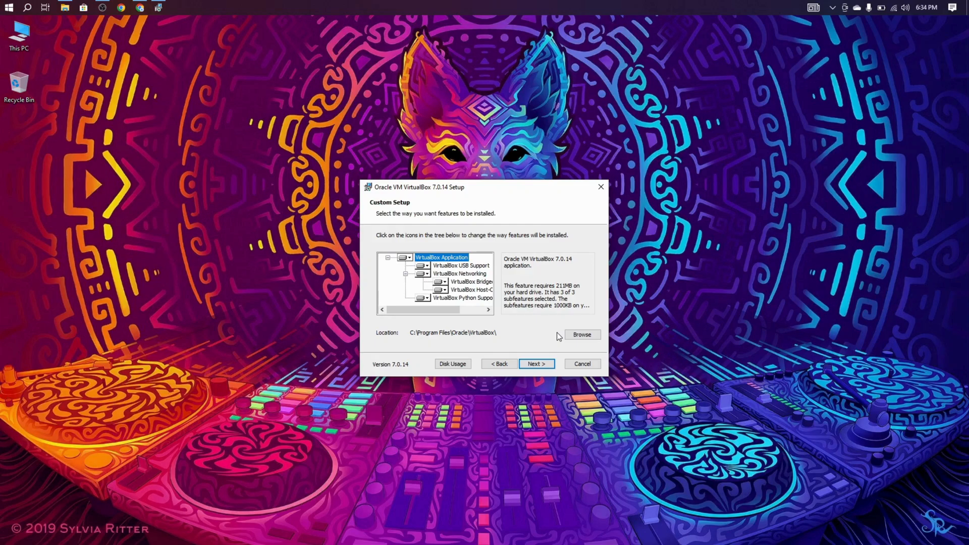
click(532, 364)
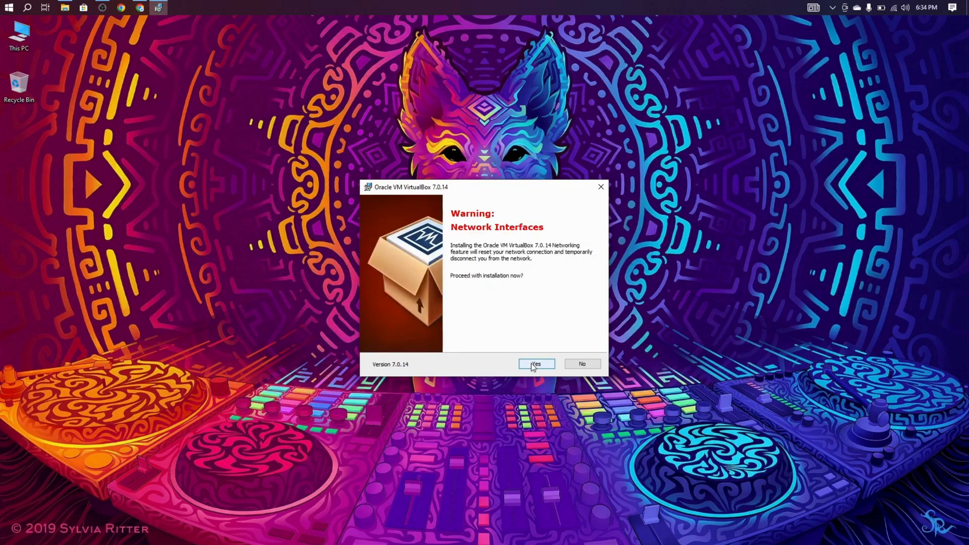
click(533, 364)
click(533, 364)
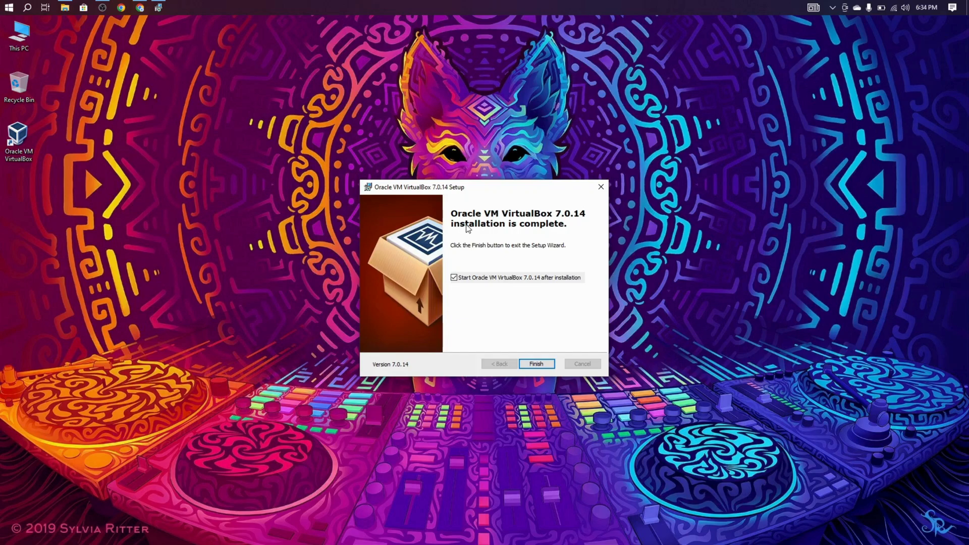
click(536, 364)
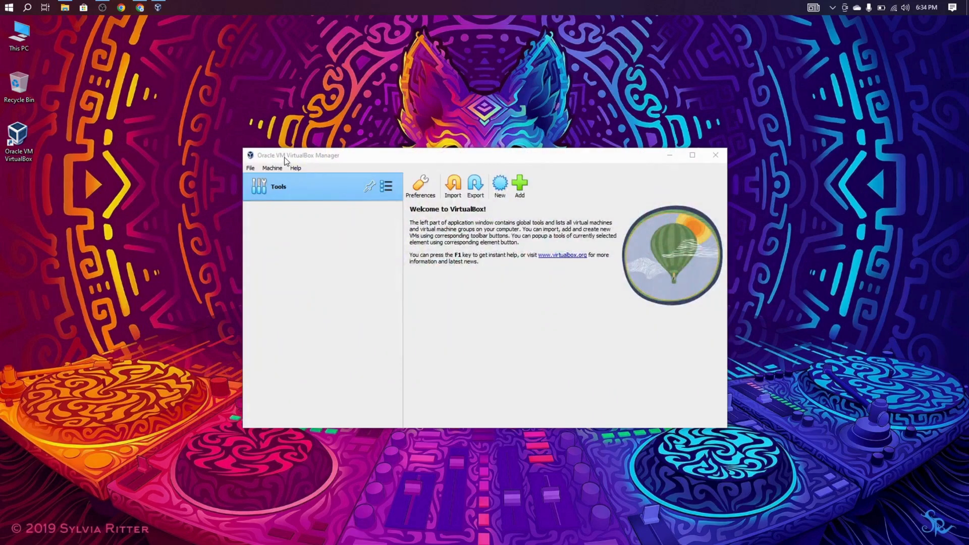
Start creating a new virtual machine in VirtualBox Manager and name it Flare_VM.
drag(484, 157, 446, 88)
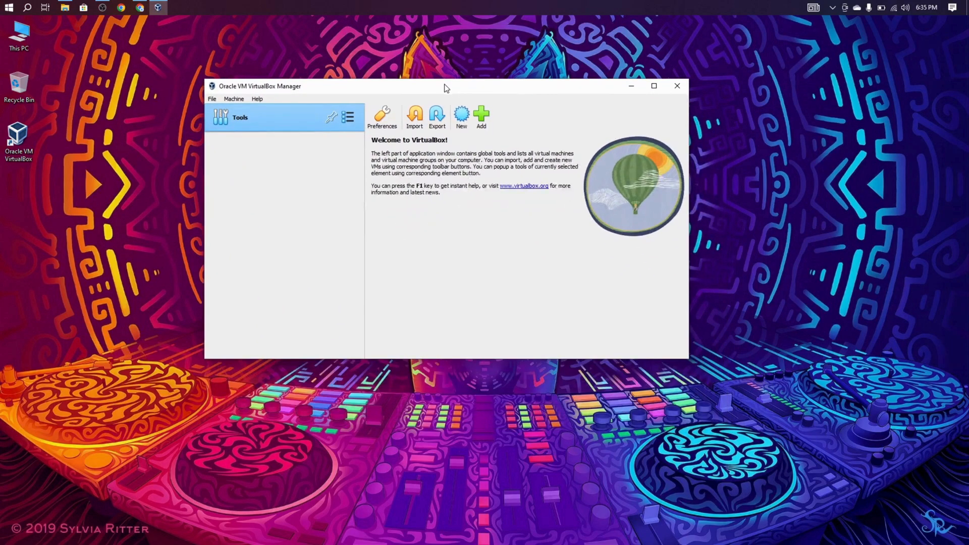
click(460, 117)
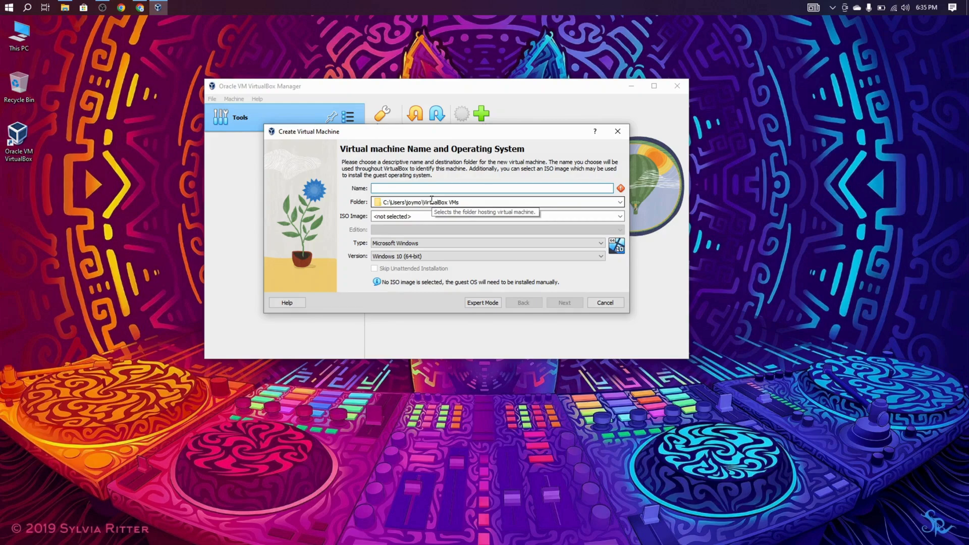
text(Flare_VM)
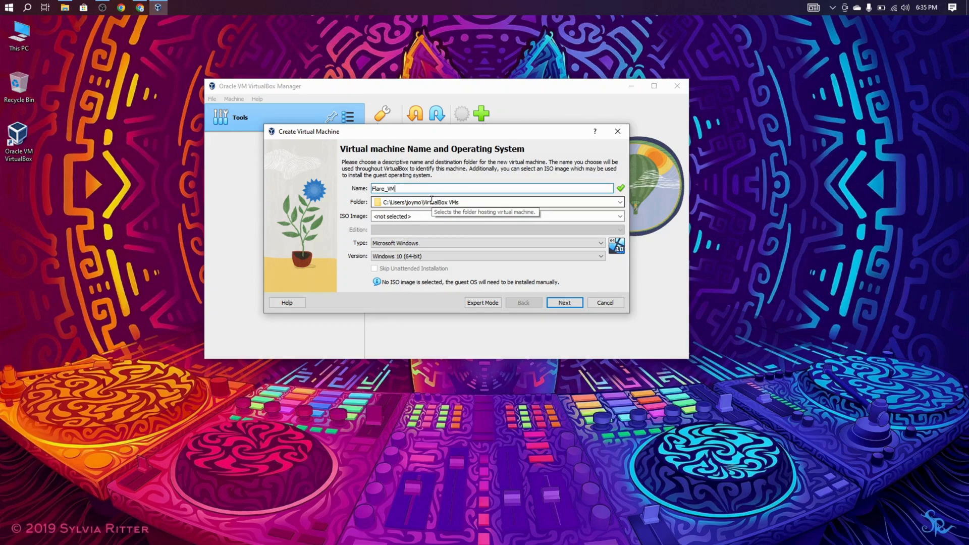
Try to edit the virtual machine's folder path directly, changing its drive letter to E.
click(387, 202)
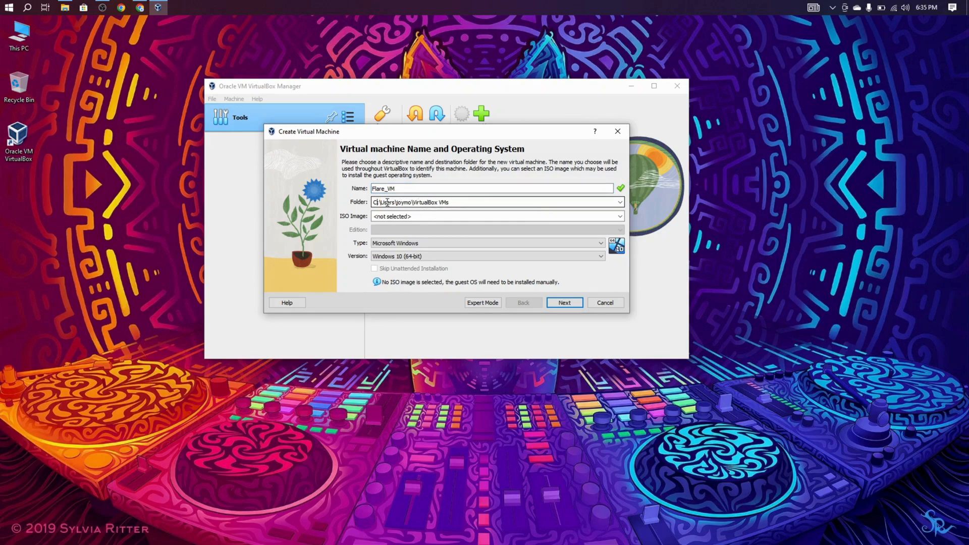
key(BackSpace)
text(E)
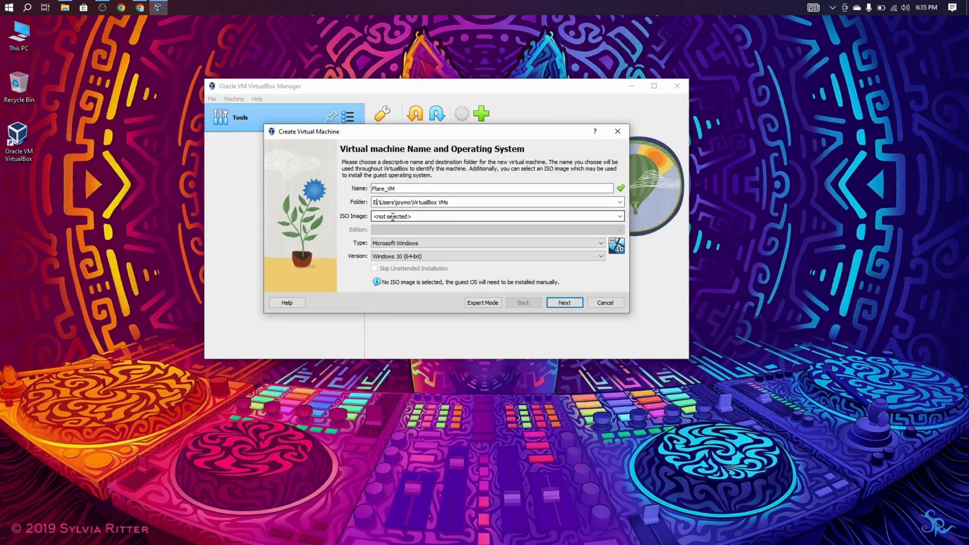
drag(379, 202, 447, 202)
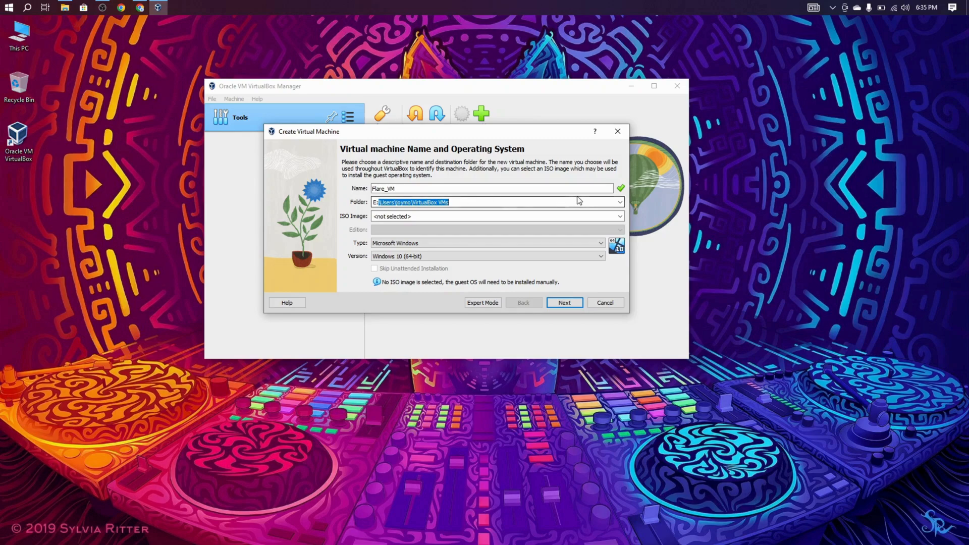
Browse to the LAB (E:) drive to choose the virtual machine's destination folder.
click(620, 202)
click(587, 220)
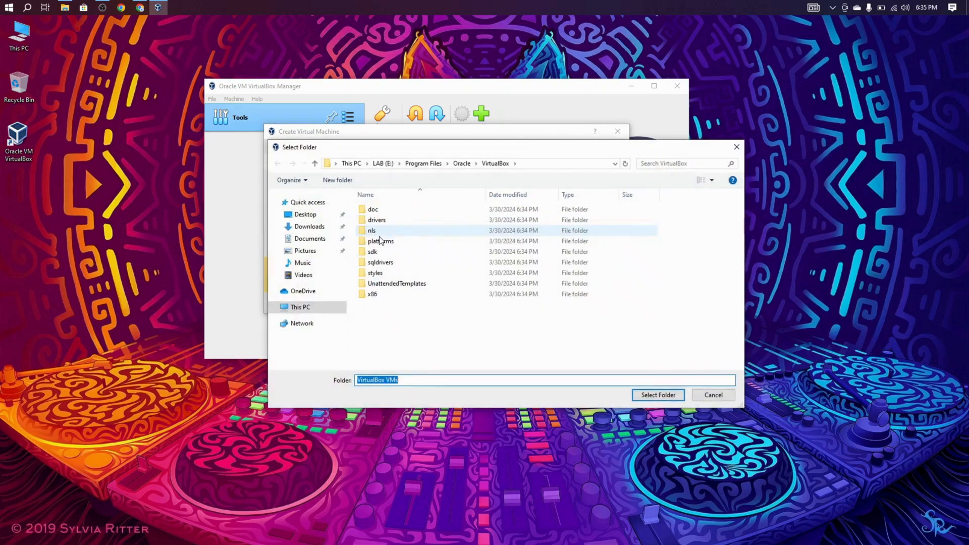
click(341, 308)
scroll(581, 303, down, 3)
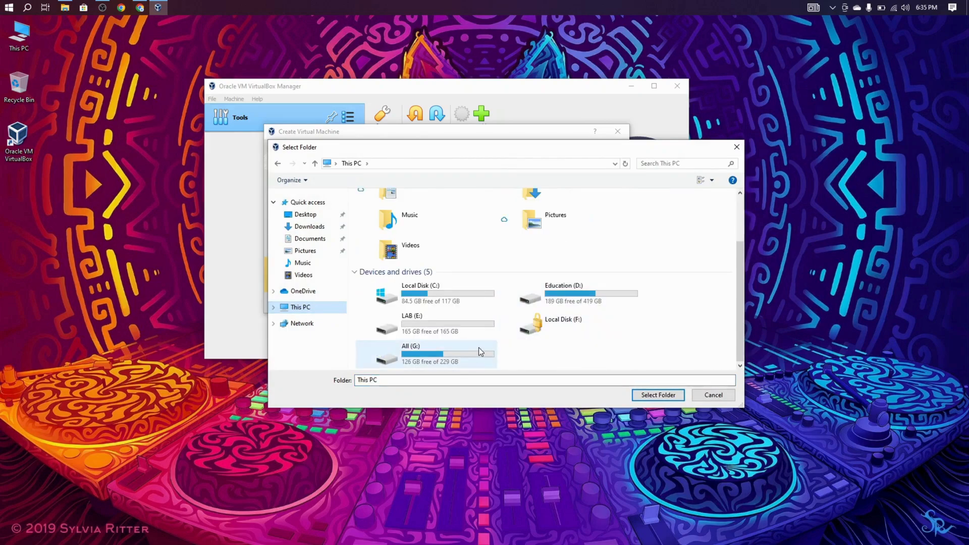
double_click(451, 325)
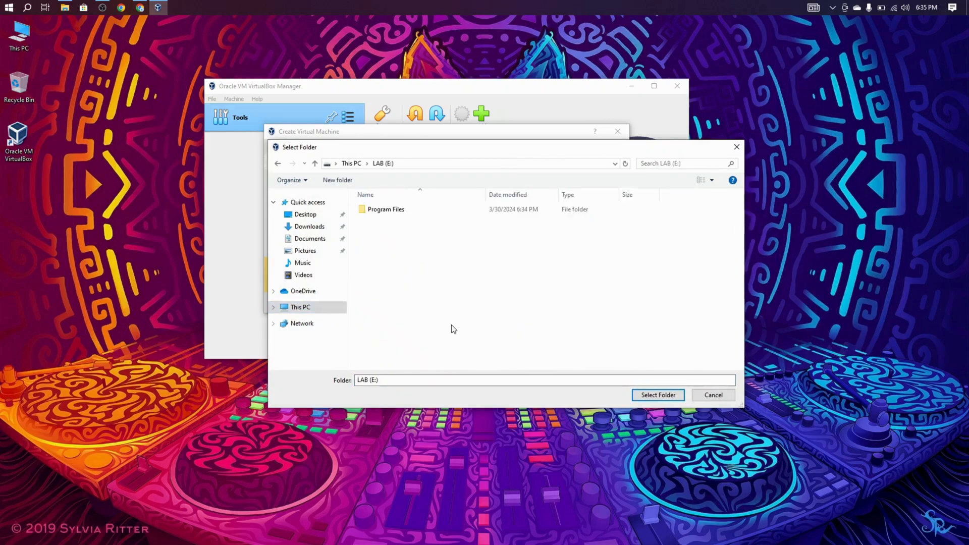
Create a folder named Malware Analysis on the E: drive and select it as the virtual machine's folder.
right_click(435, 241)
mouse_move(470, 339)
click(538, 340)
text(Malware)
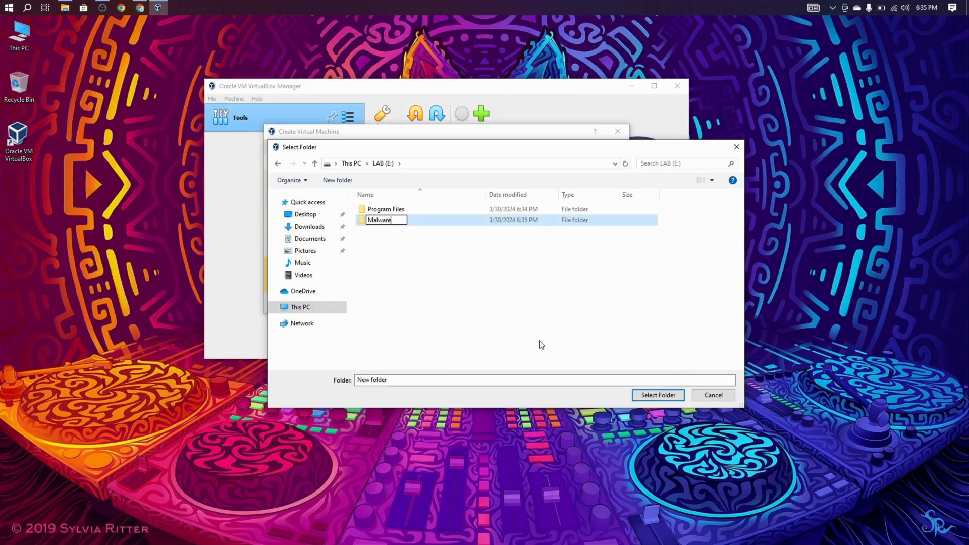
text( Analysis)
key(Return)
key(Return)
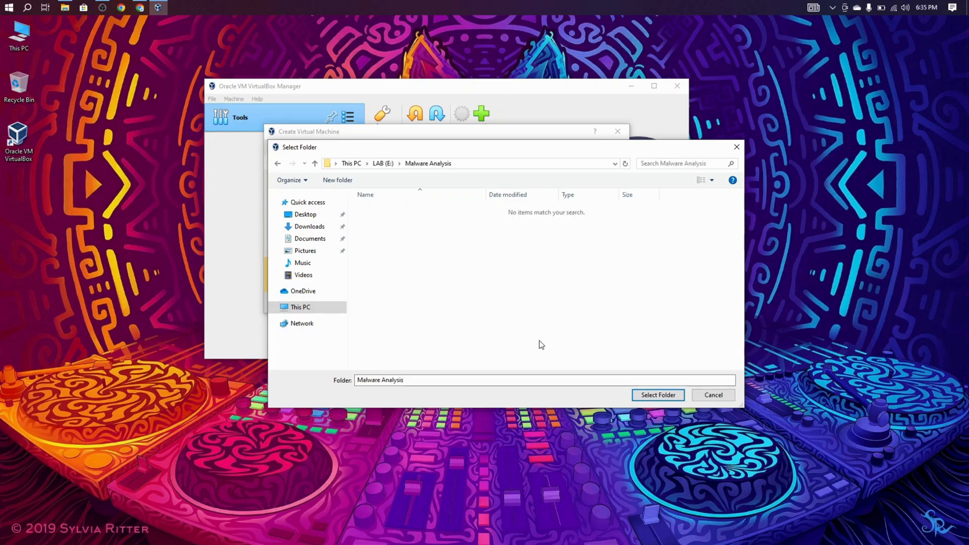
click(643, 394)
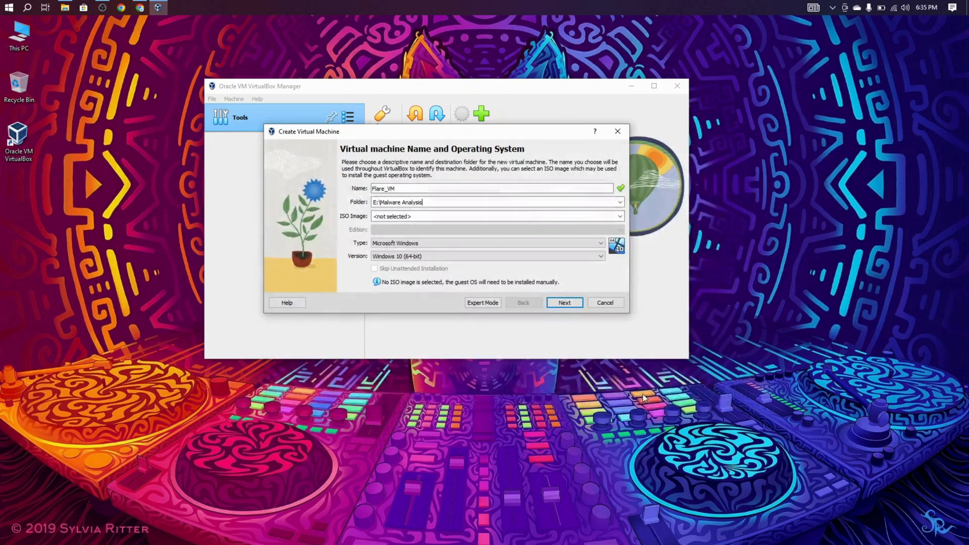
Use Windows 10.iso from the OS folder on the G: drive as the ISO image and skip the unattended installation.
click(619, 217)
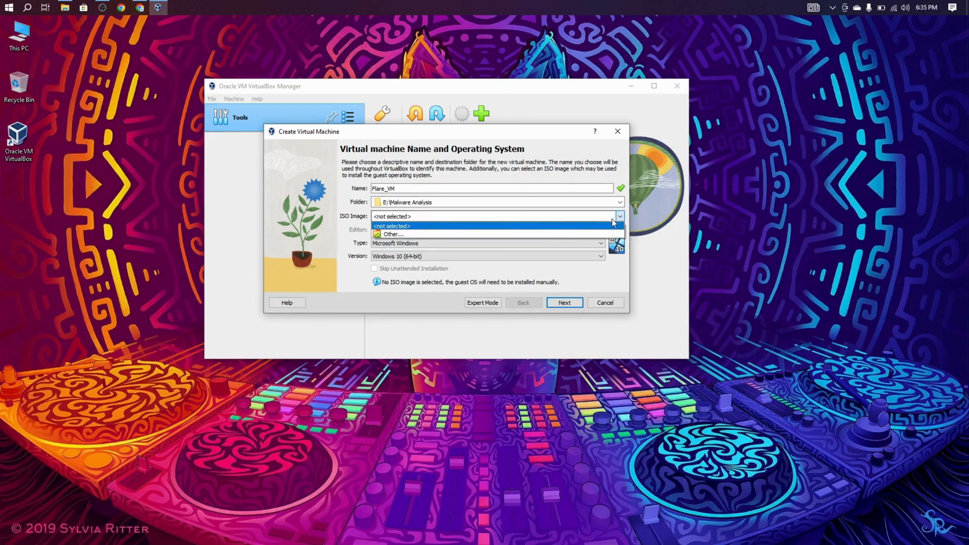
click(398, 232)
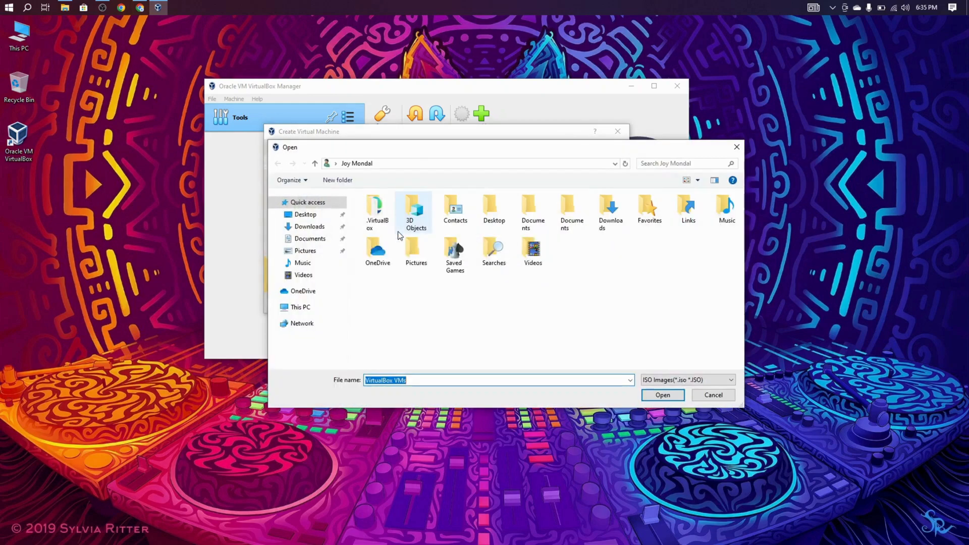
click(318, 312)
scroll(452, 307, down, 1)
double_click(441, 347)
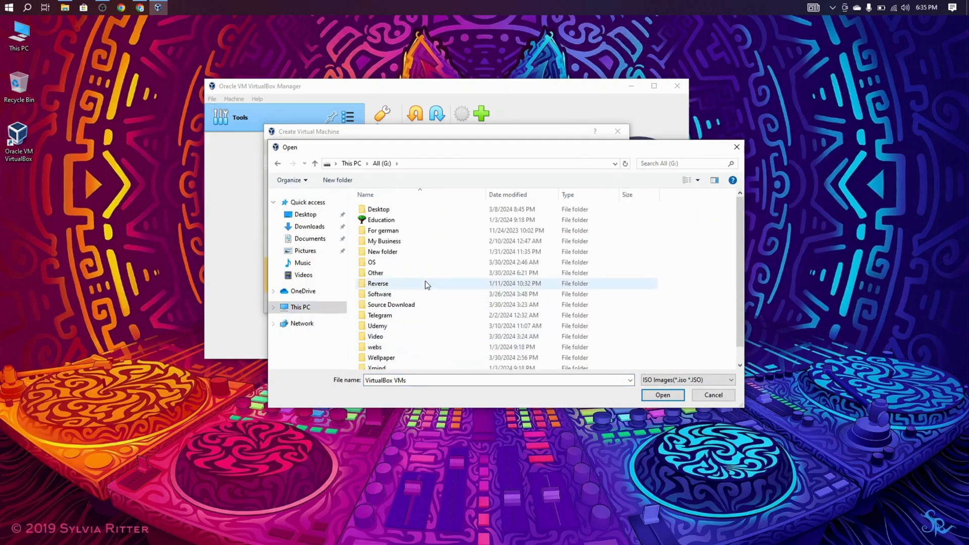
double_click(413, 263)
click(408, 241)
click(665, 396)
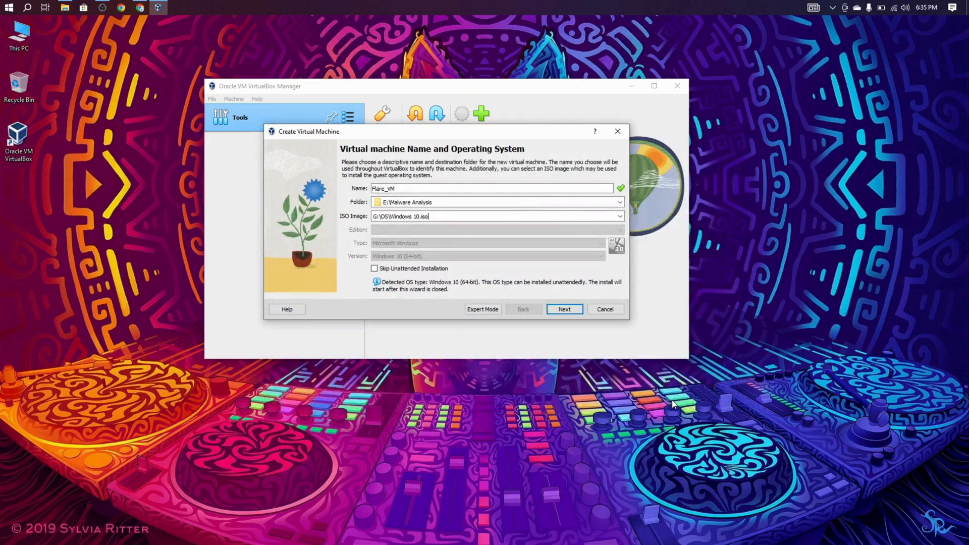
click(383, 269)
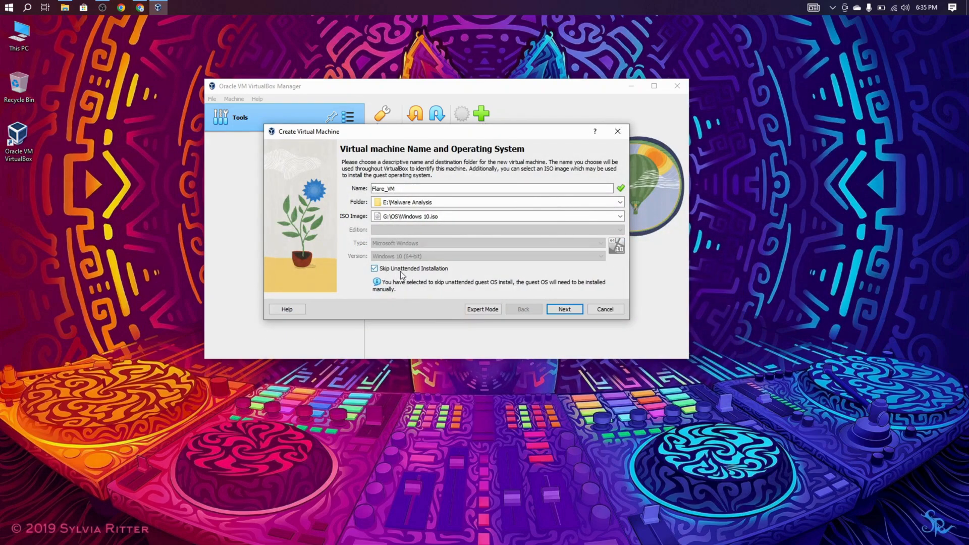
click(562, 309)
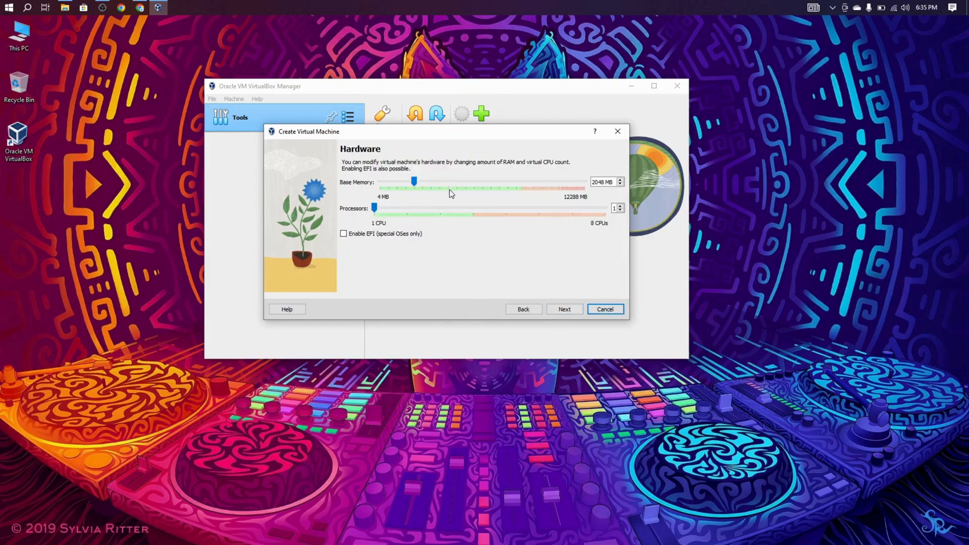
Set the virtual machine's base memory to 4608 MB and its processors to 3.
click(461, 180)
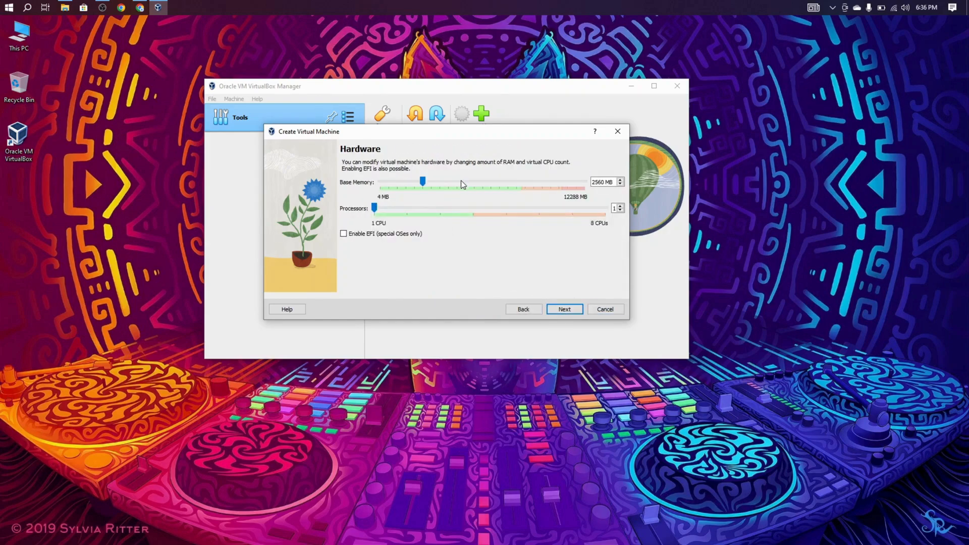
click(461, 180)
click(421, 208)
click(563, 309)
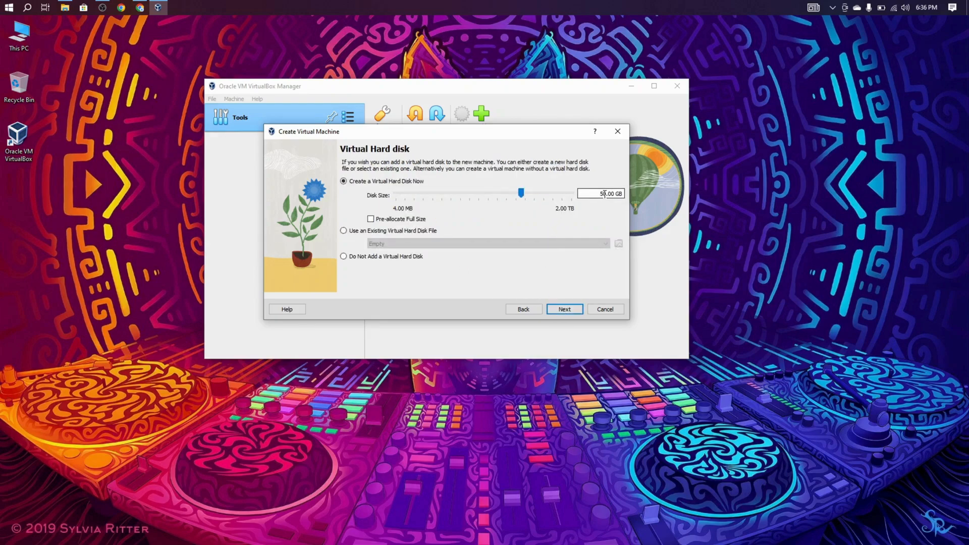
Set the new virtual hard disk's size to 70 GB and finish creating the virtual machine.
click(604, 195)
key(BackSpace)
text(7)
click(554, 310)
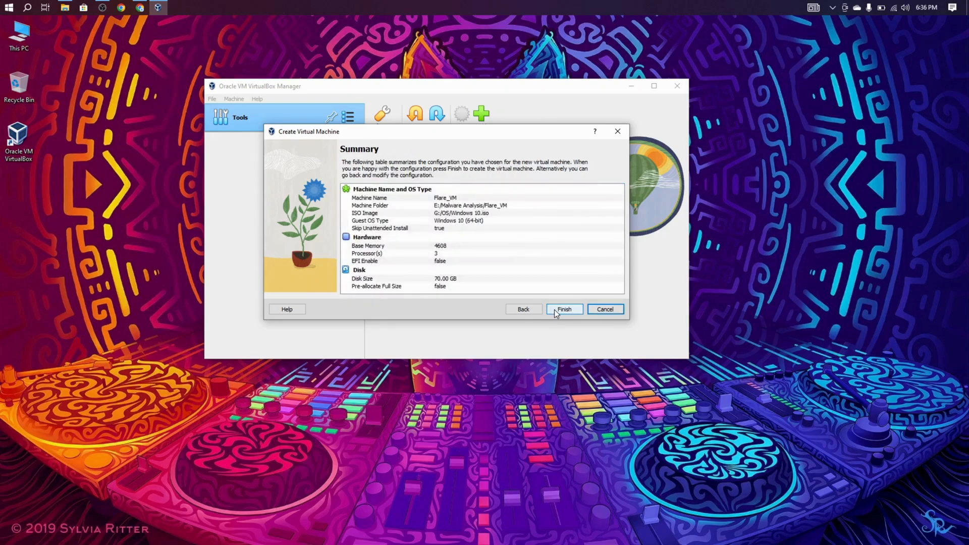
click(555, 310)
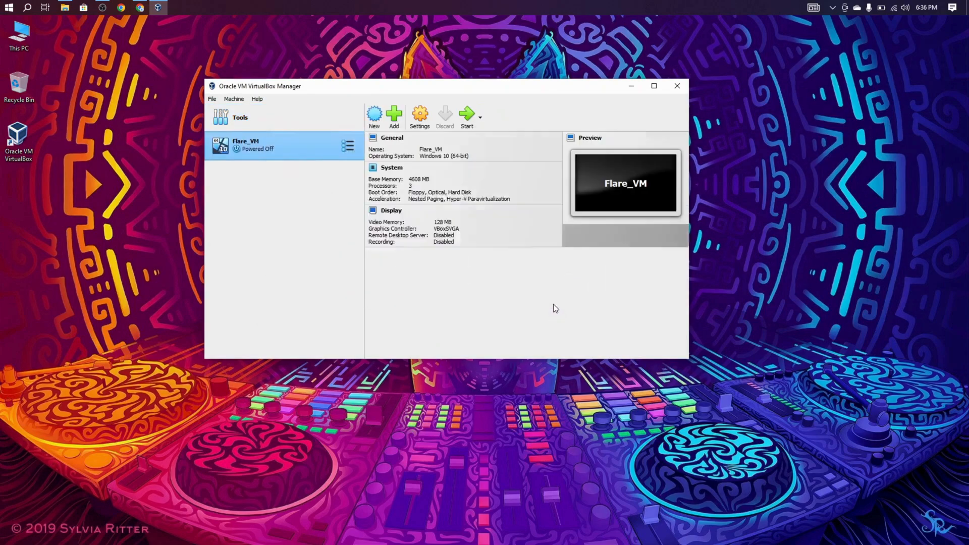
Start Flare_VM and begin Windows installation with English (United States) language and format and the US keyboard.
click(468, 120)
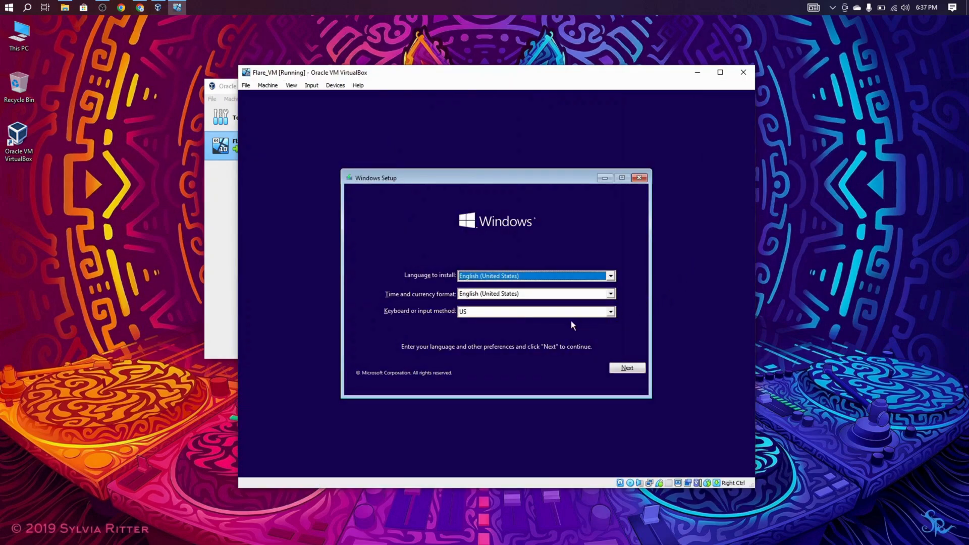
click(625, 368)
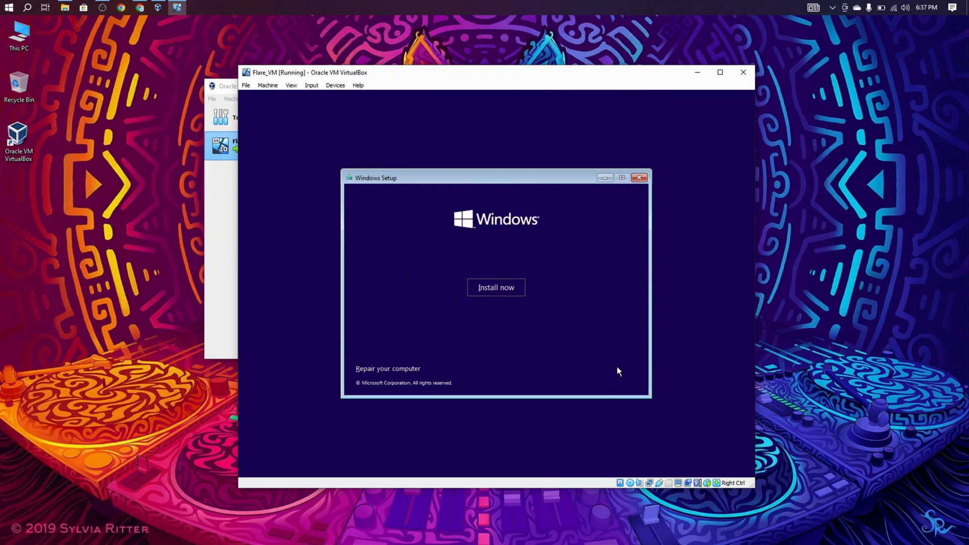
click(494, 288)
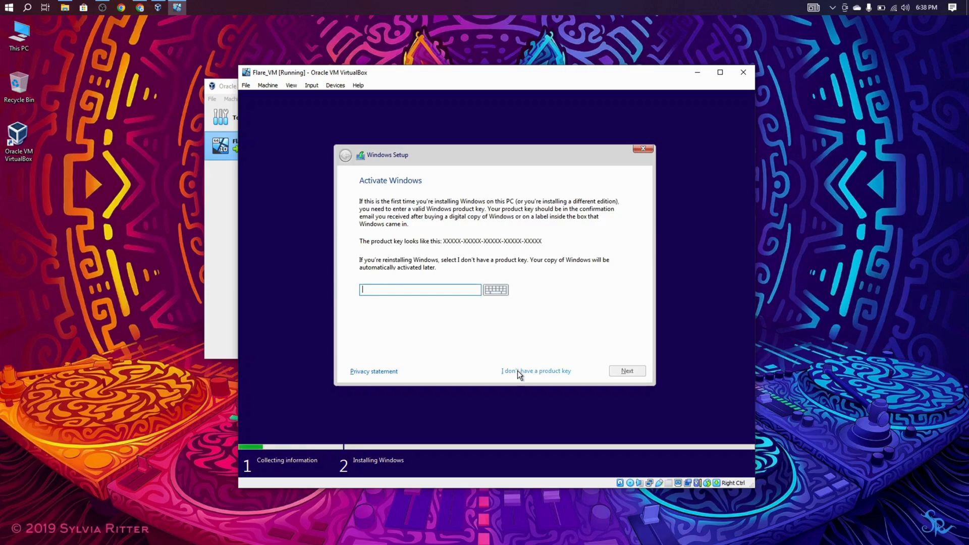
Skip the product key and choose Windows 10 Pro as the operating system to install.
click(535, 373)
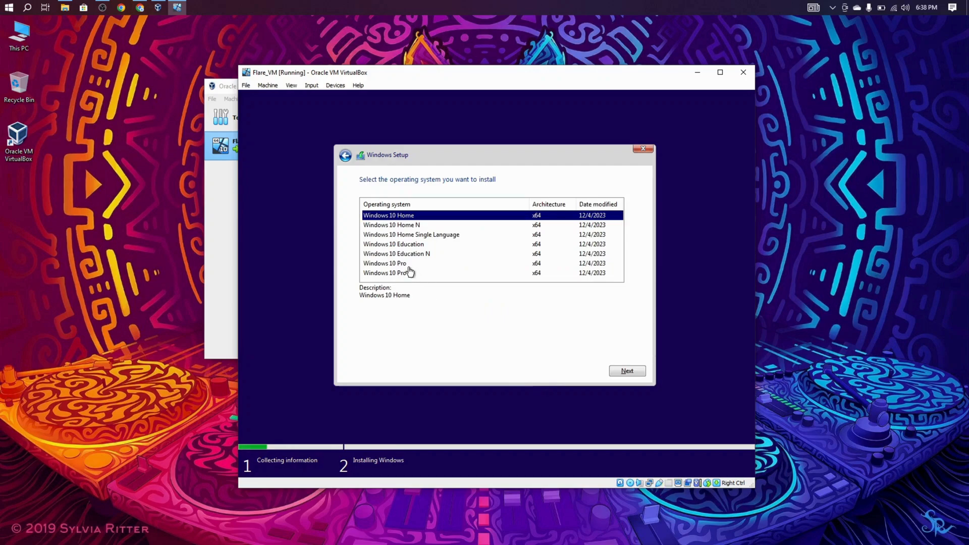
click(409, 266)
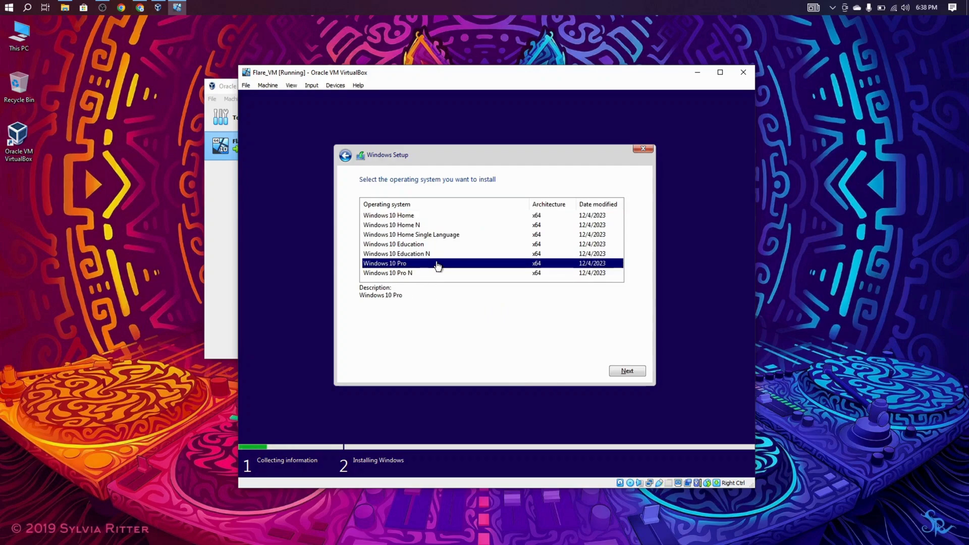
click(614, 371)
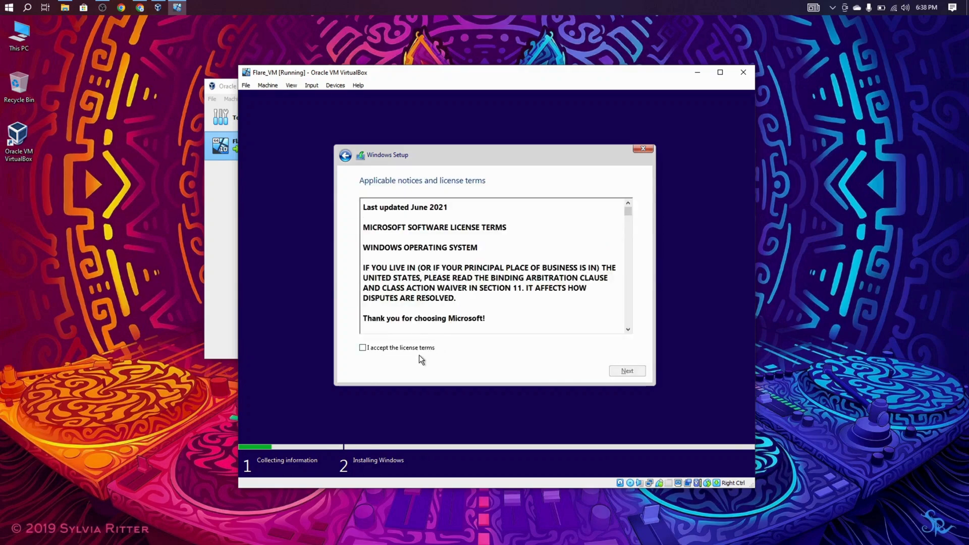
Accept the license terms and run a custom Windows installation on Drive 0's unallocated space.
click(419, 351)
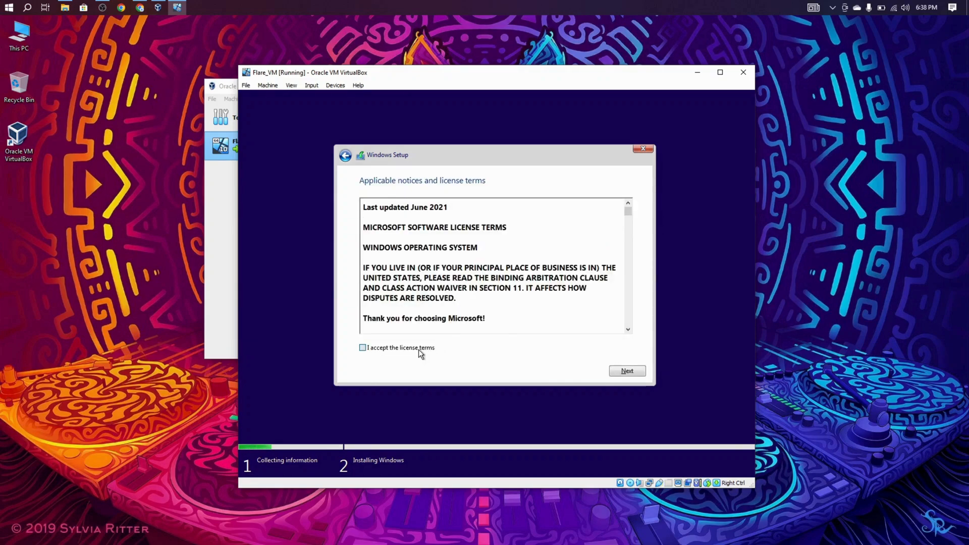
click(625, 371)
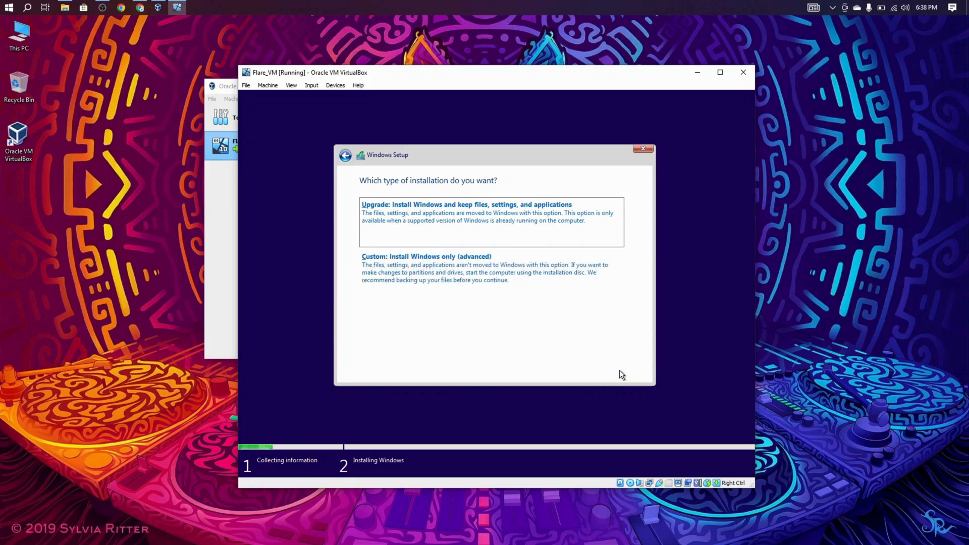
click(503, 273)
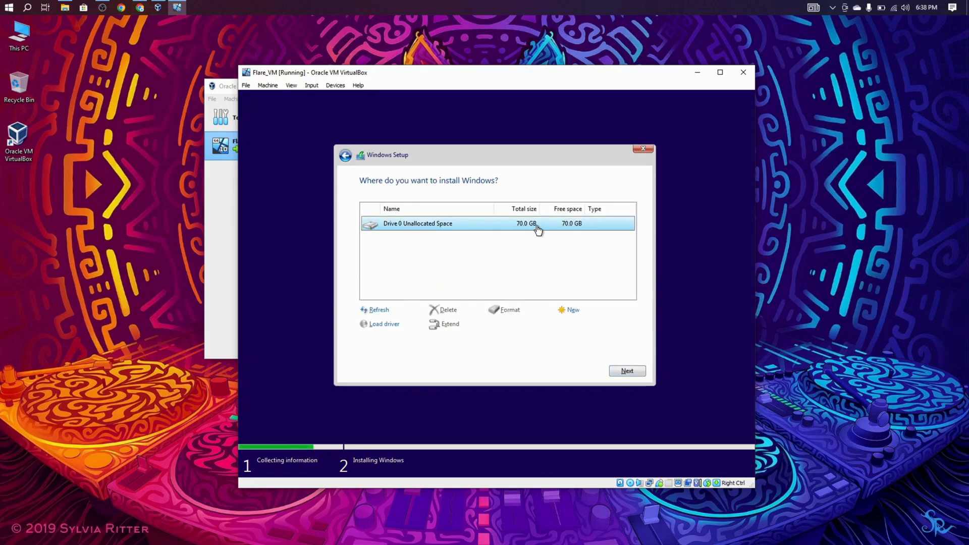
click(626, 372)
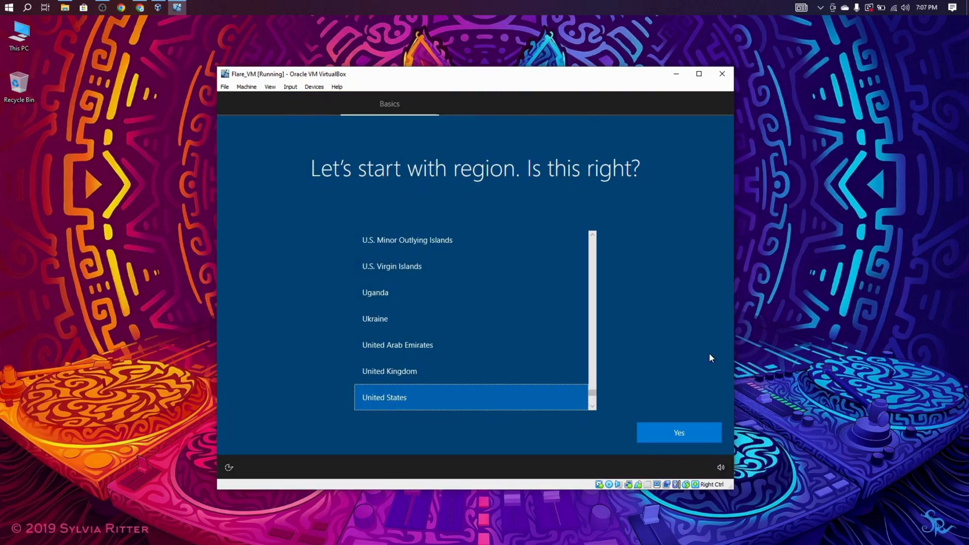
Confirm United States as the region and US as the keyboard layout, skipping a second layout.
click(688, 430)
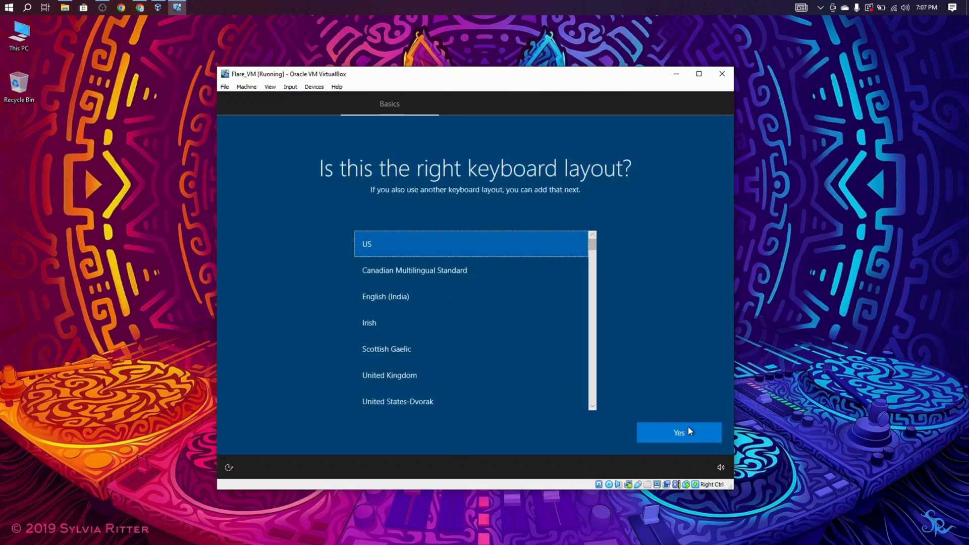
click(688, 428)
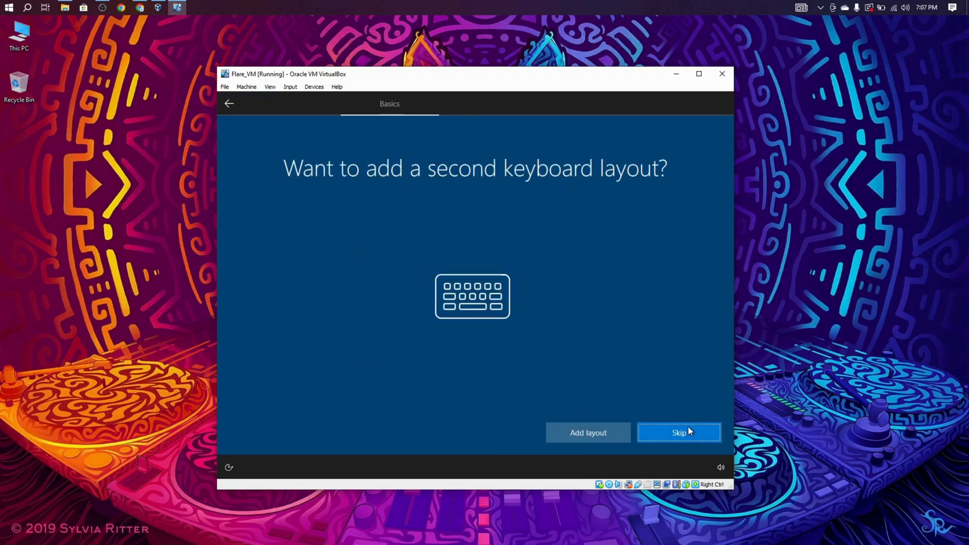
click(689, 431)
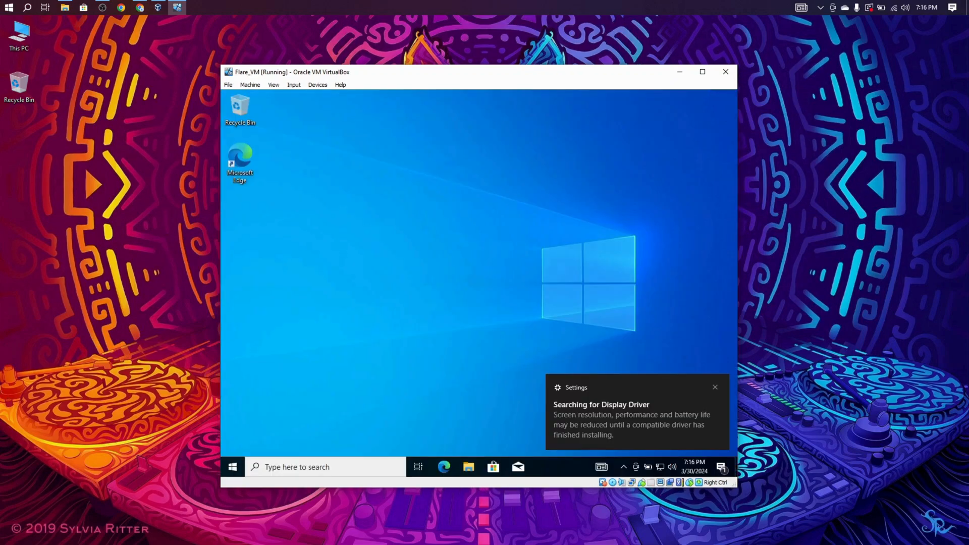
Dismiss the display driver notification in the guest and maximize the Flare_VM window.
click(716, 391)
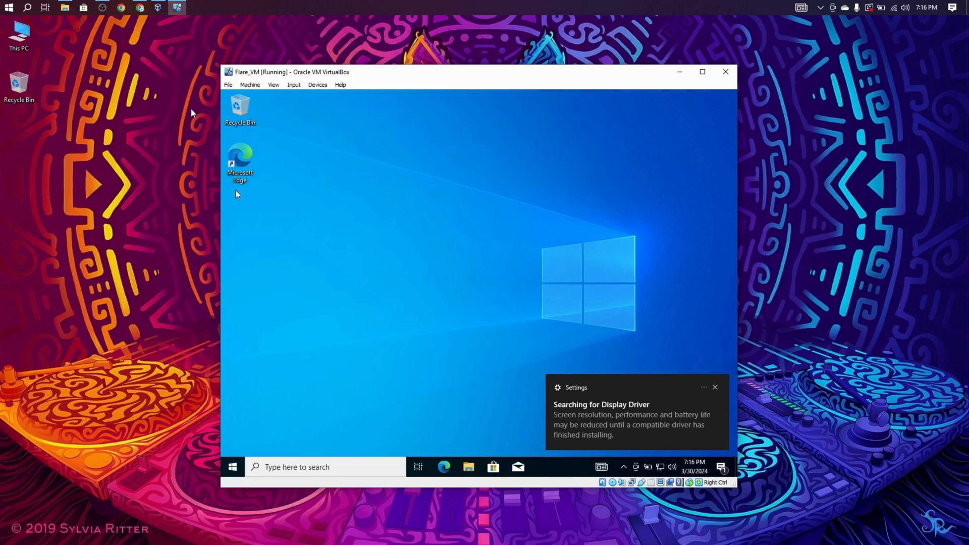
click(315, 86)
click(581, 113)
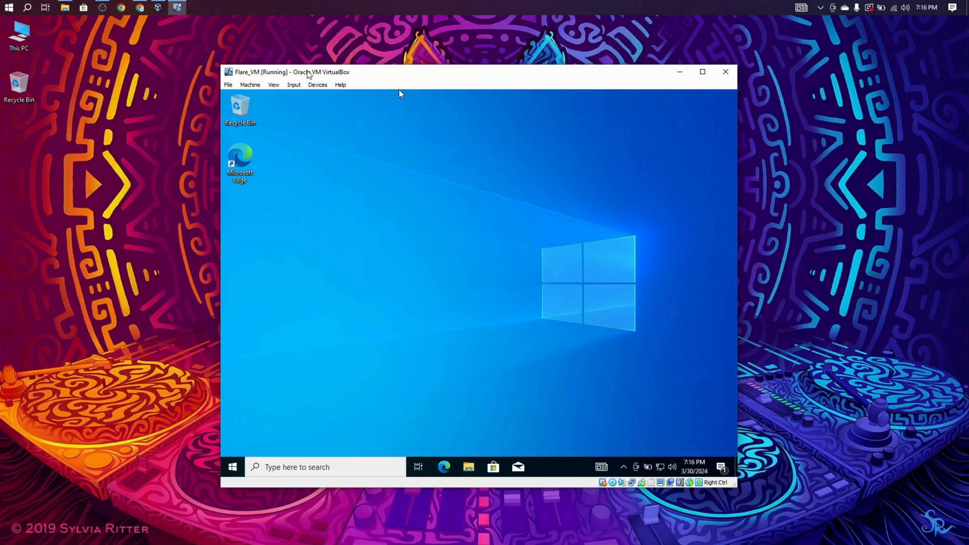
click(701, 71)
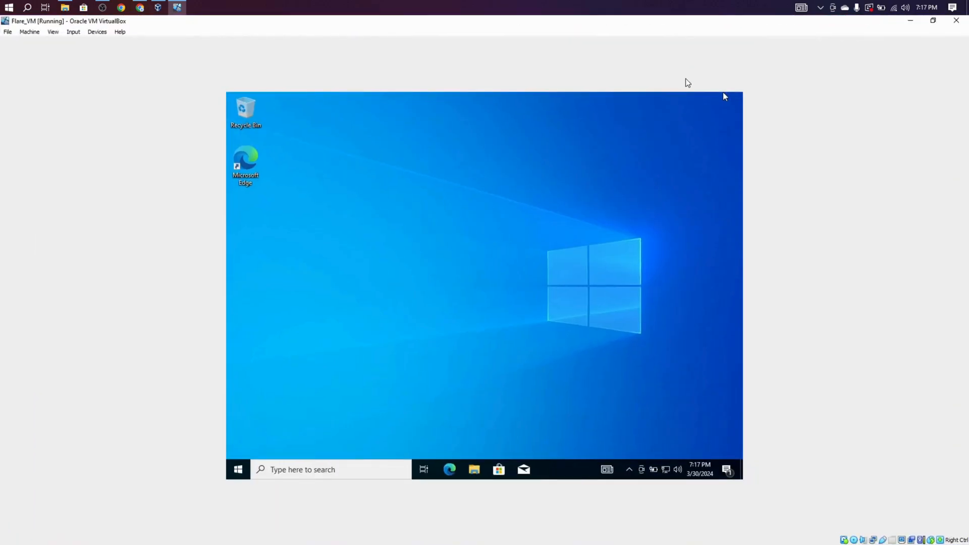
Insert the Guest Additions CD image into Flare_VM and restore the virtual machine window to its smaller size.
click(98, 32)
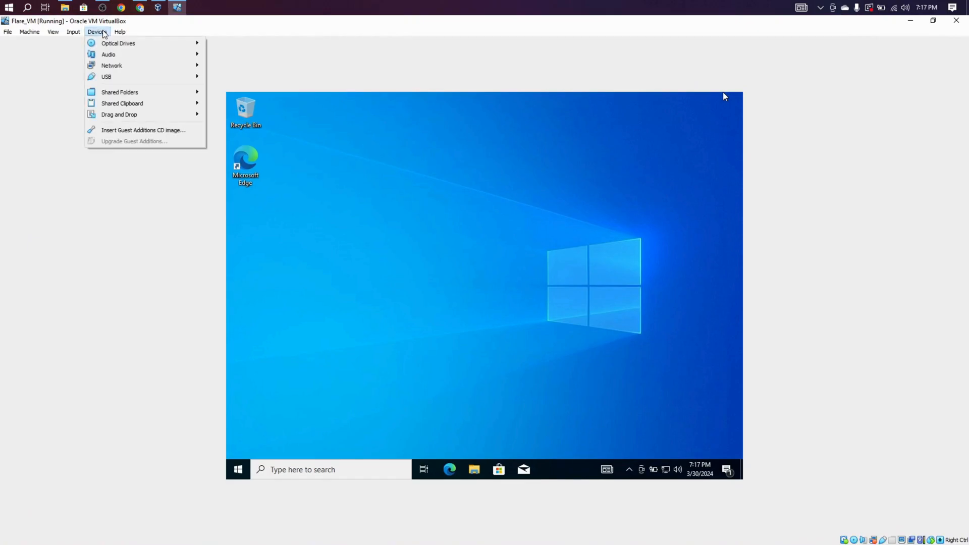
click(127, 130)
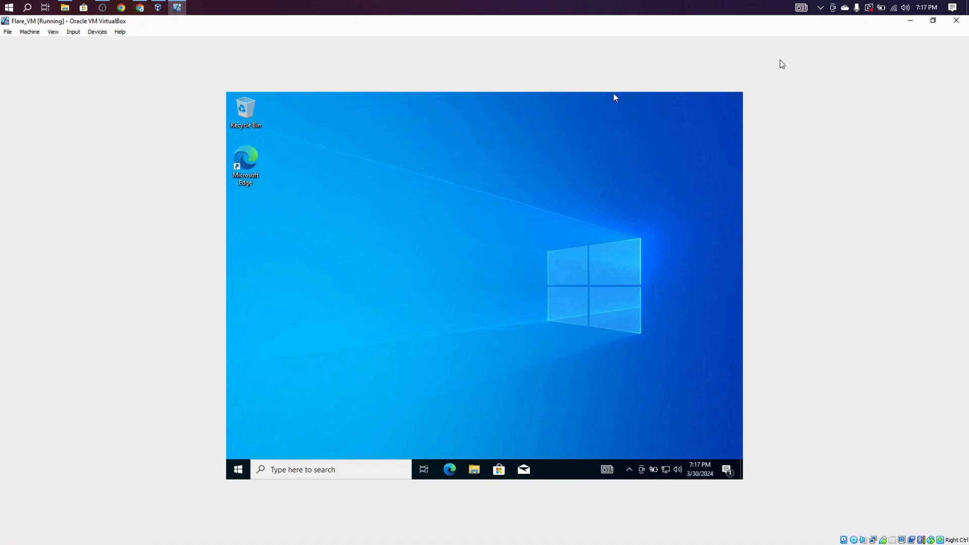
click(933, 20)
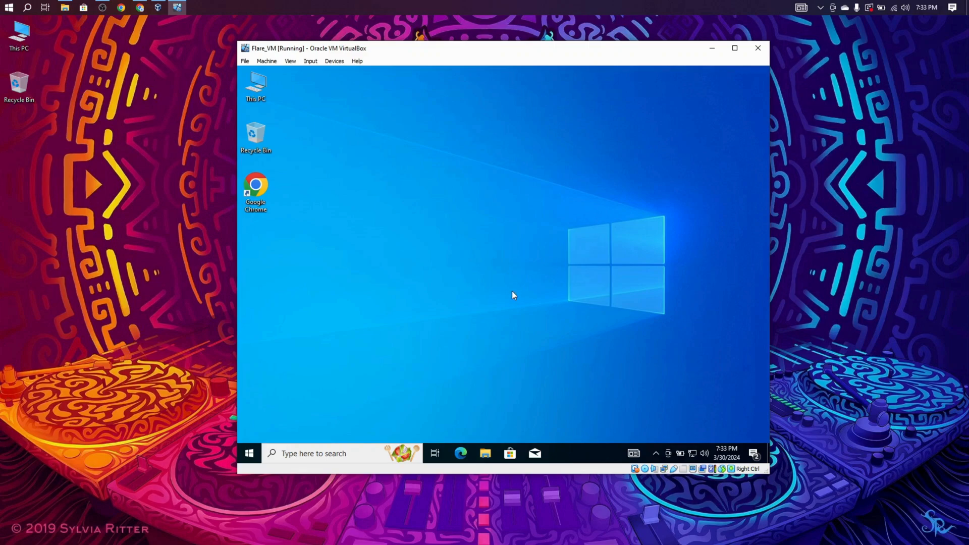
Turn off automatic detection of settings in the guest's Windows proxy settings and close the Settings window.
click(357, 457)
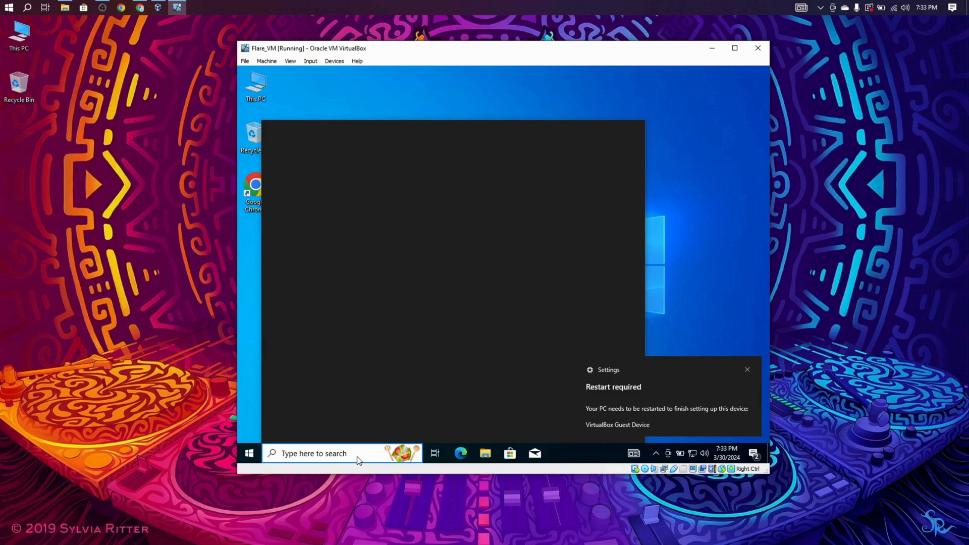
text(p)
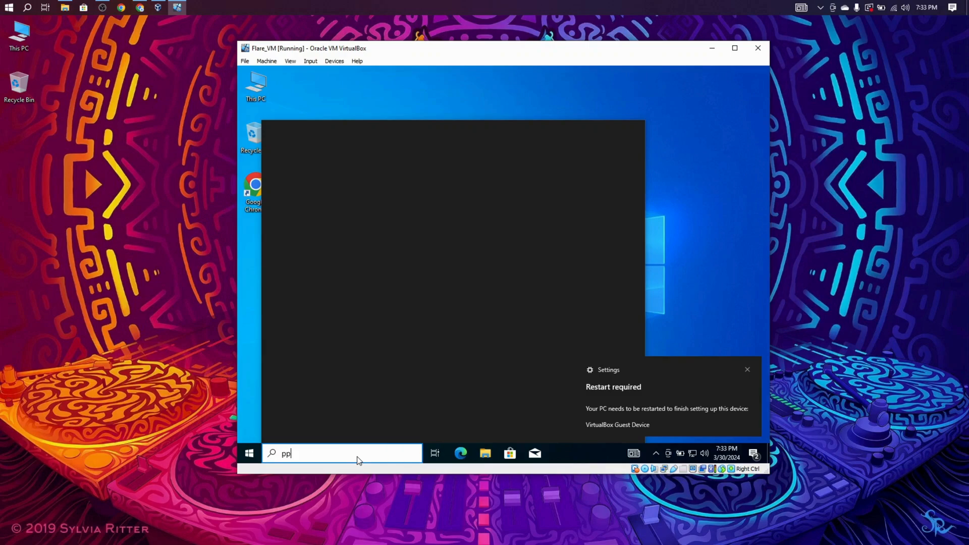
text(roxy)
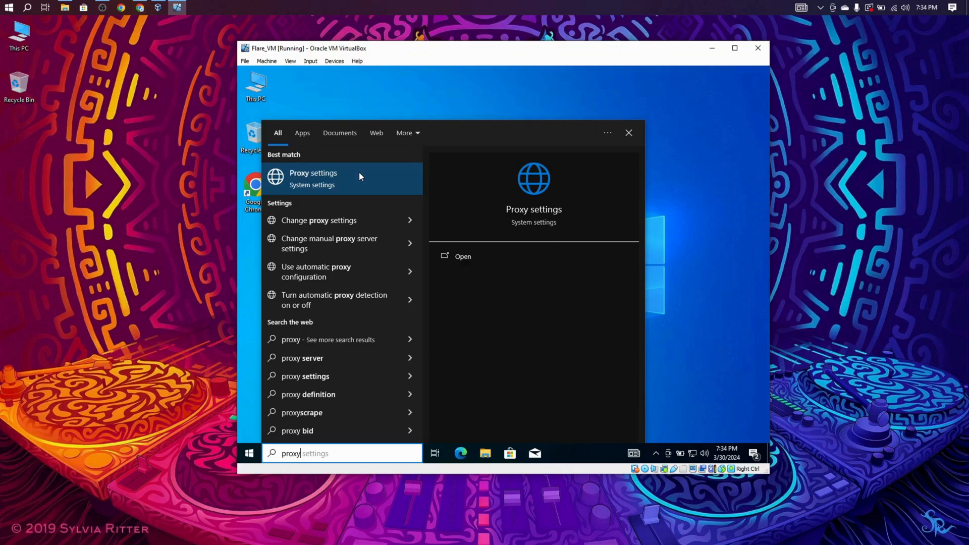
click(360, 173)
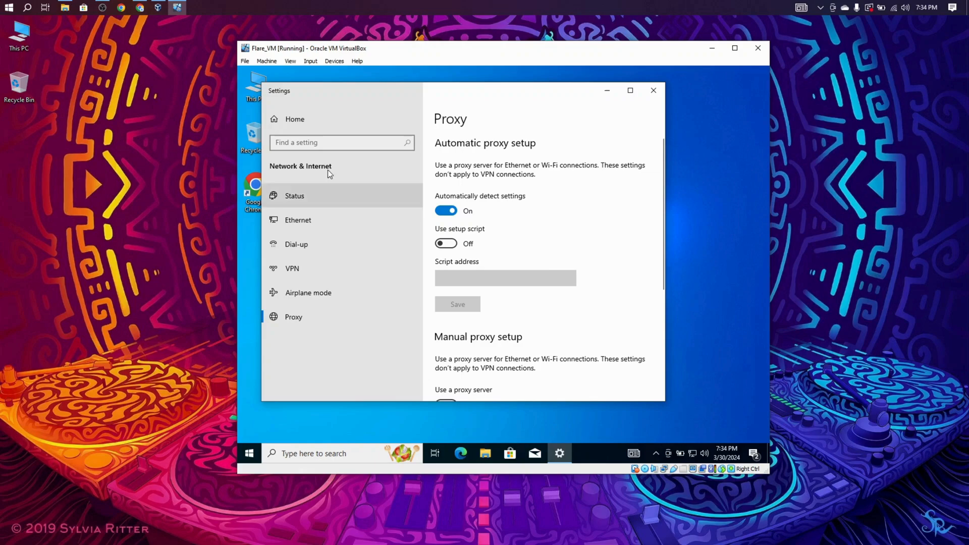
click(442, 211)
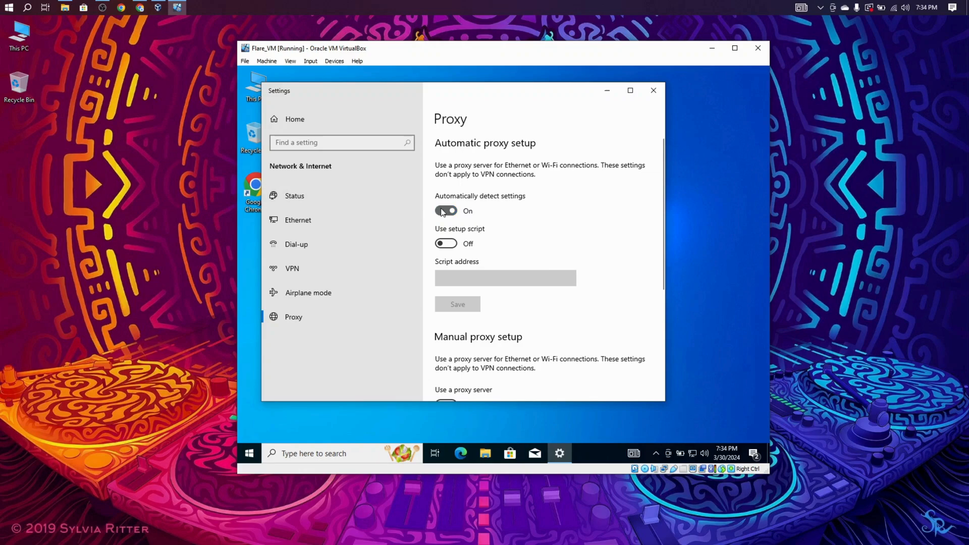
click(653, 91)
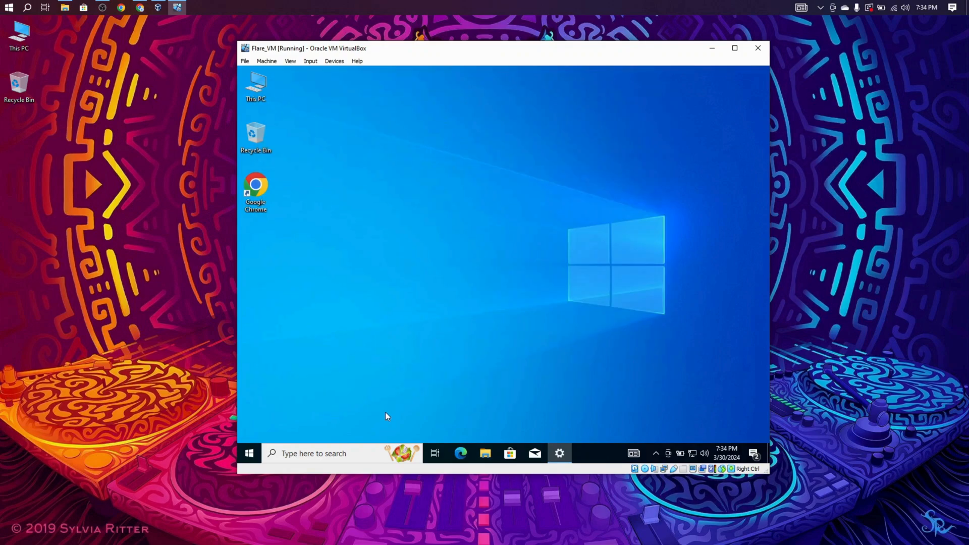
Run services.msc in the guest, stop the Windows Update service and set its startup type to Disabled, closing the Services console.
key(super+r)
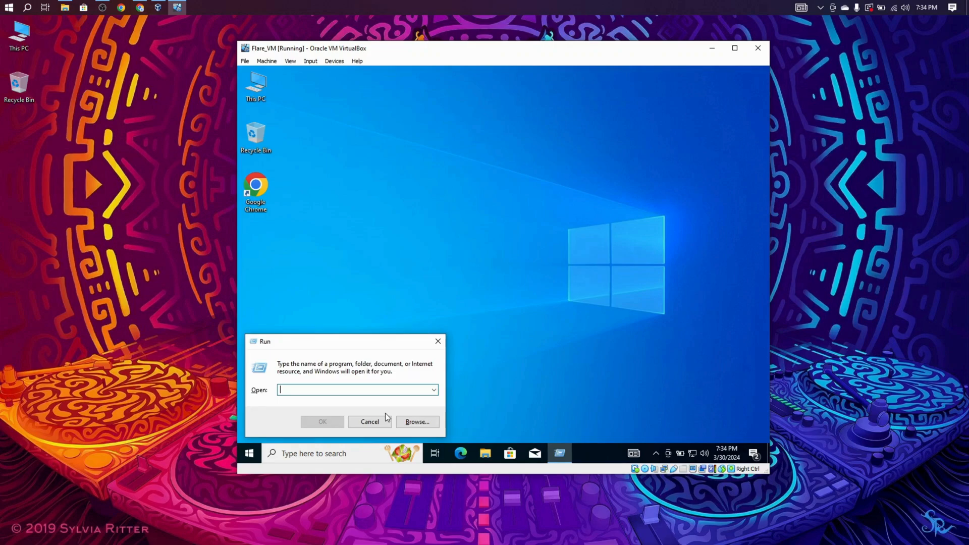
text(serve)
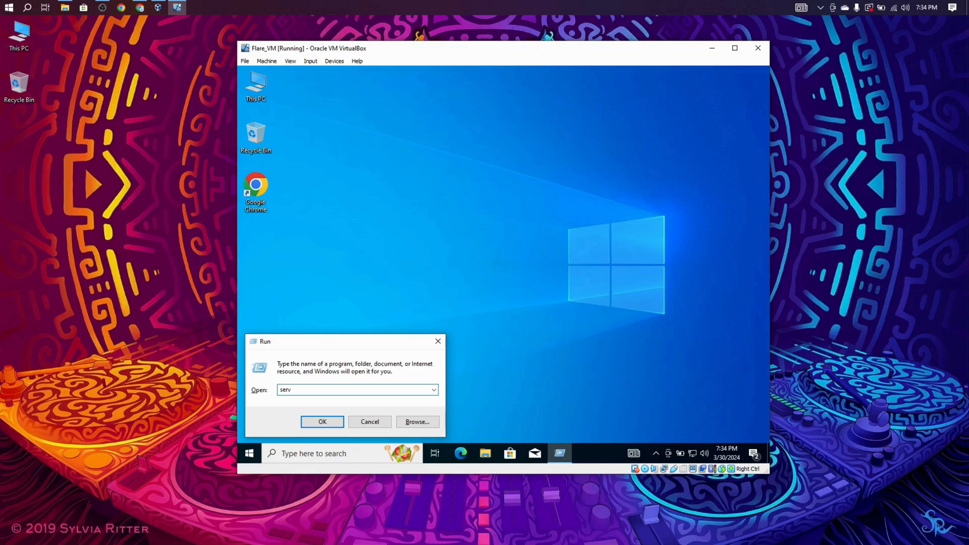
key(Escape)
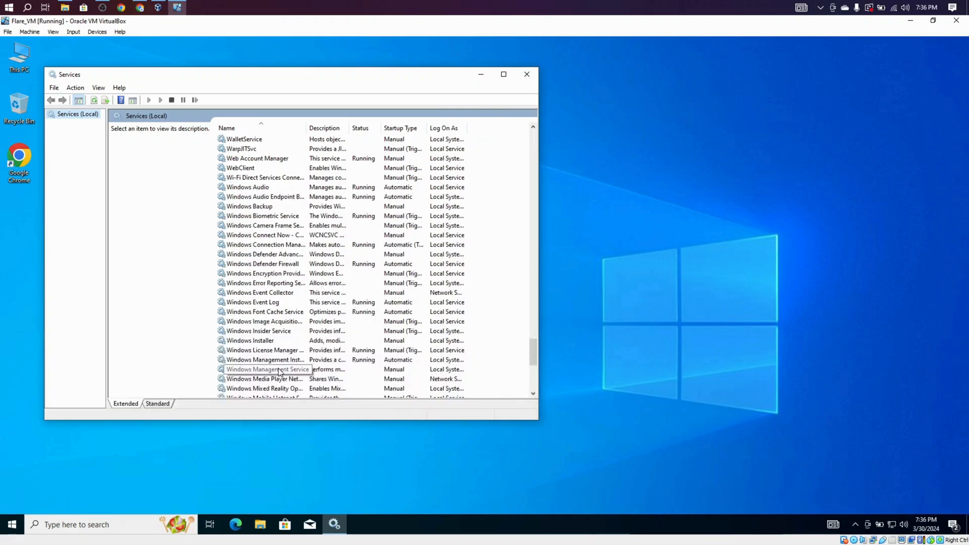
scroll(279, 372, down, 5)
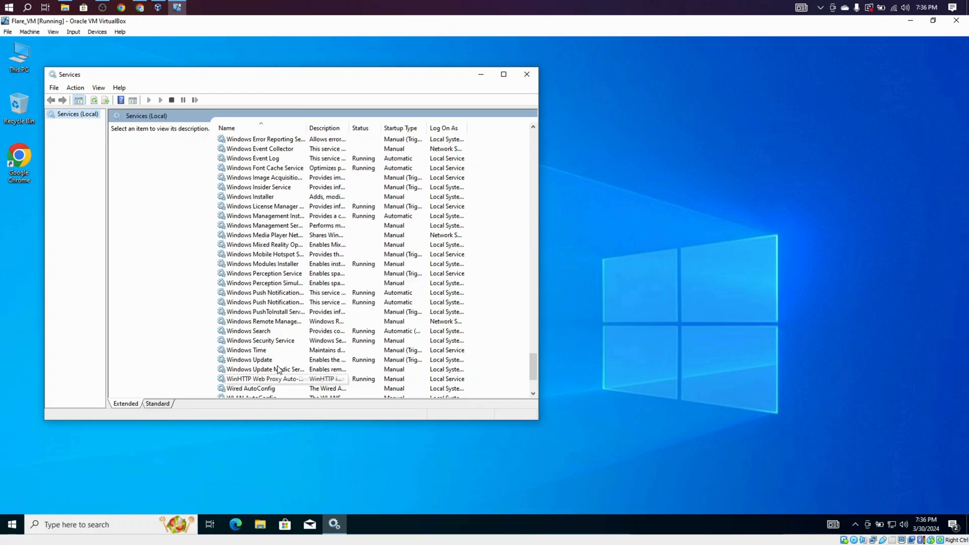
double_click(272, 360)
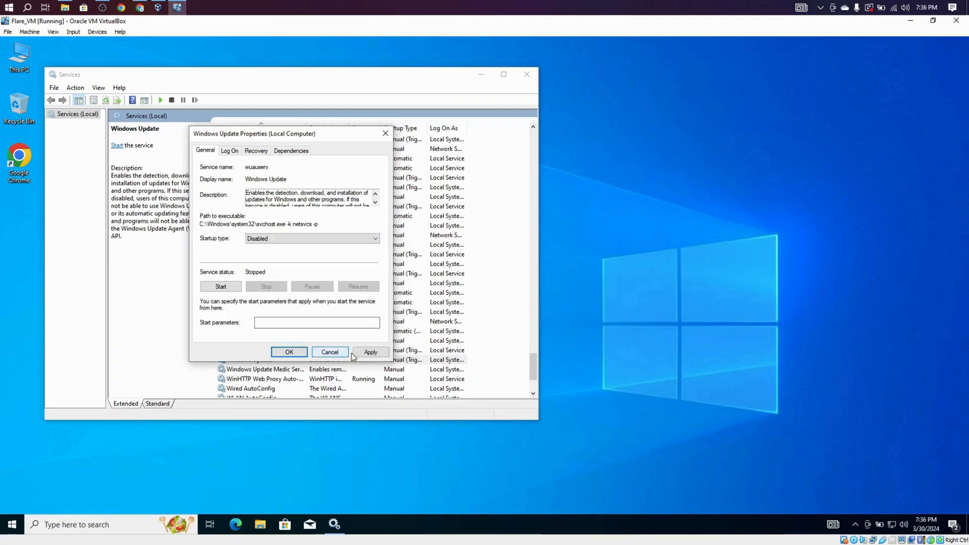
click(289, 351)
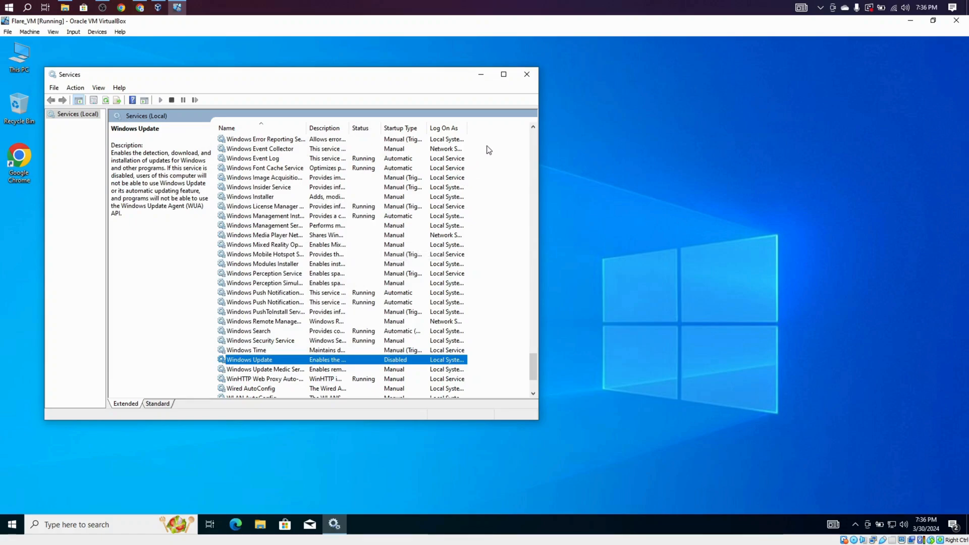
click(526, 74)
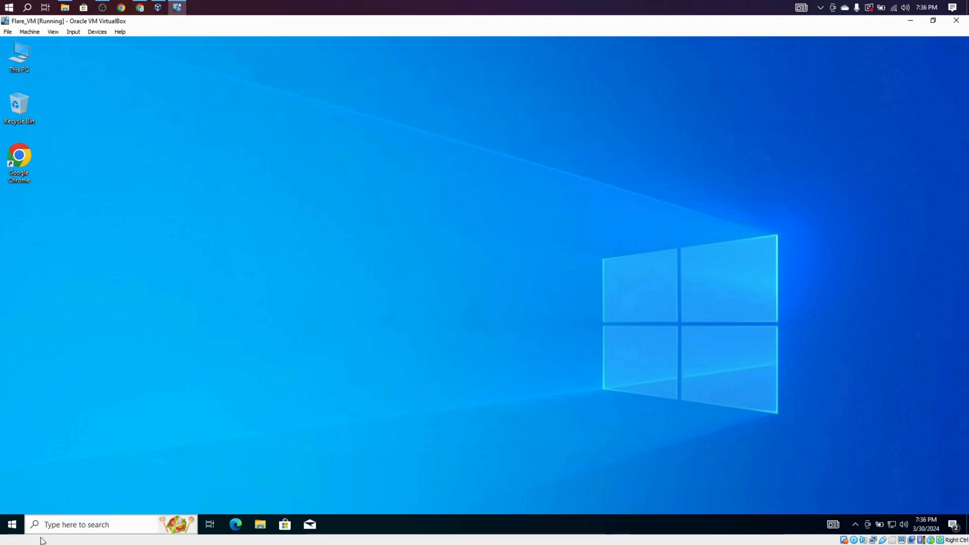
Turn off real-time protection, cloud-delivered protection, automatic sample submission and tamper protection in Windows Security, allowing the change, and close it.
click(72, 525)
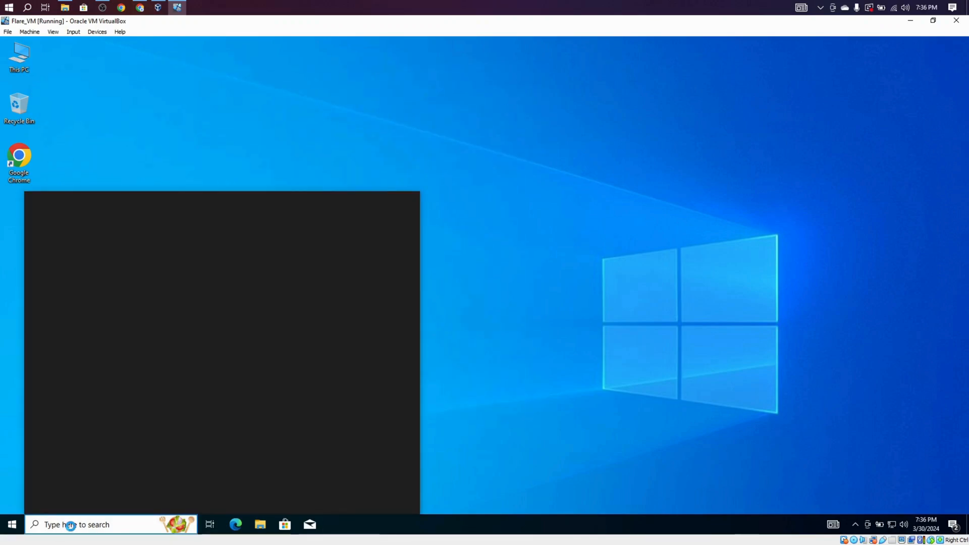
text(w)
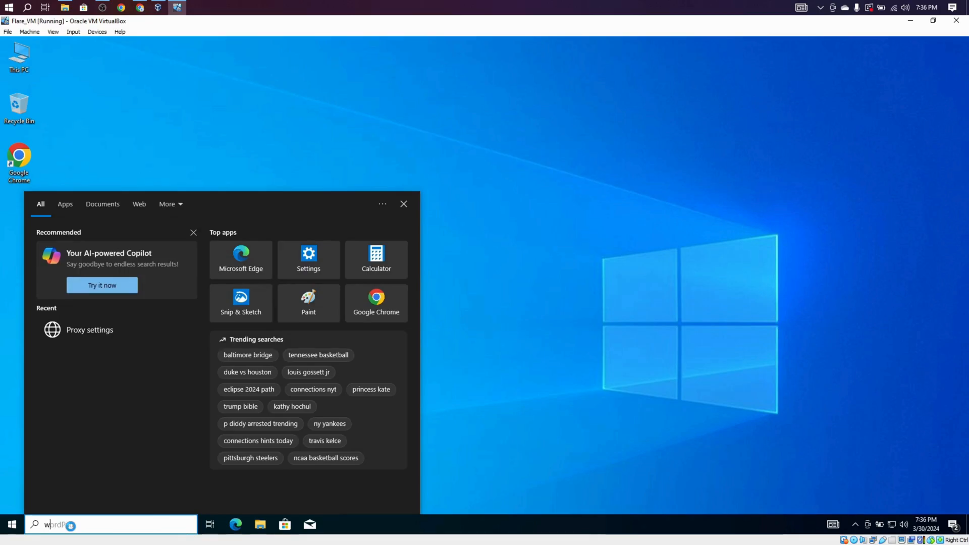
text(indows s)
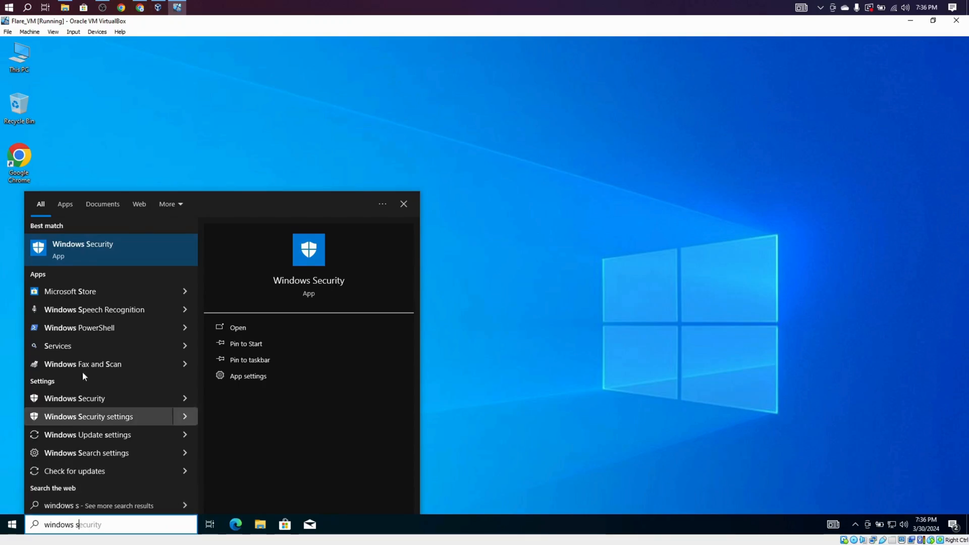
click(116, 250)
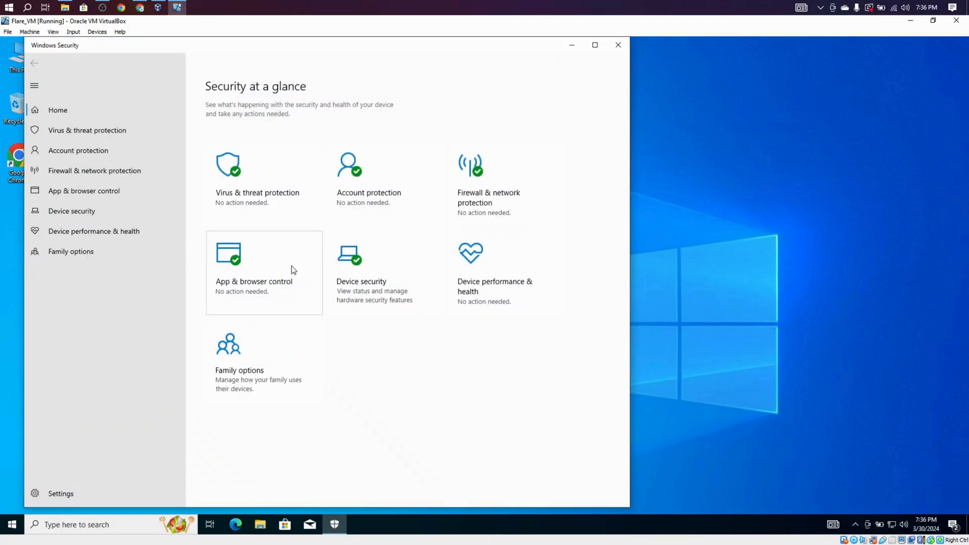
click(251, 191)
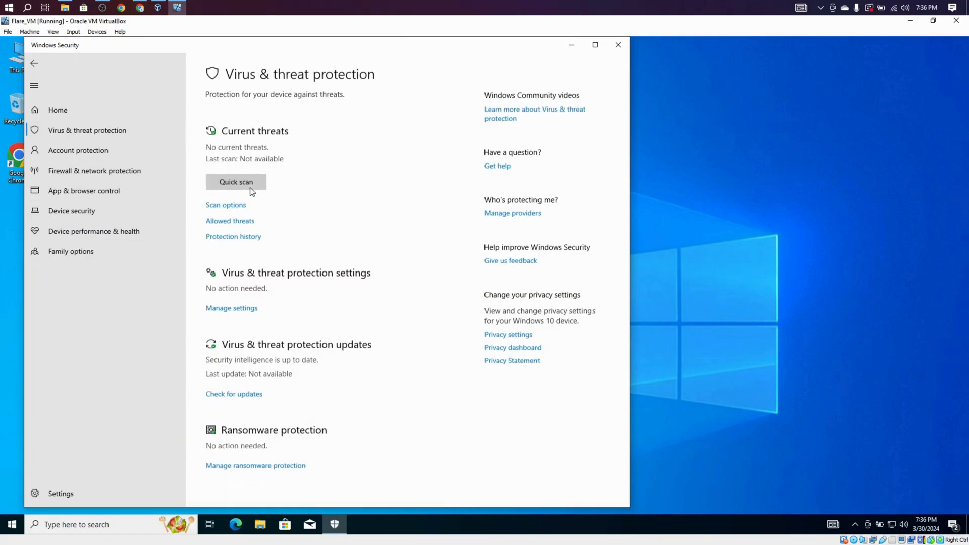
click(246, 308)
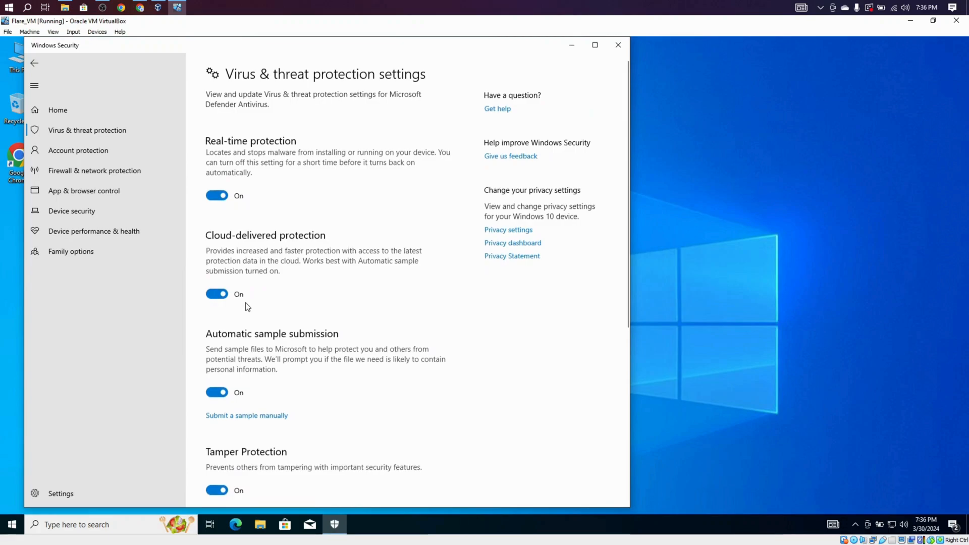
click(217, 195)
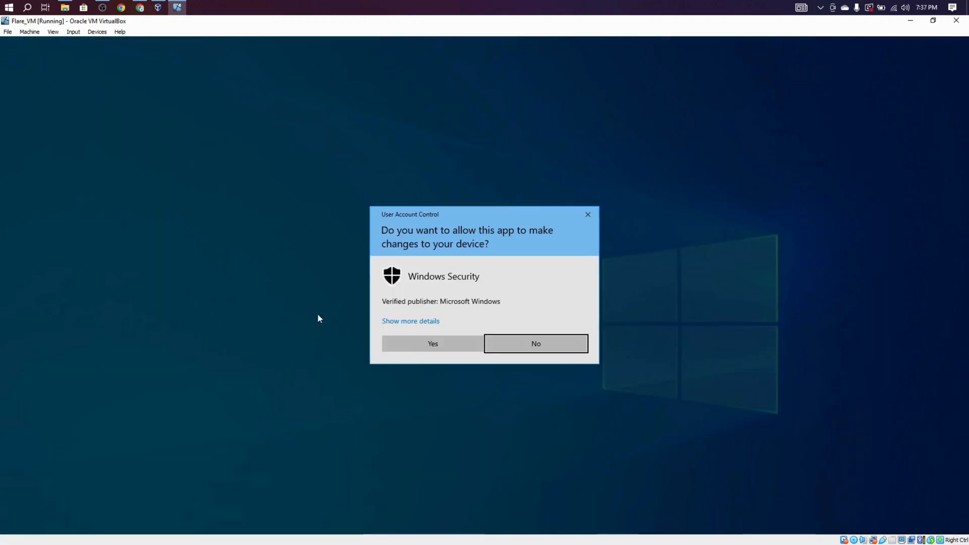
click(424, 342)
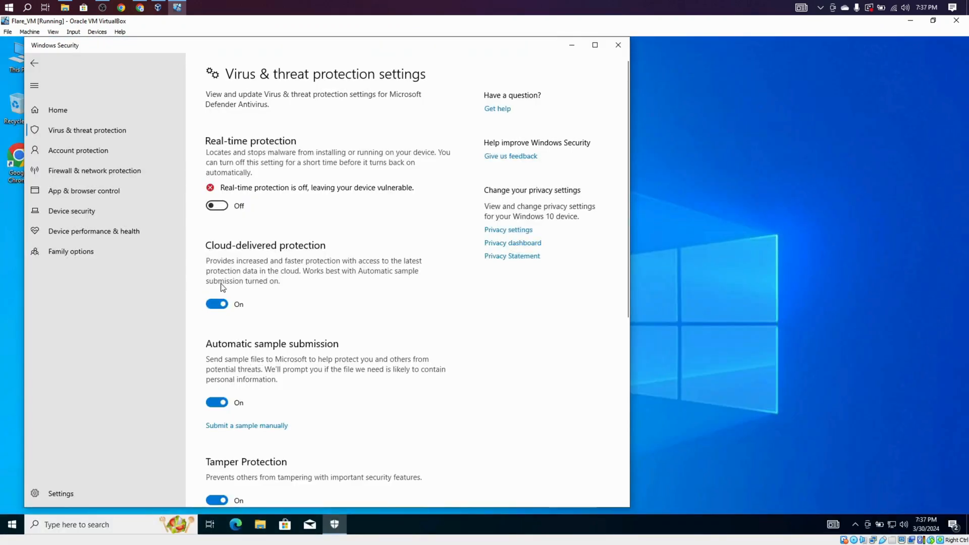
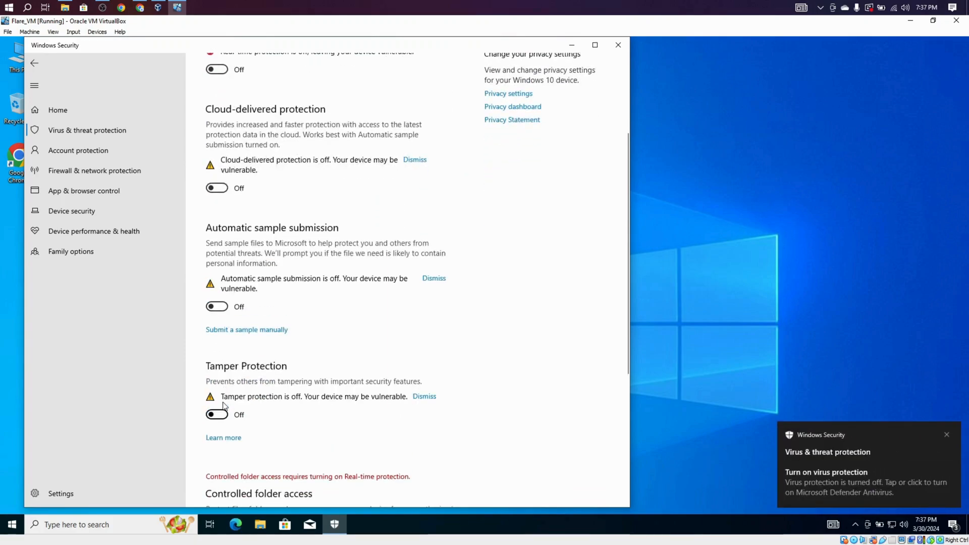
click(623, 46)
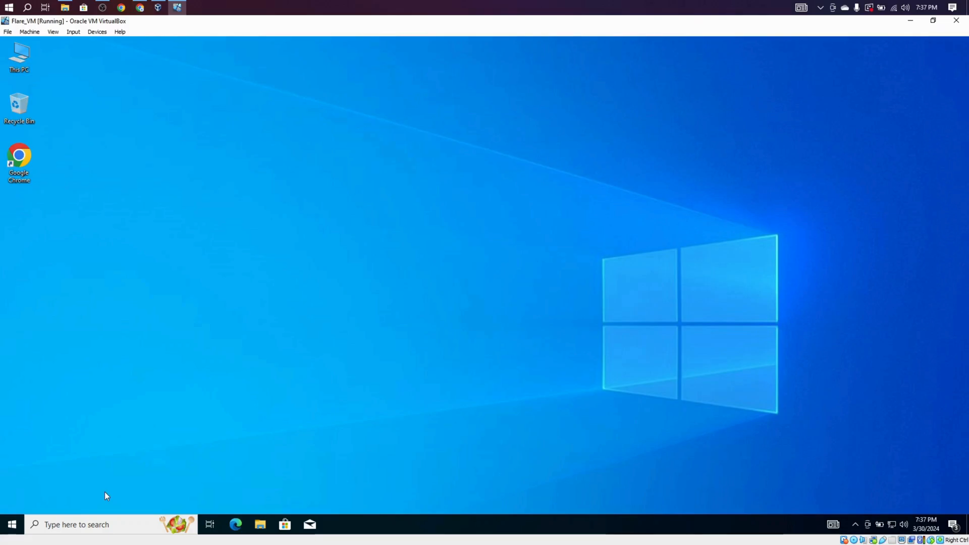
Open the Local Group Policy Editor in the guest by running gpedit.msc.
key(super+r)
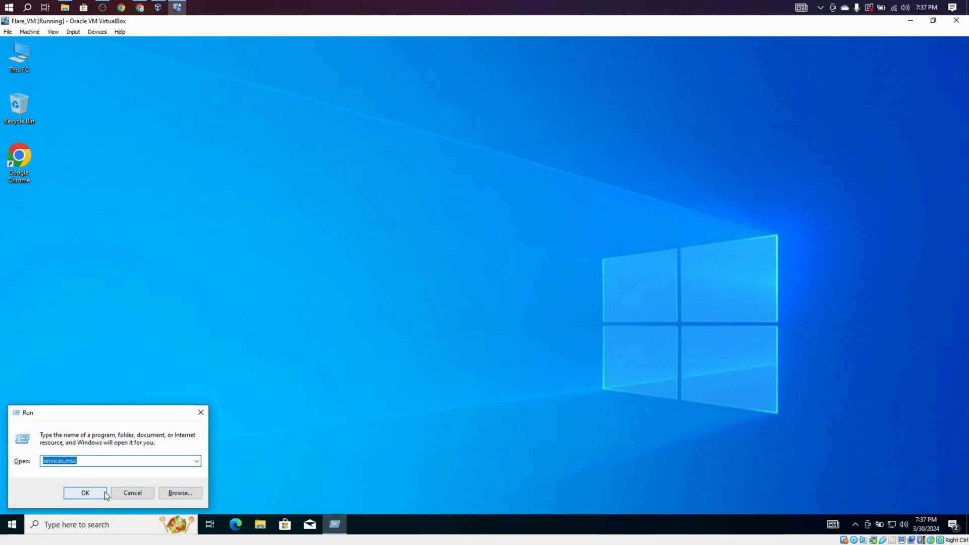
text(gp)
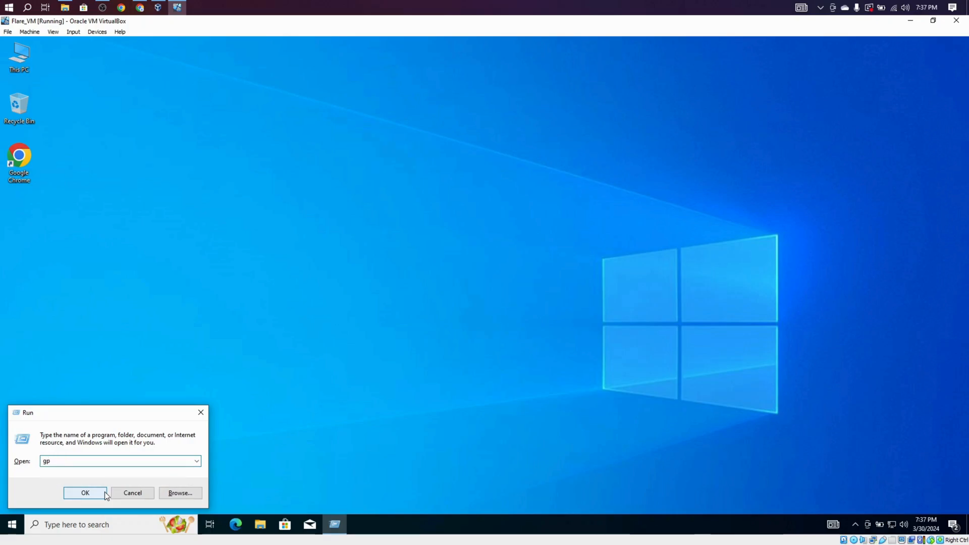
text(edit.msc)
click(104, 492)
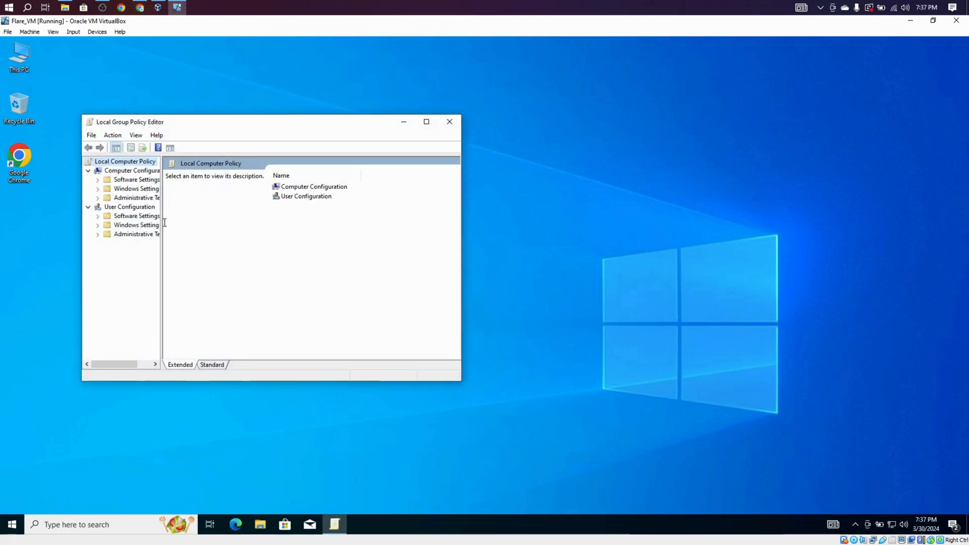
Open the Real-time Protection policies under Computer Configuration > Administrative Templates > Windows Components > Microsoft Defender Antivirus and maximize the editor.
drag(162, 223, 202, 225)
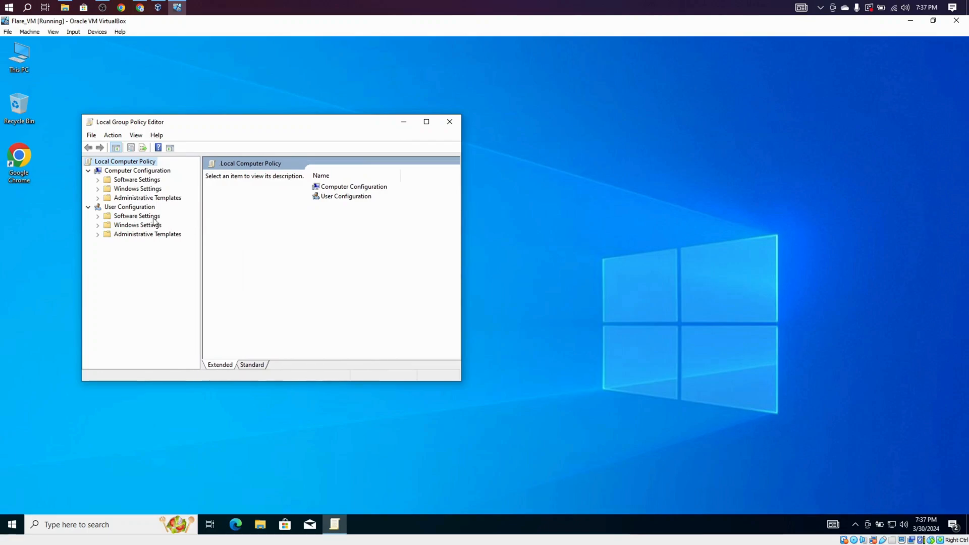
click(98, 197)
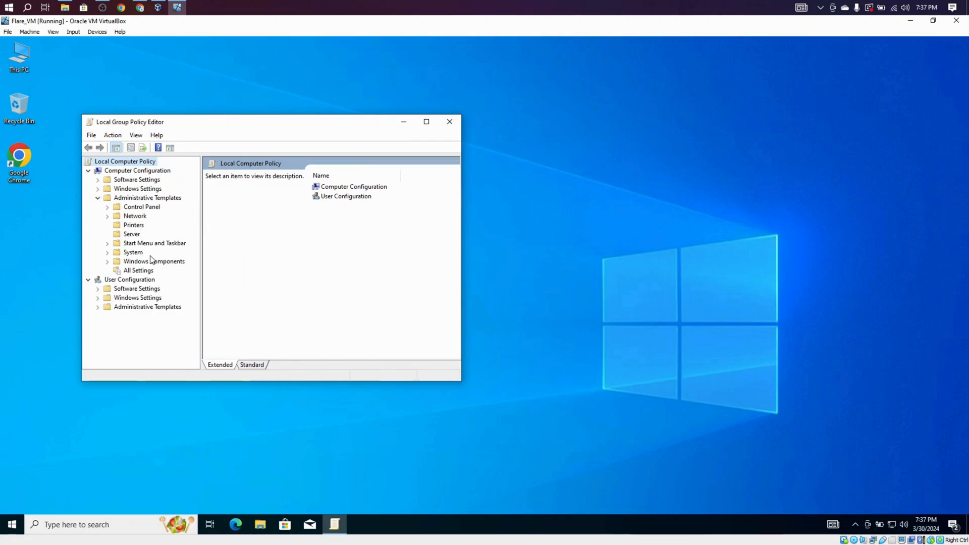
click(107, 262)
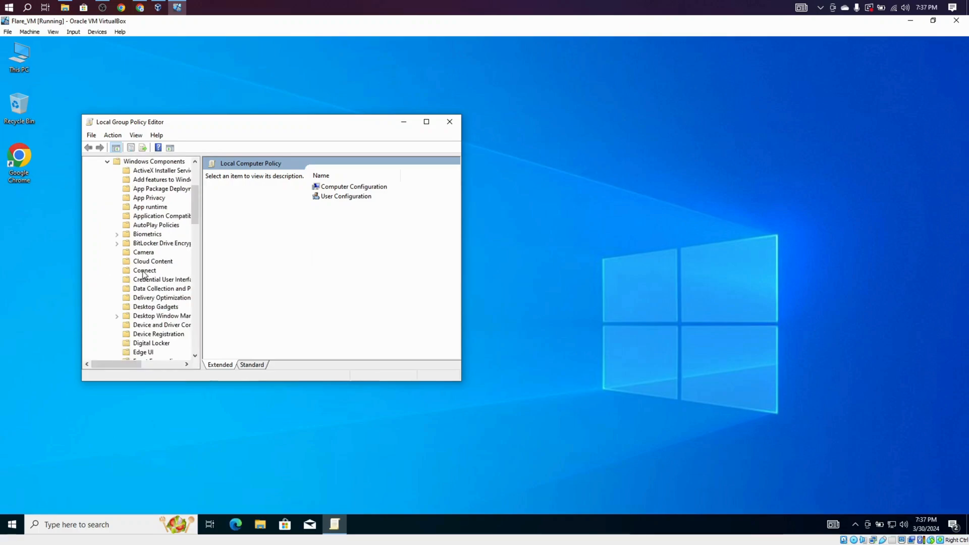
scroll(143, 274, down, 3)
scroll(143, 274, down, 4)
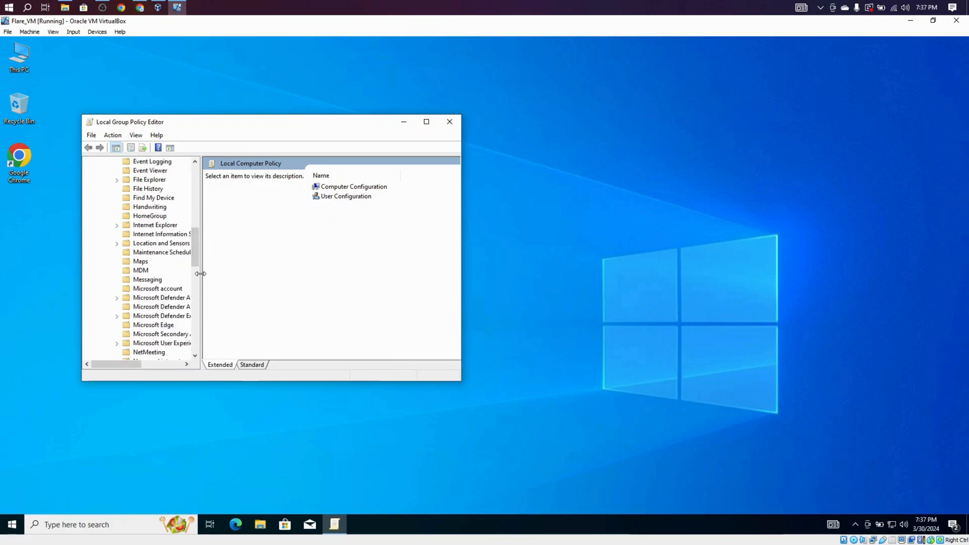
drag(201, 275, 232, 274)
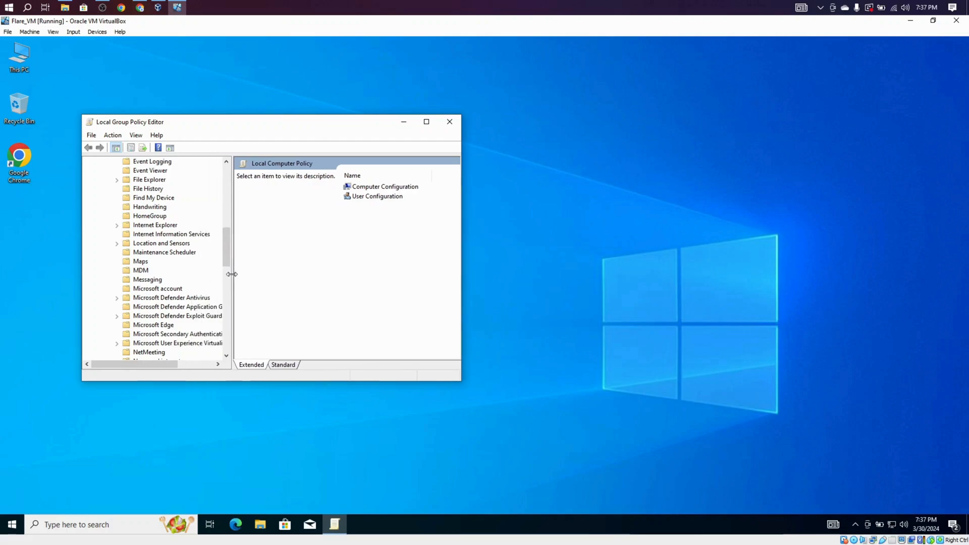
double_click(194, 298)
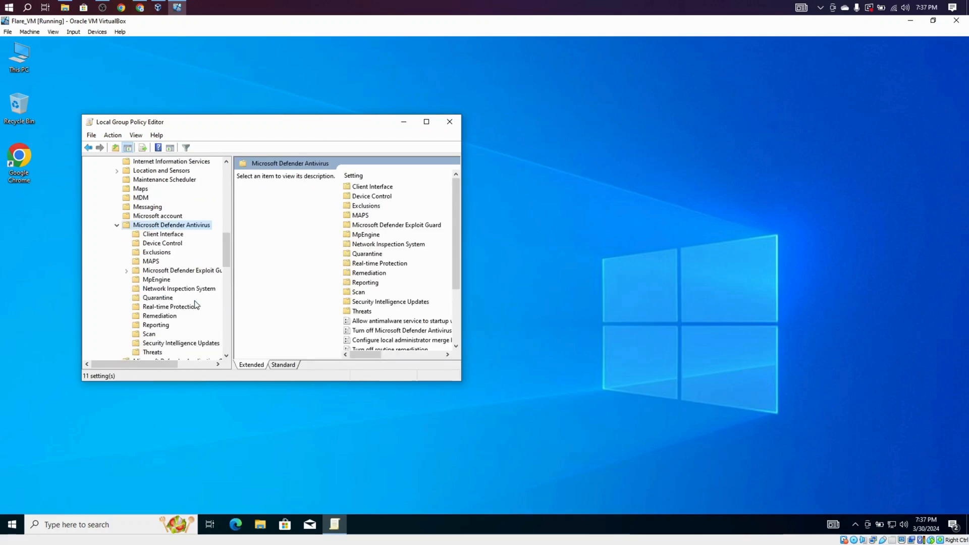
scroll(182, 290, down, 1)
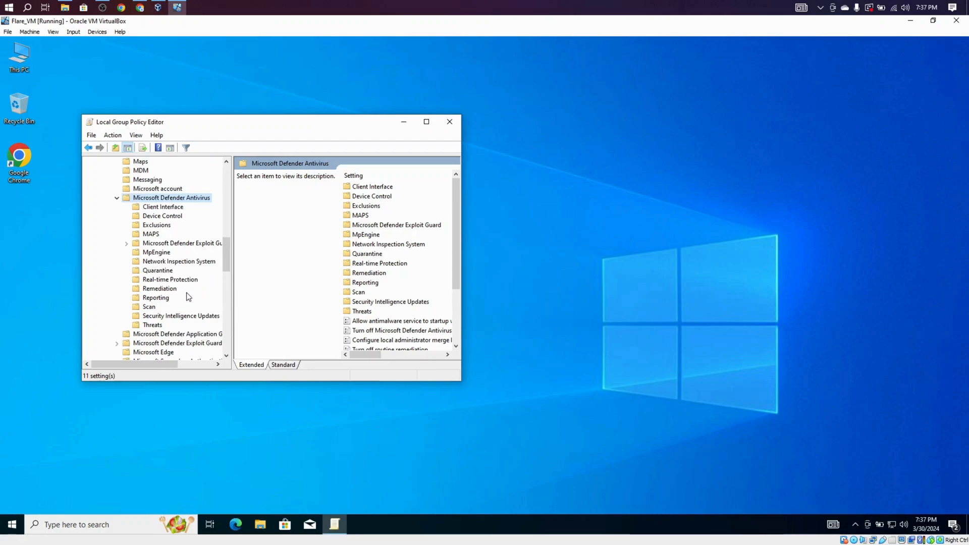
double_click(381, 263)
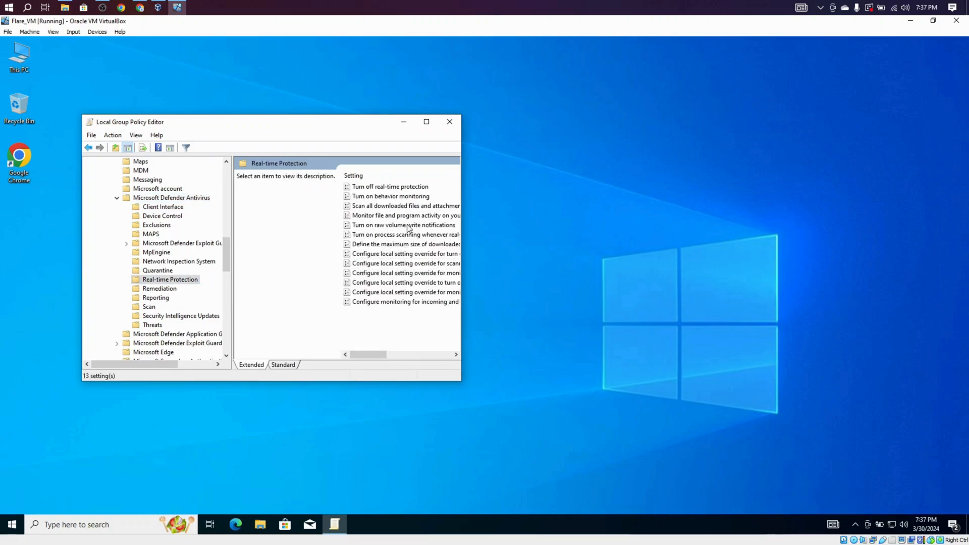
click(425, 123)
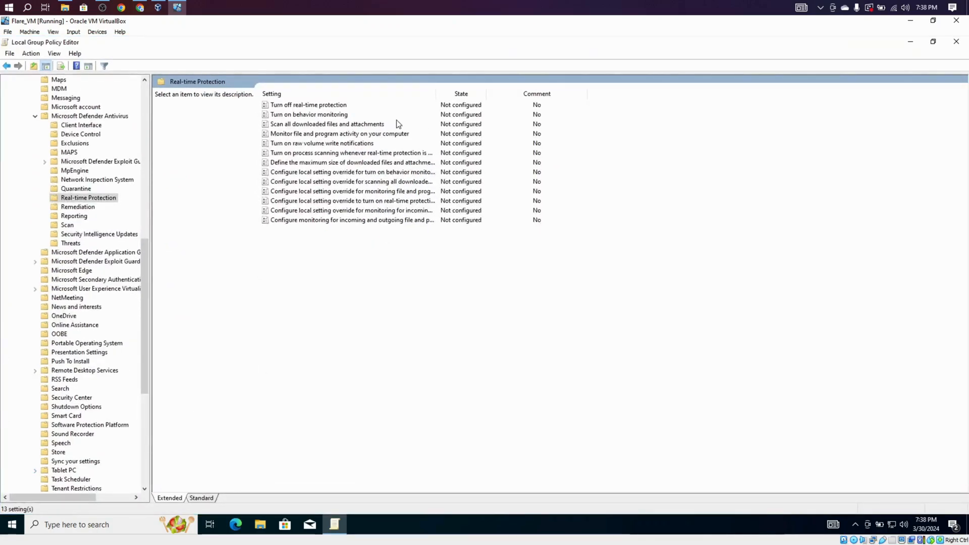
Enable the "Turn off real-time protection" policy and set "Scan all downloaded files and attachments" back to Not Configured.
click(321, 107)
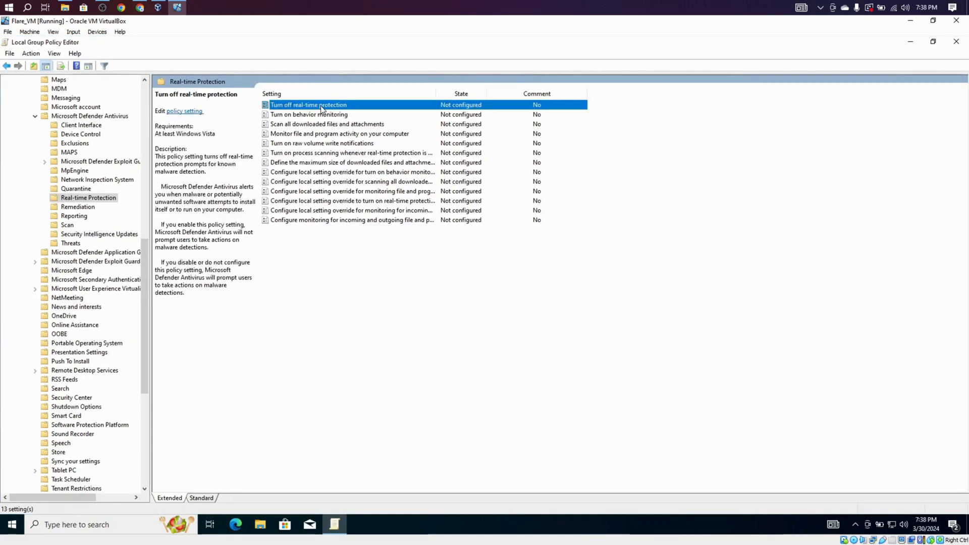
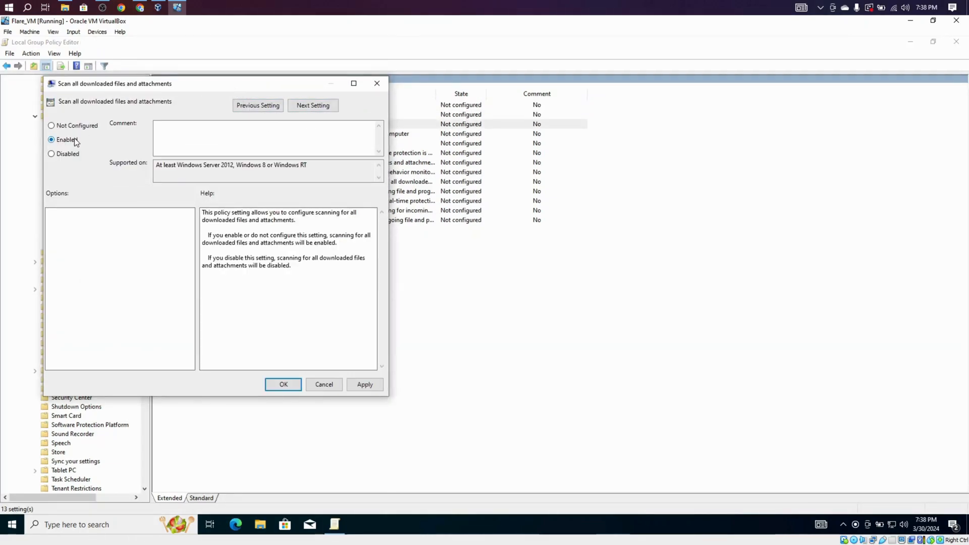
click(356, 387)
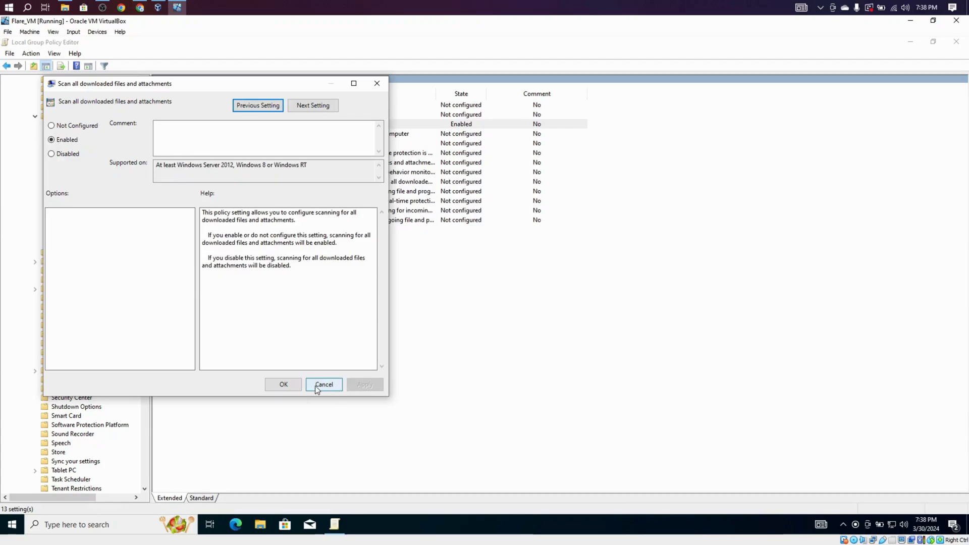
click(285, 385)
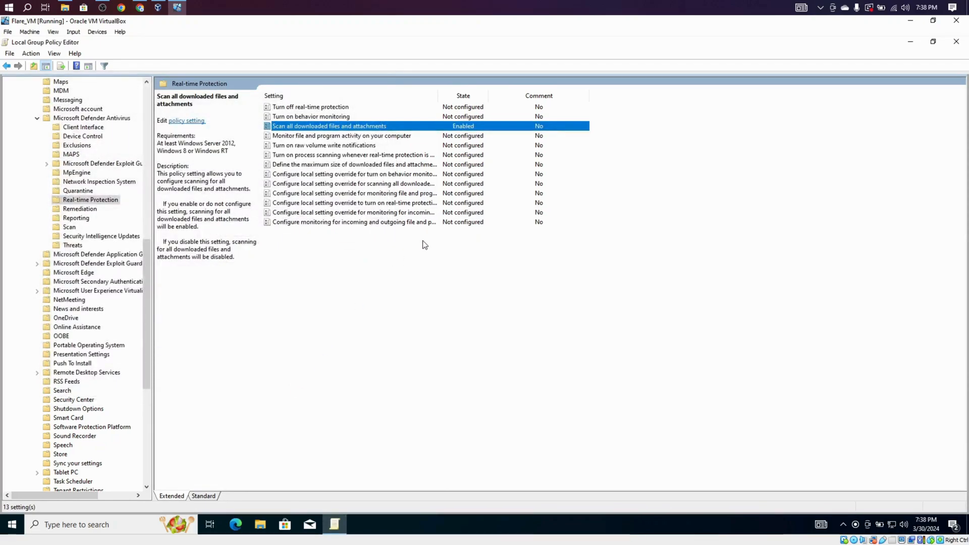
double_click(406, 126)
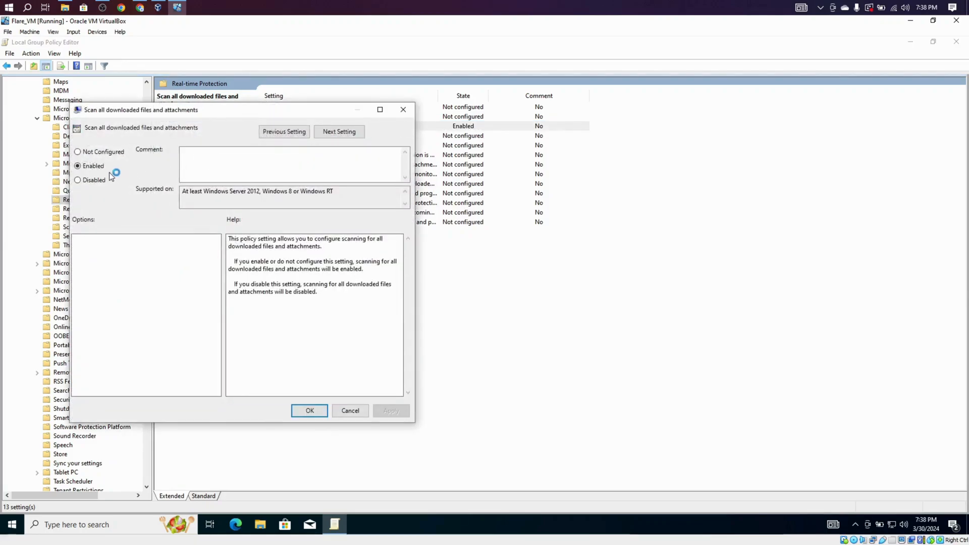
click(108, 153)
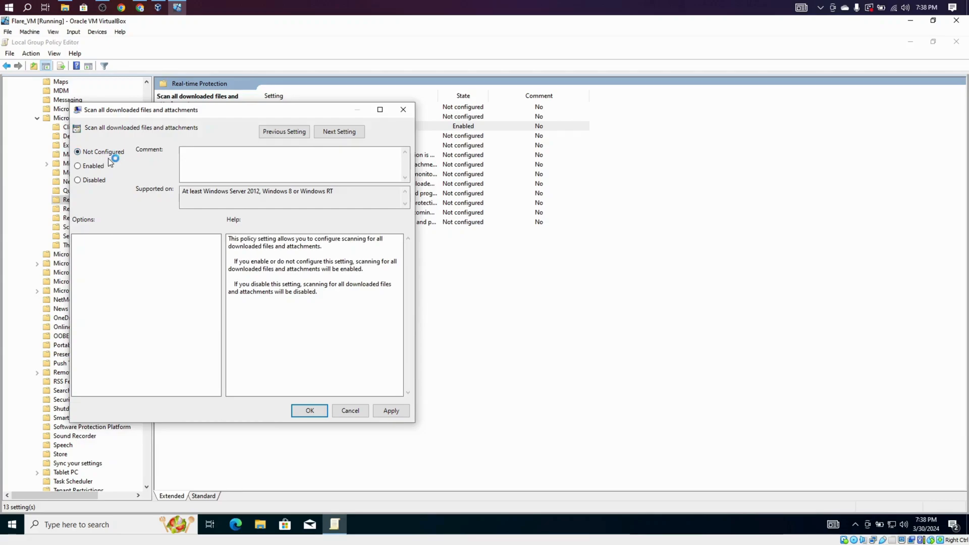
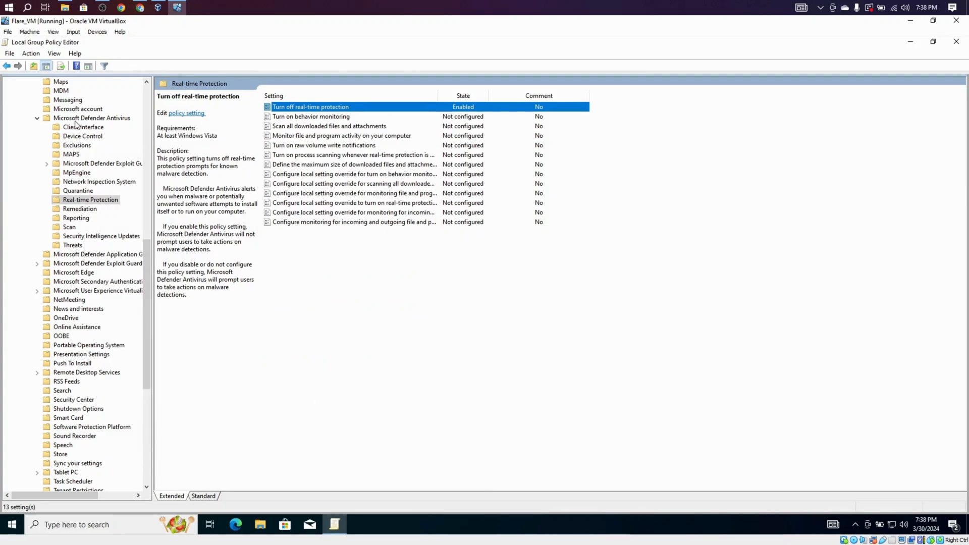
Open the "Turn off Microsoft Defender Antivirus" policy setting in the Microsoft Defender Antivirus folder.
click(77, 121)
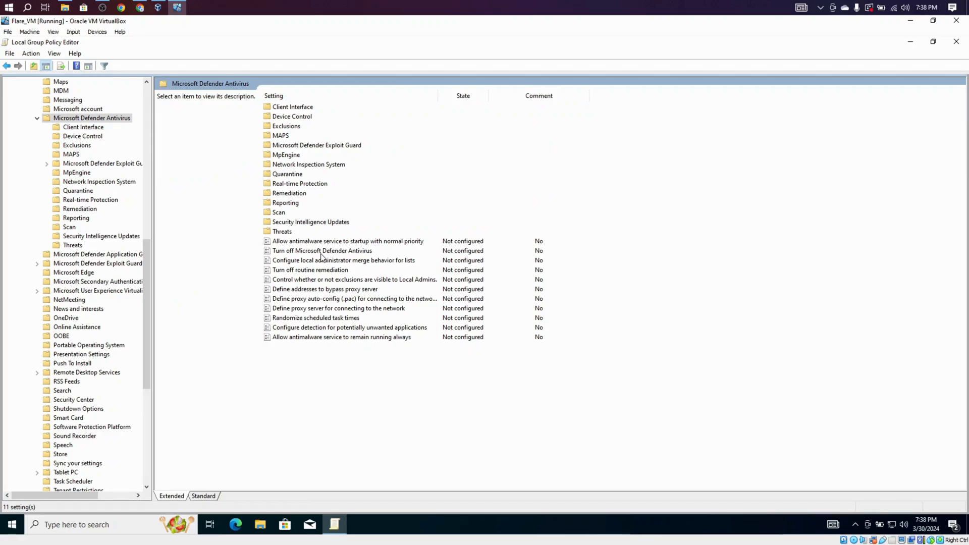
double_click(321, 253)
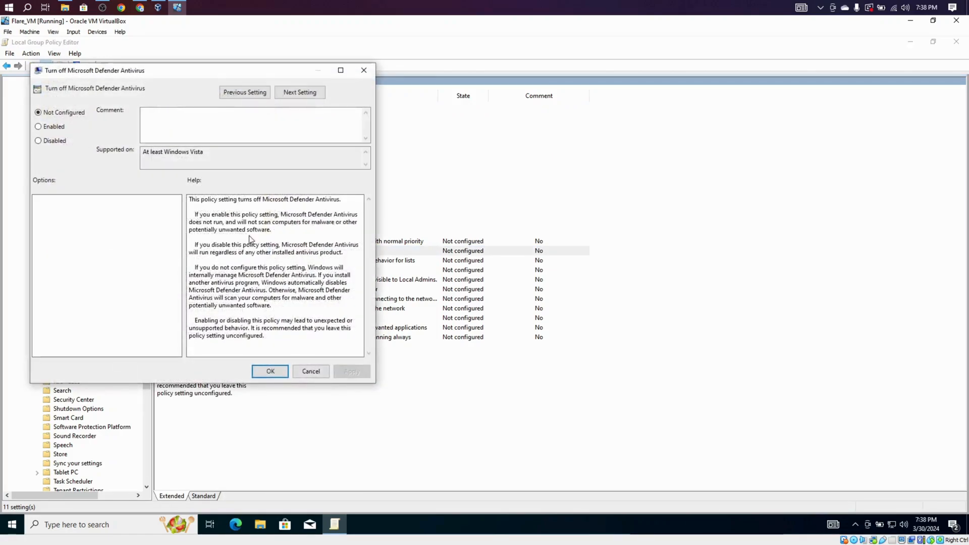
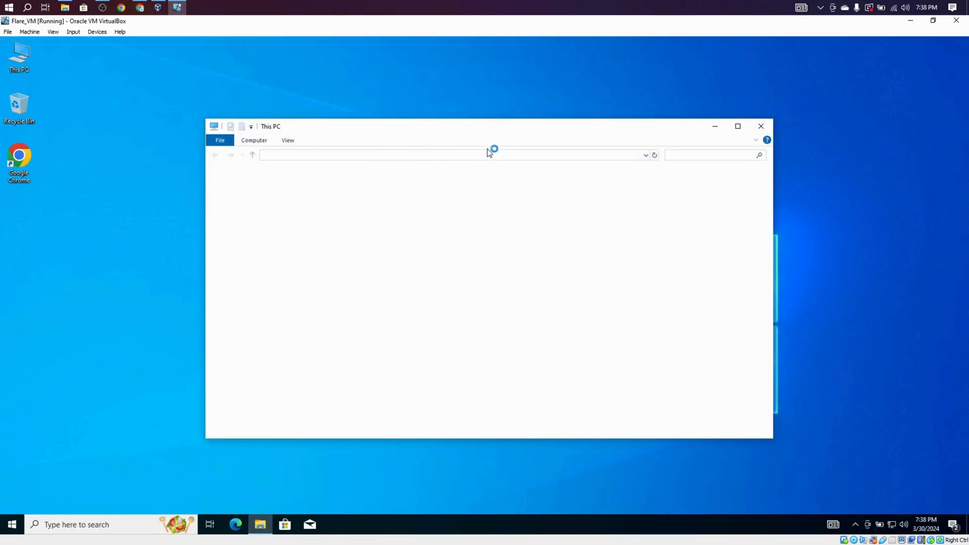
Show file name extensions and hidden items in the guest's File Explorer, closing the This PC window.
drag(488, 132, 452, 104)
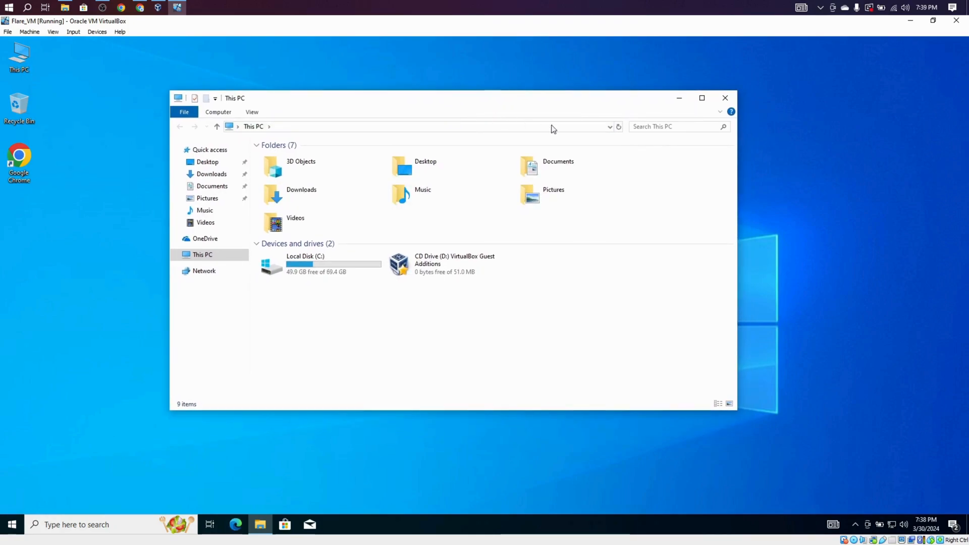
click(251, 112)
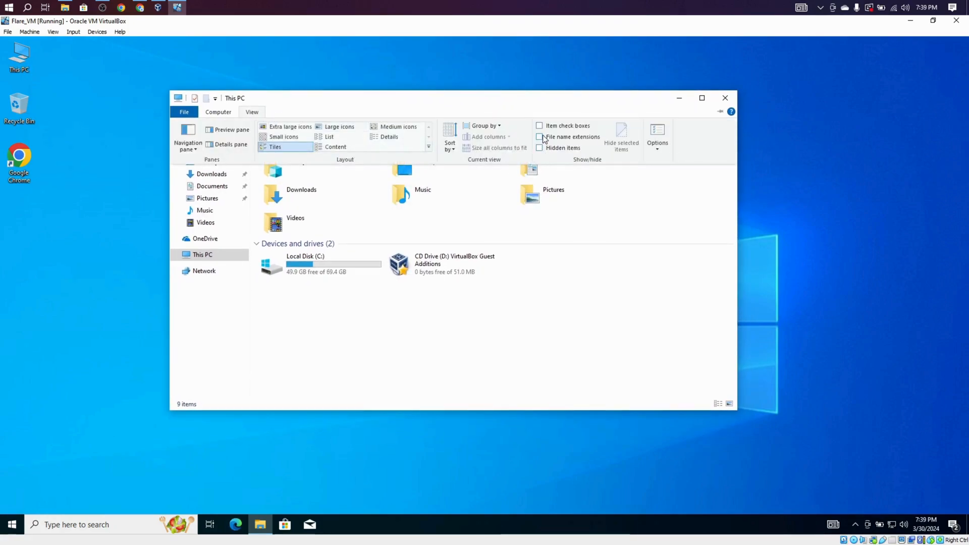
click(543, 136)
click(250, 116)
click(540, 148)
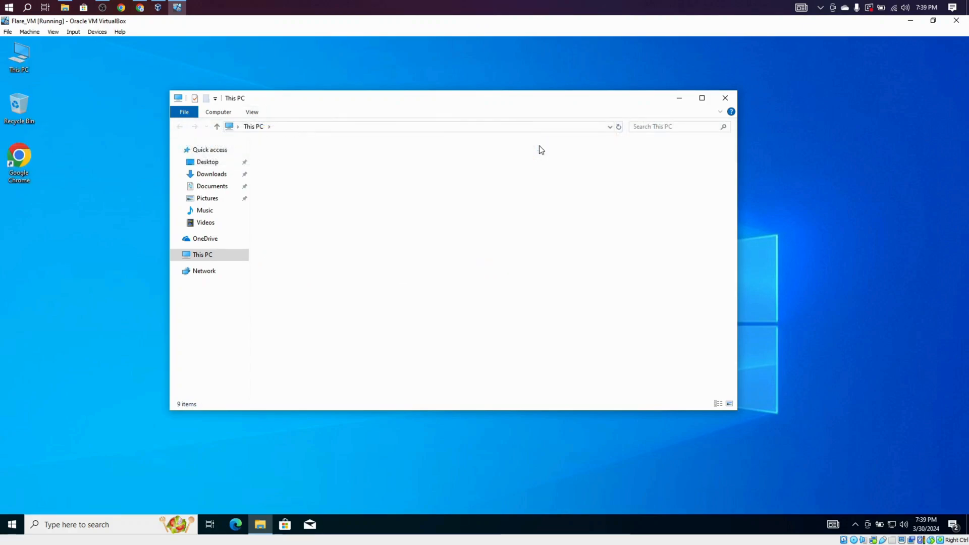
click(725, 98)
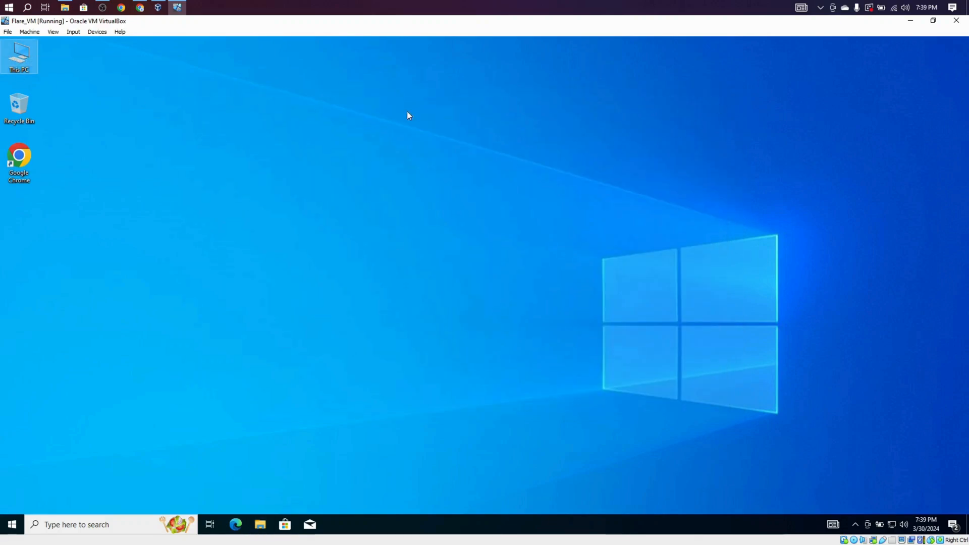
Restart the Windows guest and sign back in to the lab account with the account password.
click(11, 524)
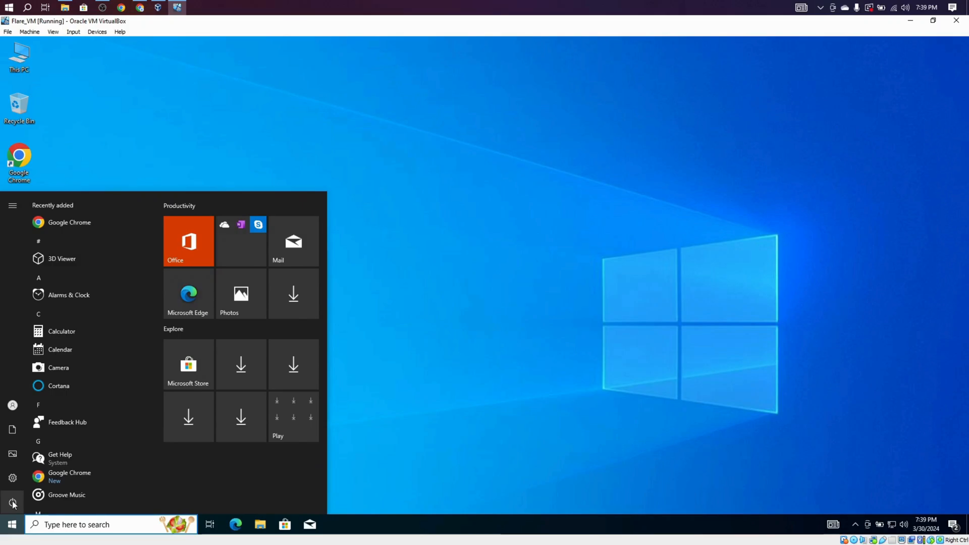
mouse_move(13, 504)
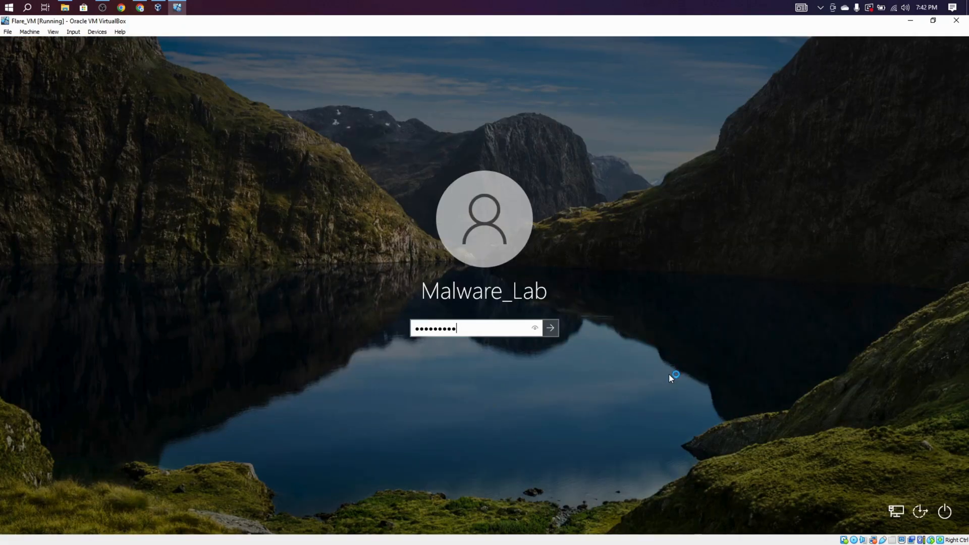
key(Return)
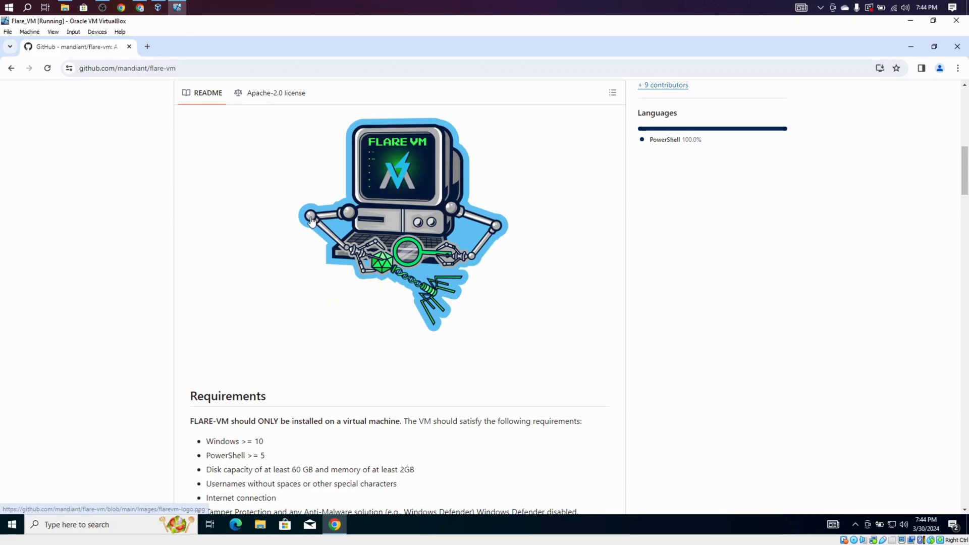
Save the installer script linked in the README's FLARE-VM installation section to the guest's Desktop as install.ps1.
scroll(311, 221, down, 10)
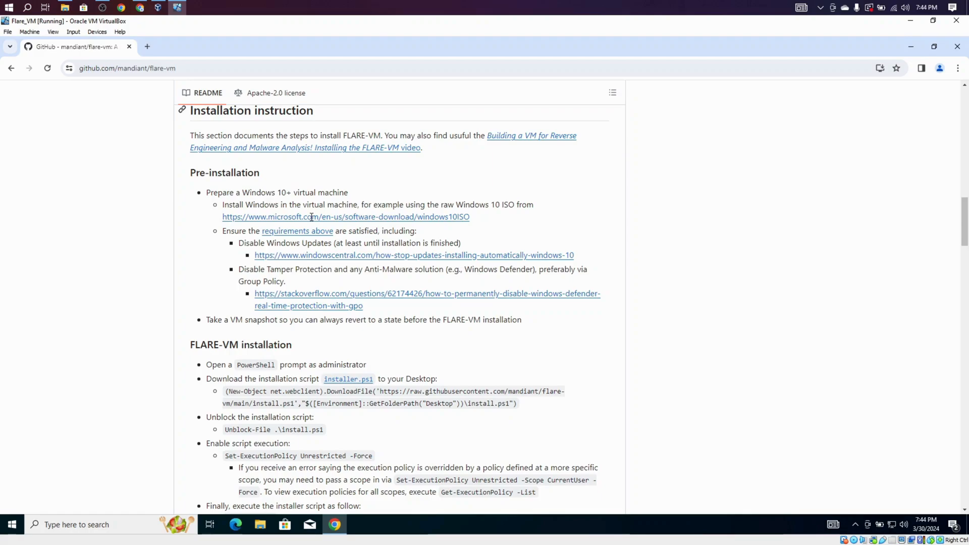
scroll(358, 390, down, 1)
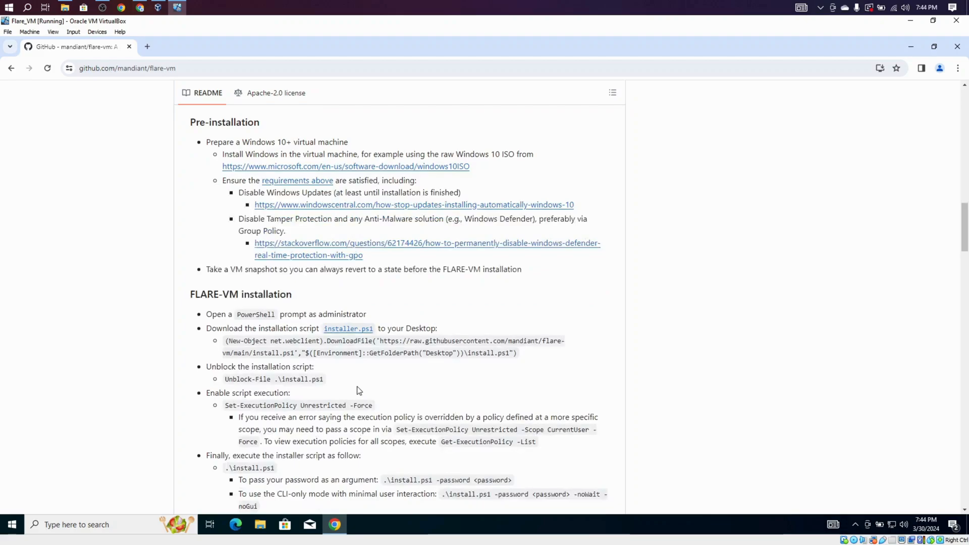
key(ctrl+s)
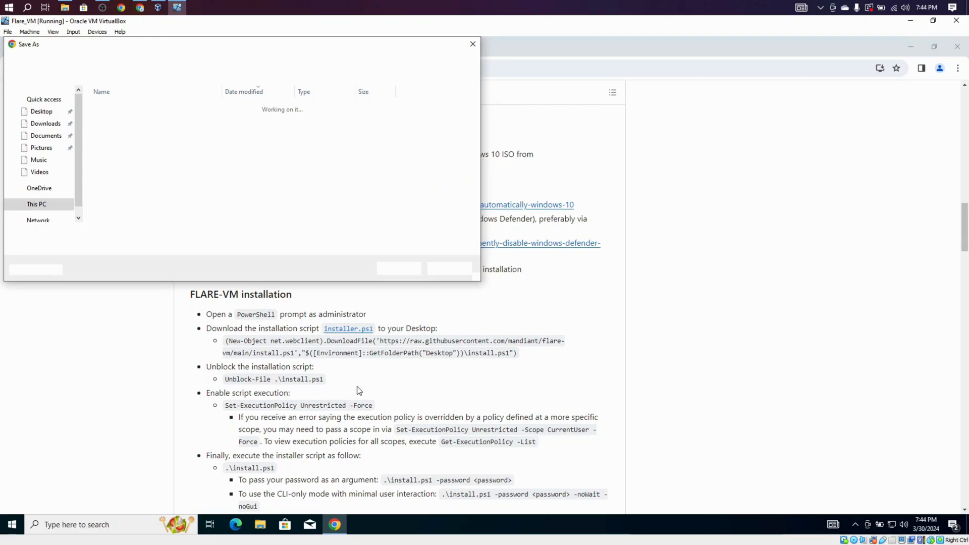
right_click(143, 142)
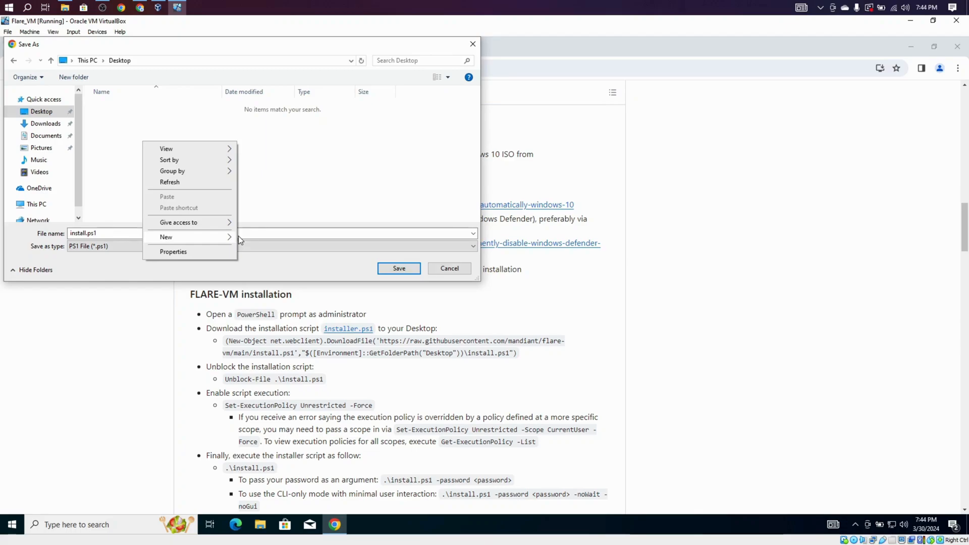
click(273, 210)
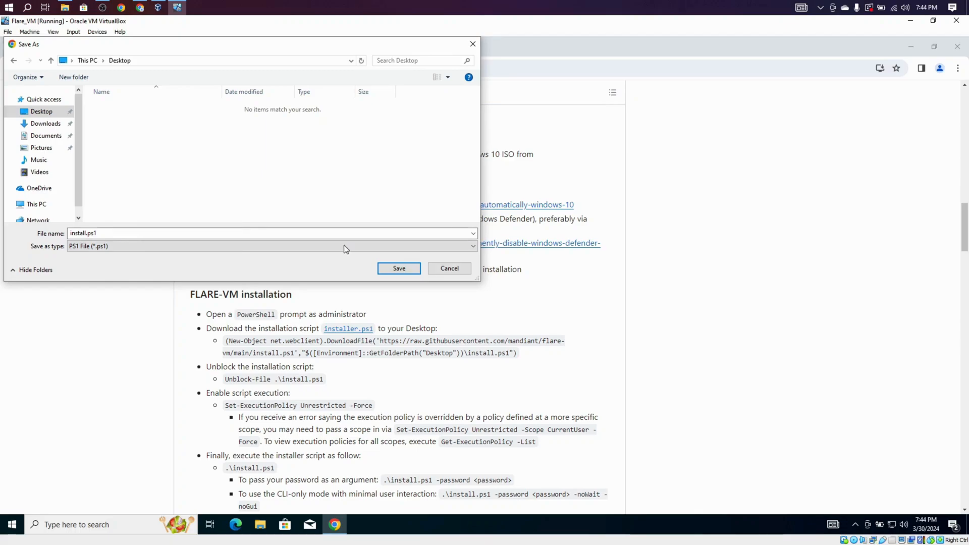
click(396, 267)
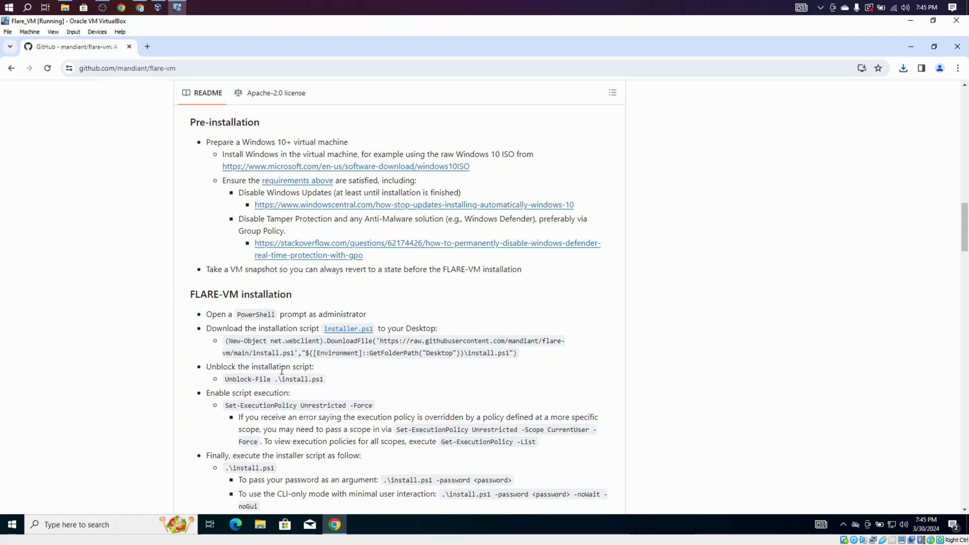
Copy the Unblock-File .\install.ps1 command from the README and minimize the guest's browser to reach the desktop.
drag(225, 379, 325, 378)
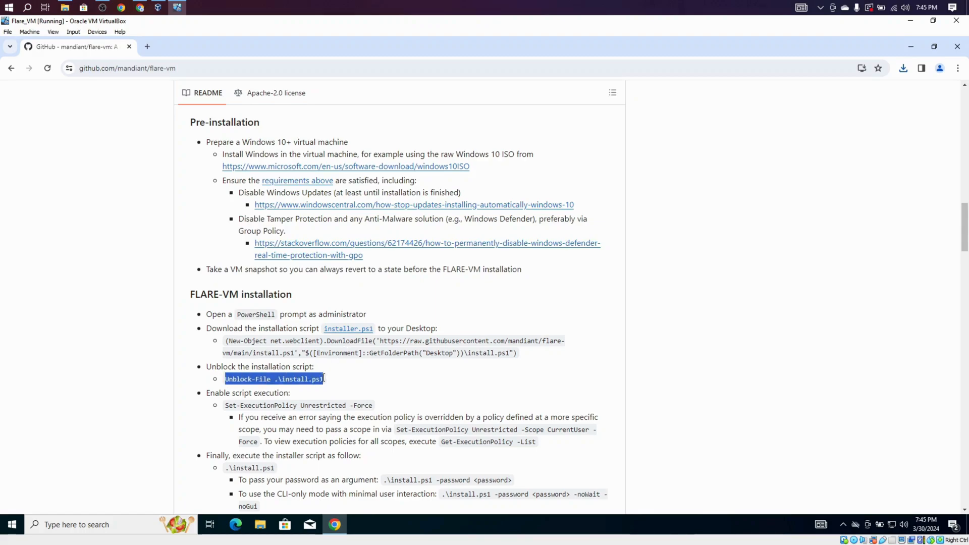
click(901, 21)
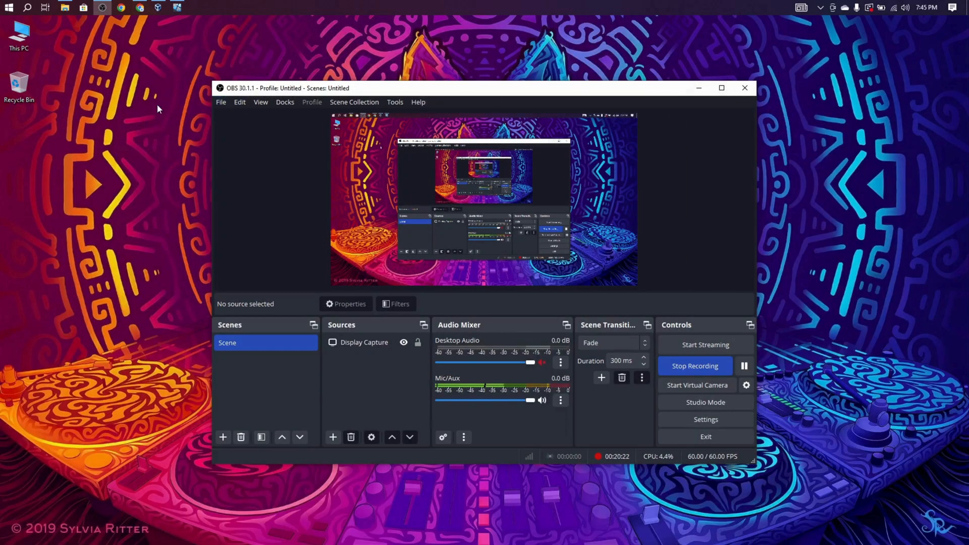
click(176, 8)
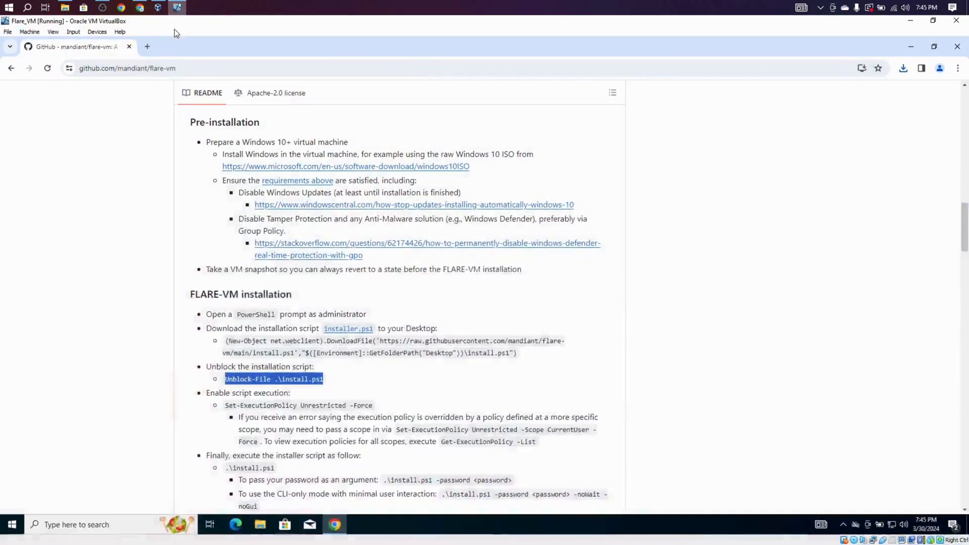
click(911, 46)
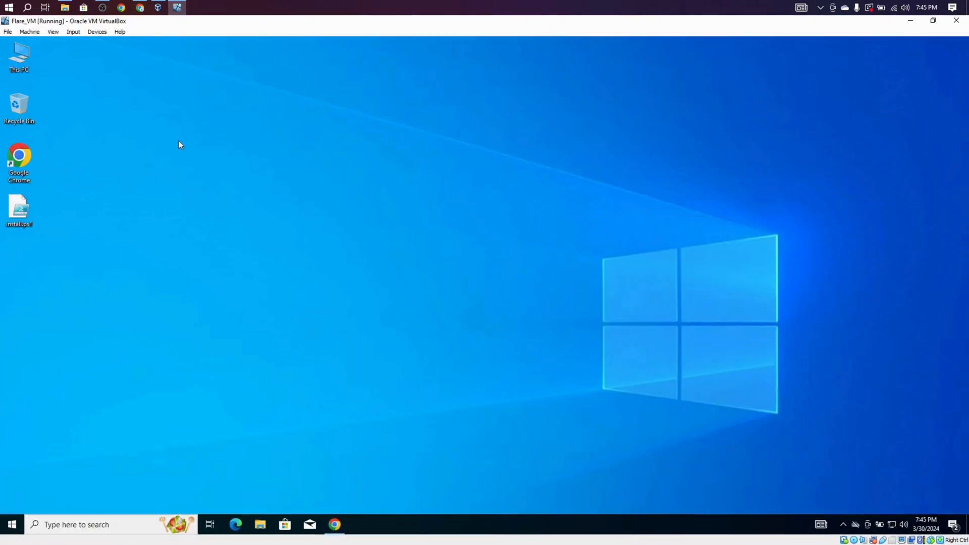
right_click(168, 149)
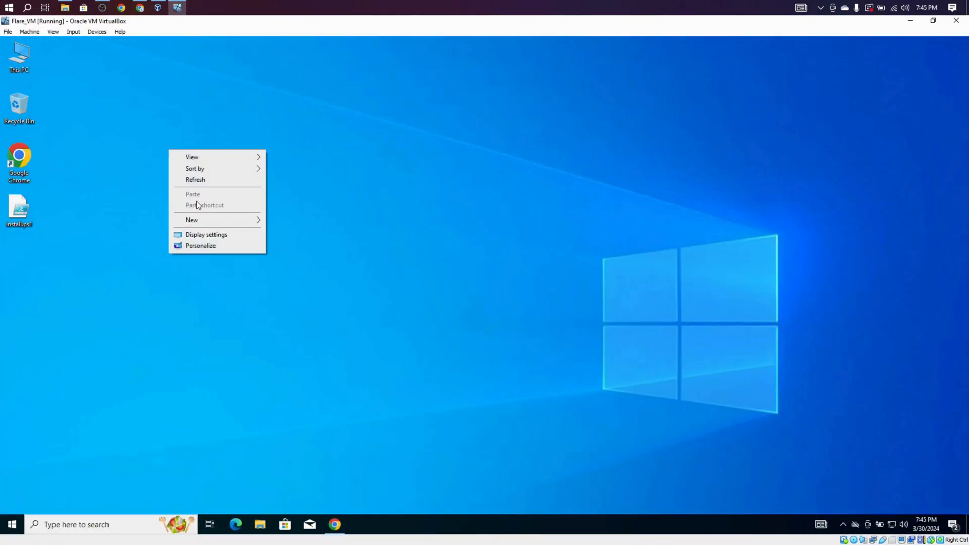
click(120, 180)
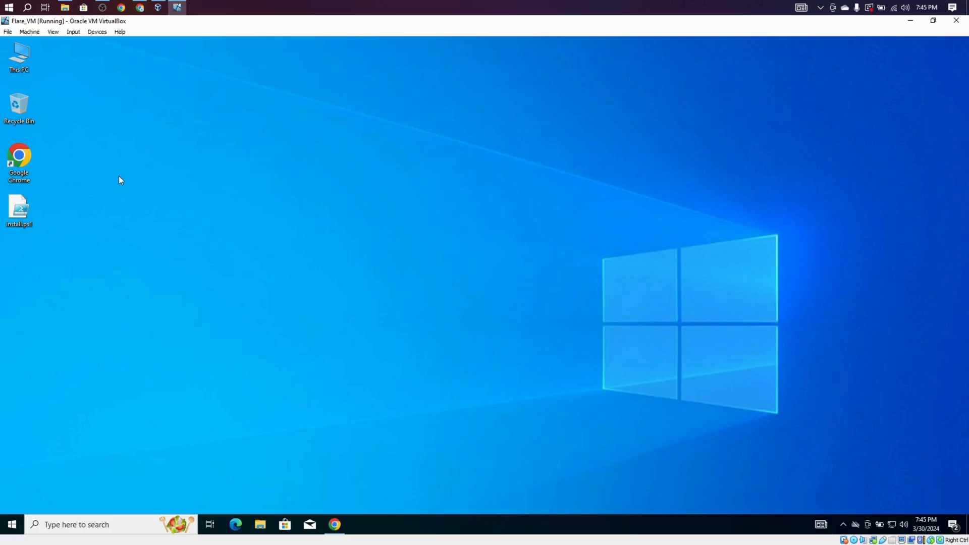
Open the guest's Desktop folder in File Explorer and launch Windows PowerShell from there as administrator, approving the elevation.
double_click(31, 72)
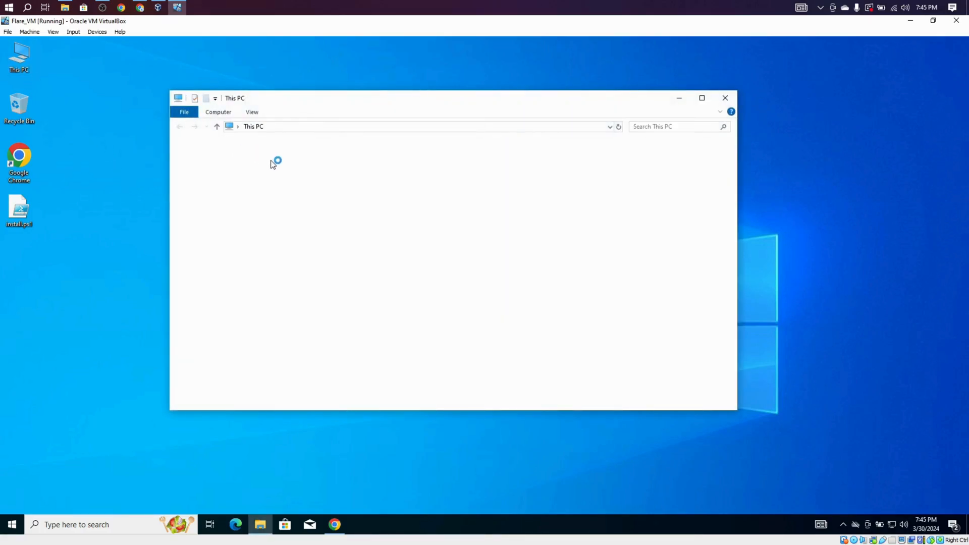
click(214, 162)
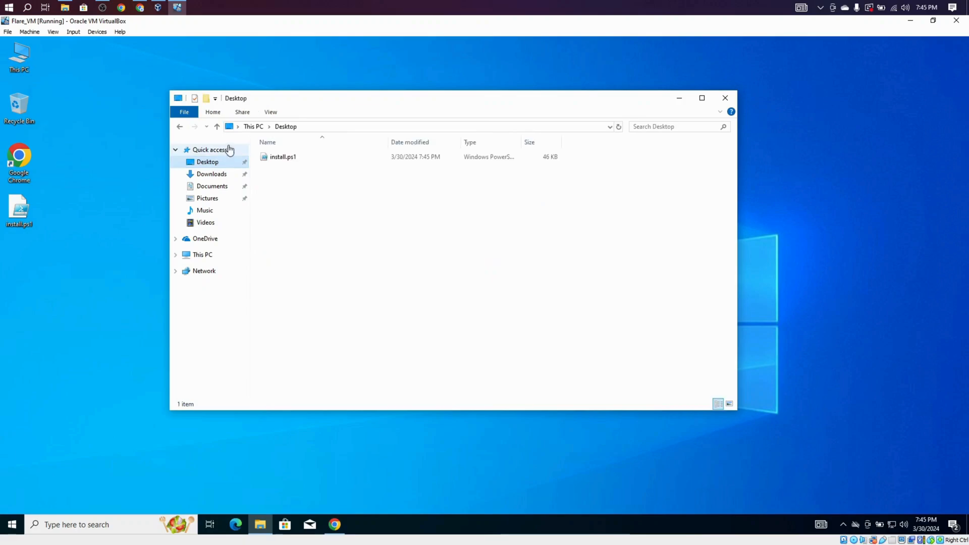
click(185, 112)
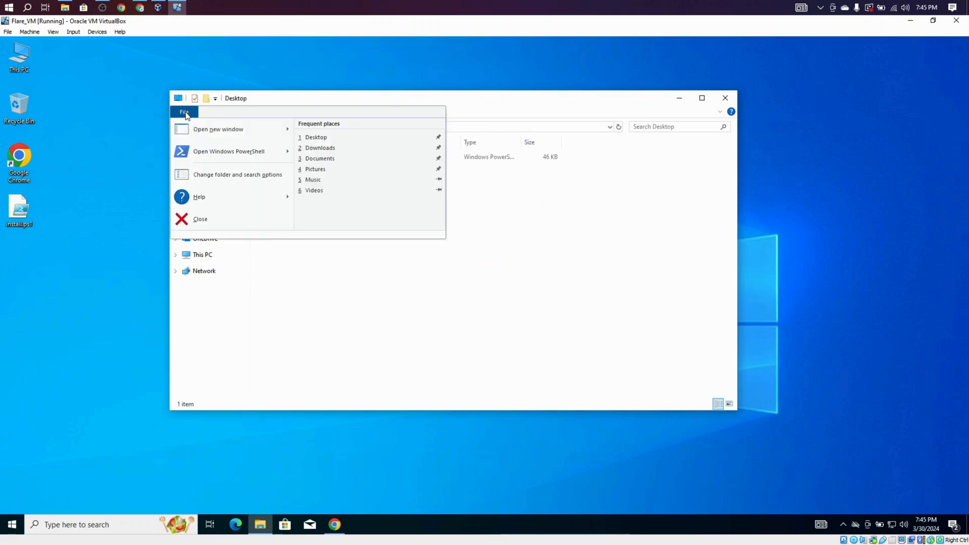
mouse_move(204, 151)
click(320, 152)
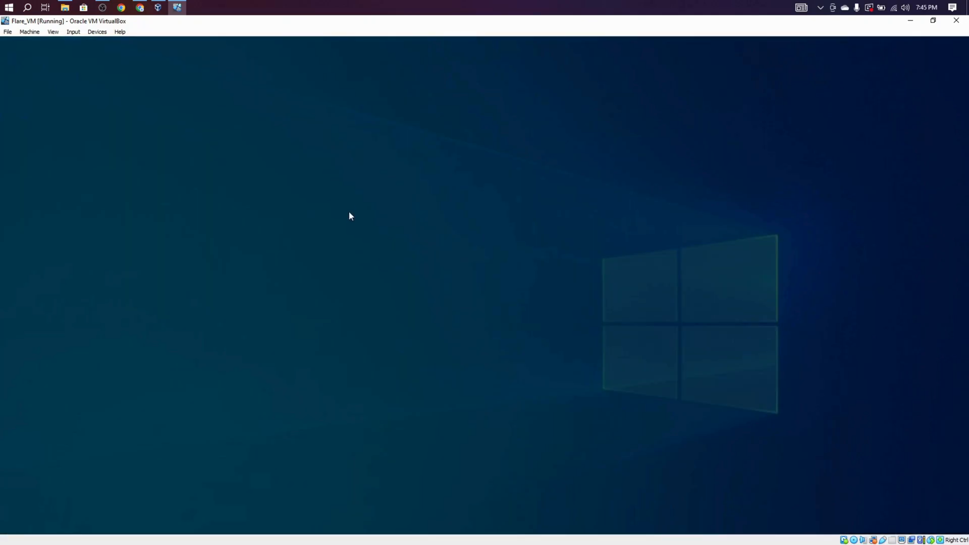
key(Return)
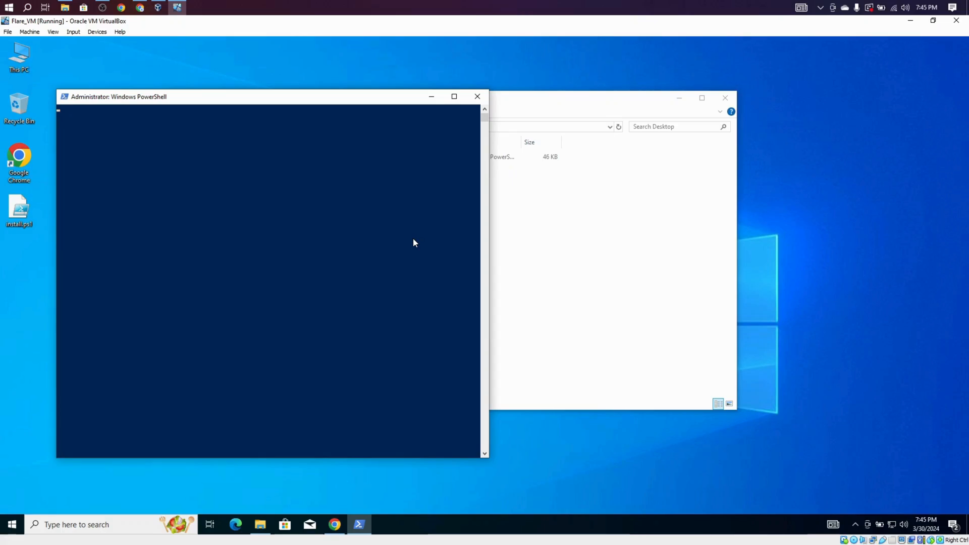
Run Unblock-File .\install.ps1 from the guest's Desktop directory in the administrator PowerShell.
text(Unblock-File .\install.ps1)
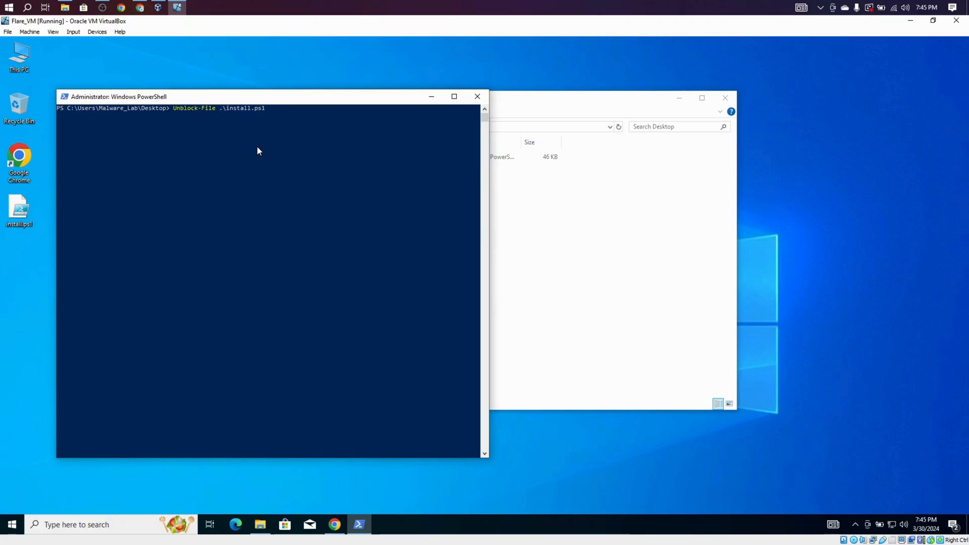
key(Return)
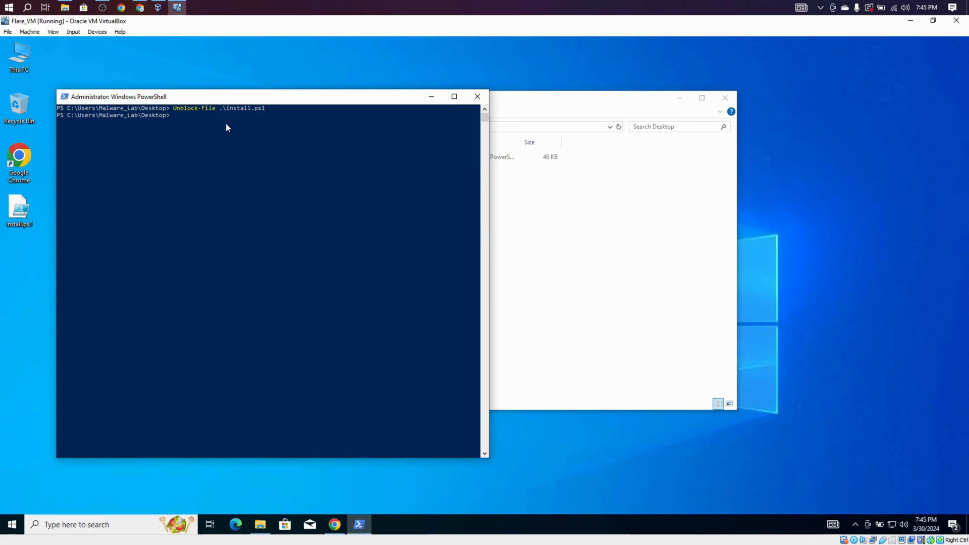
click(140, 7)
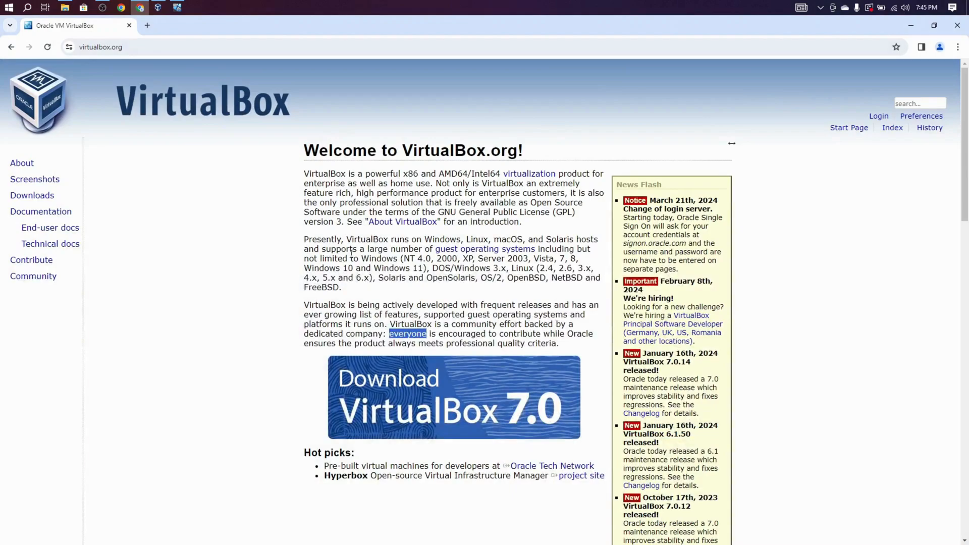
mouse_move(146, 11)
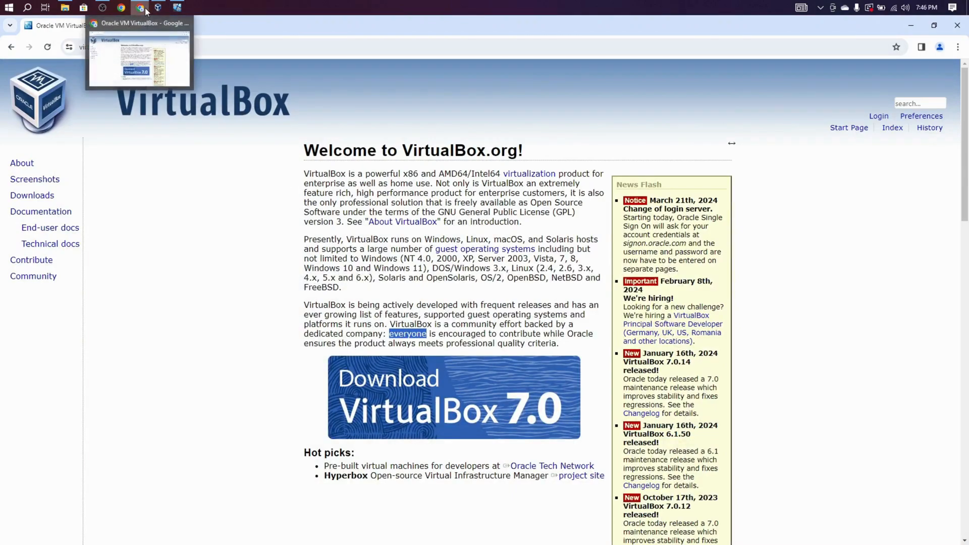
click(177, 7)
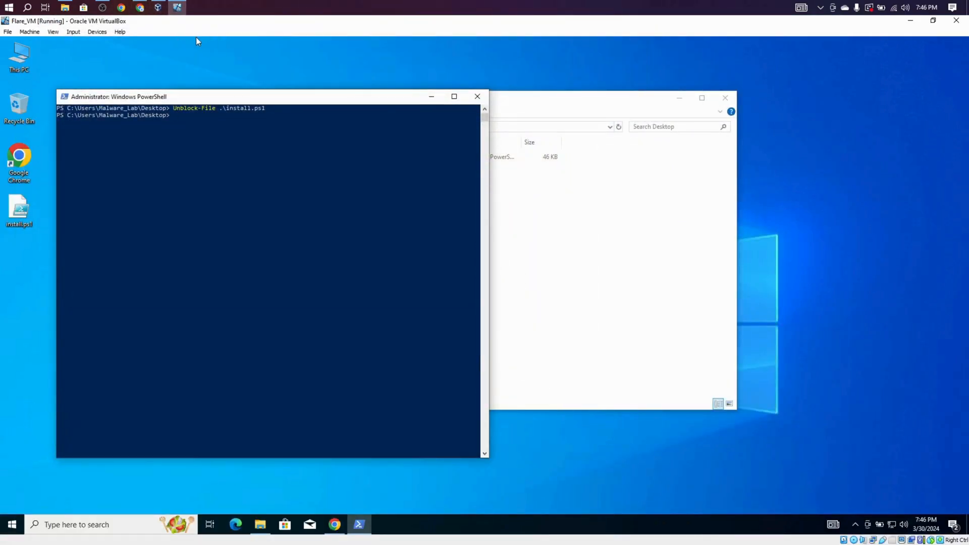
Copy the Set-ExecutionPolicy Unrestricted -Force command from the README's script execution instructions in the guest's browser.
click(334, 524)
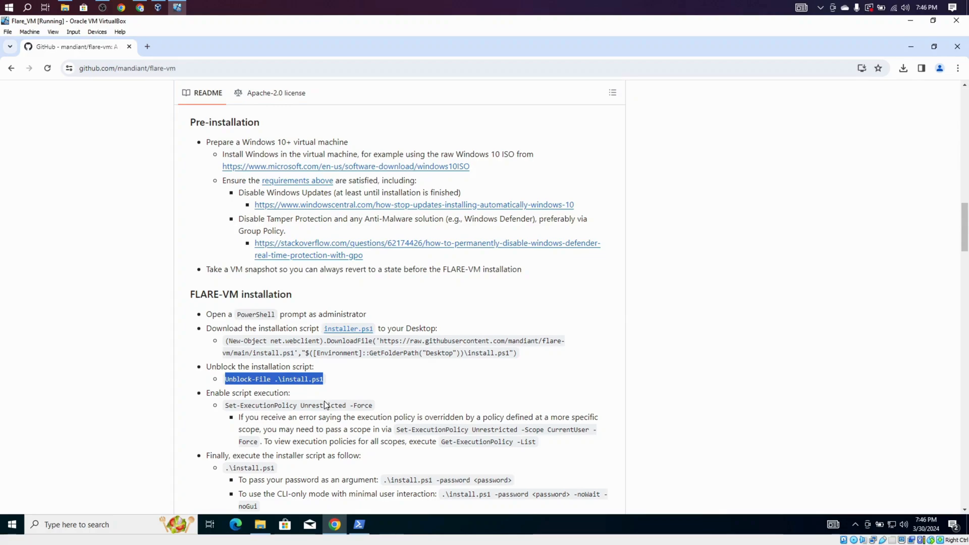
triple_click(348, 405)
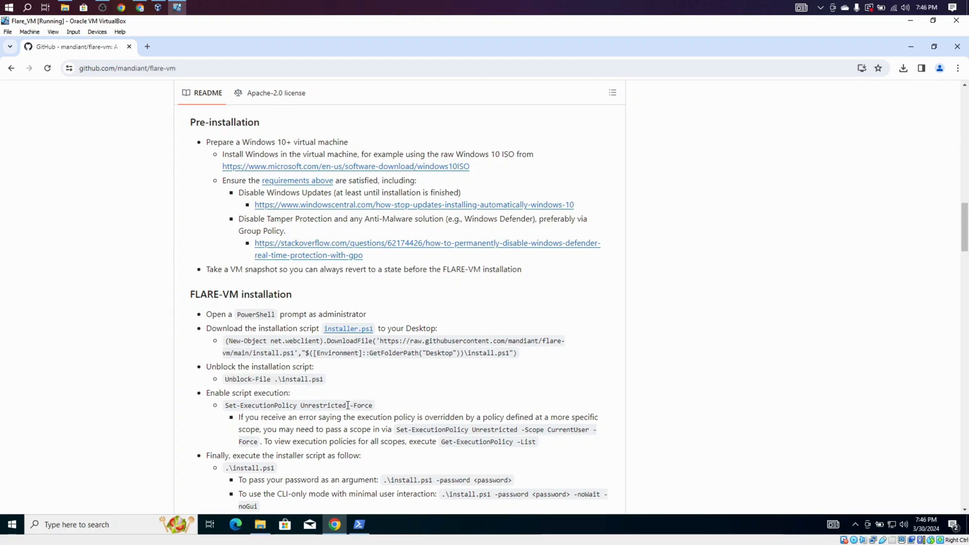
right_click(348, 405)
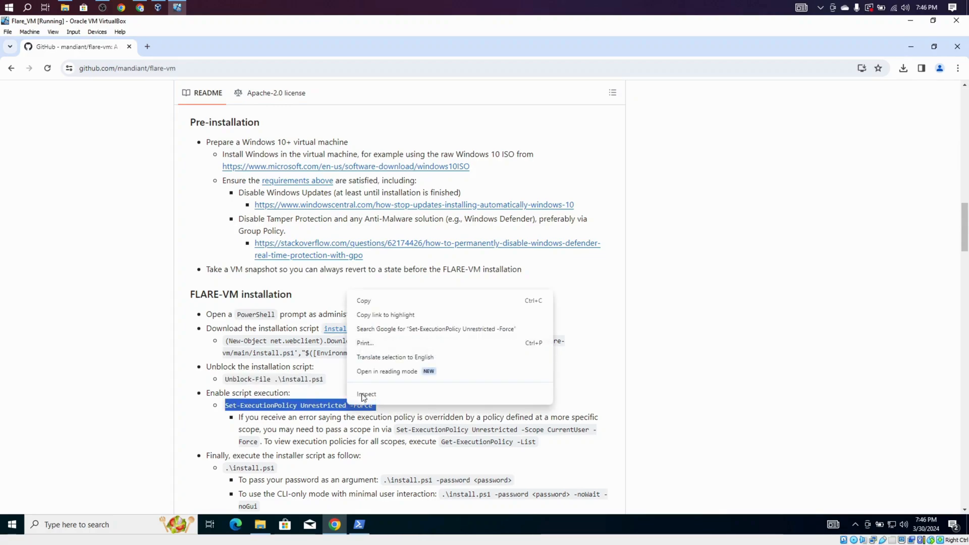
click(378, 298)
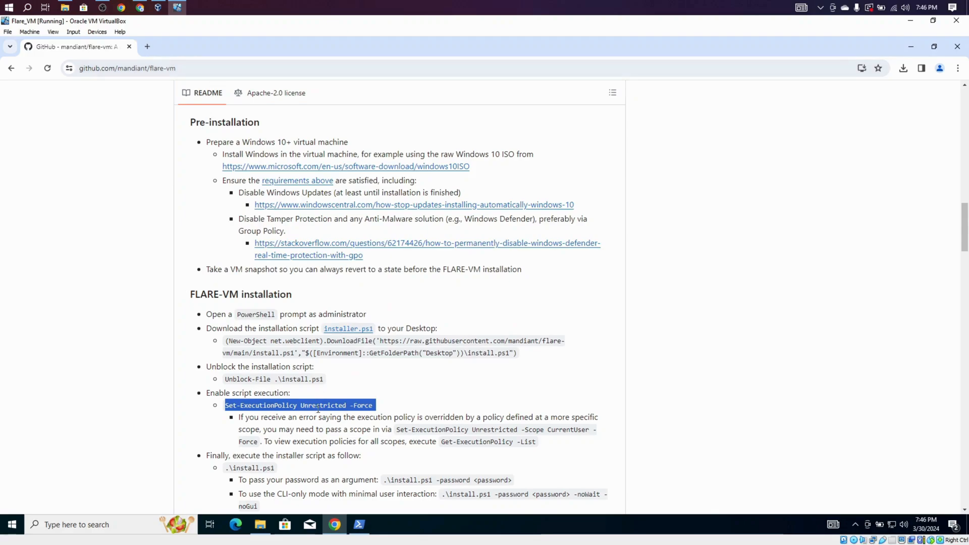
Run Set-ExecutionPolicy Unrestricted -Force in the guest's administrator PowerShell.
click(359, 524)
text(Set-ExecutionPolicy Unrestricted -Force)
key(Return)
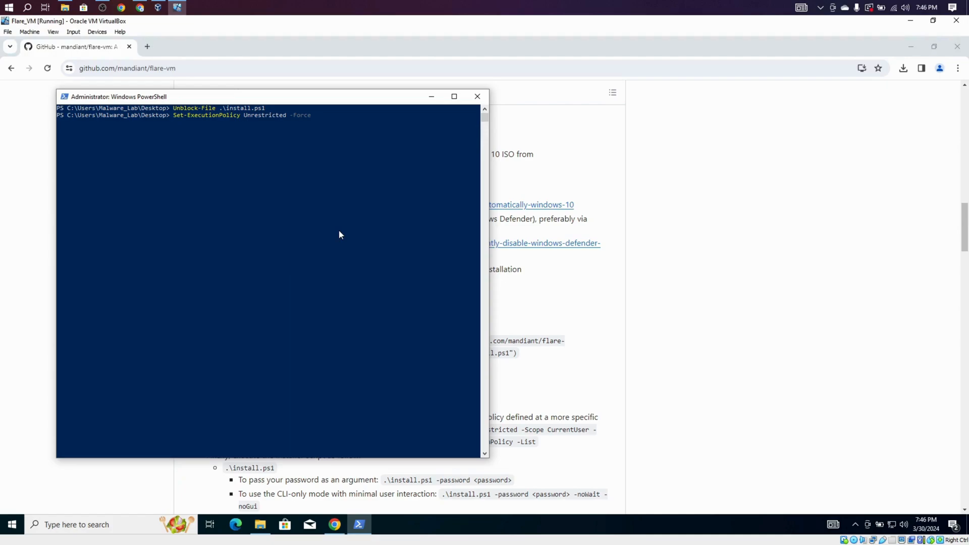
key(Return)
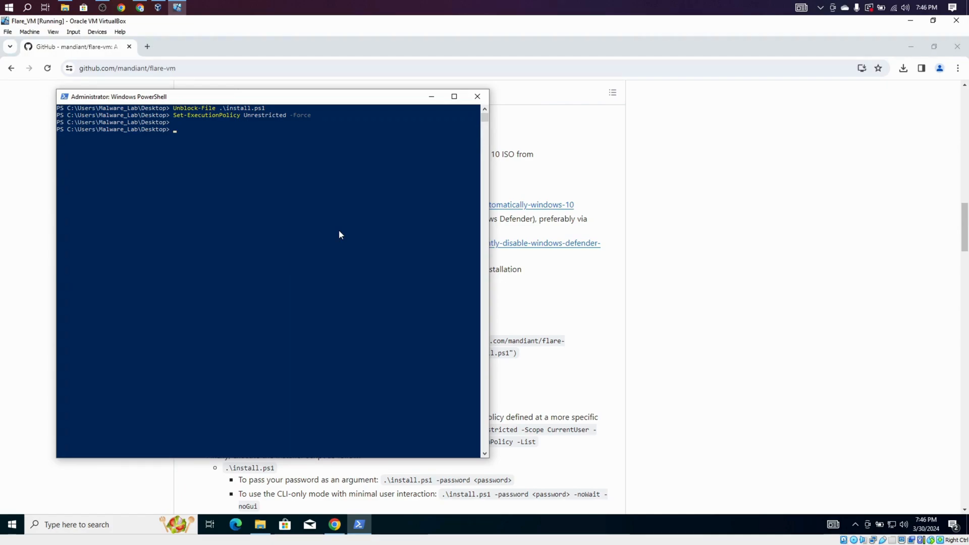
Repeat the previous execution policy command two more times in PowerShell.
key(Up)
key(Return)
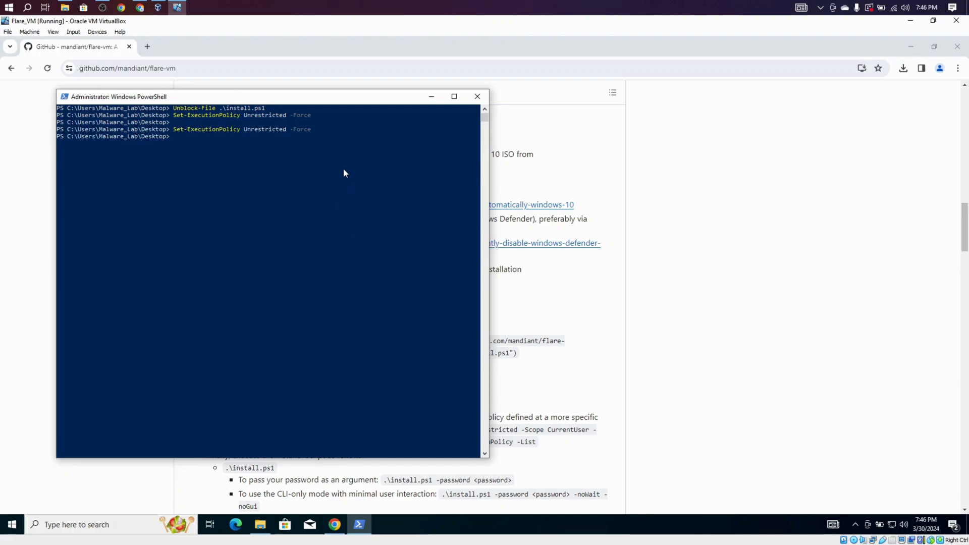
key(Return)
key(Up)
key(Return)
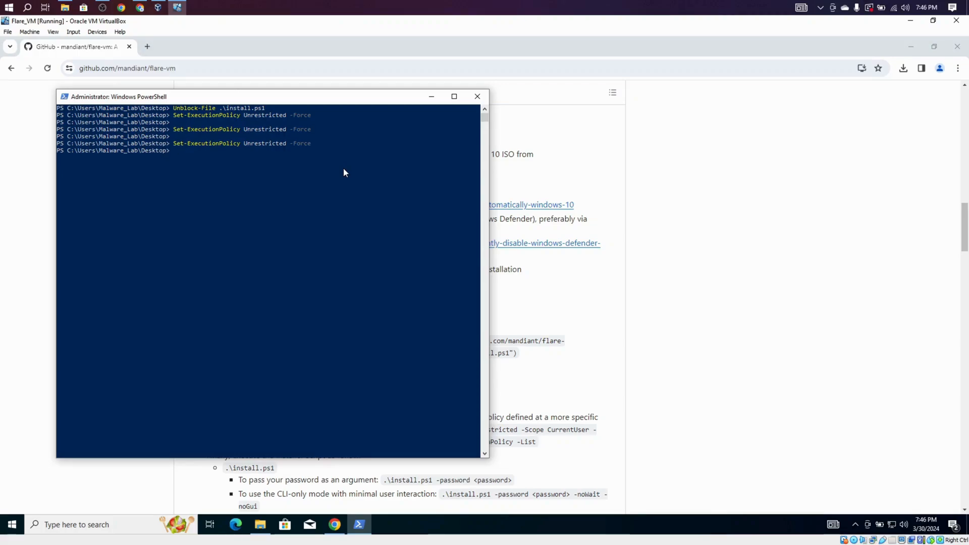
key(Return)
List the Desktop directory's contents with ls and review the README's instructions for executing the installer script.
text(ls)
key(Return)
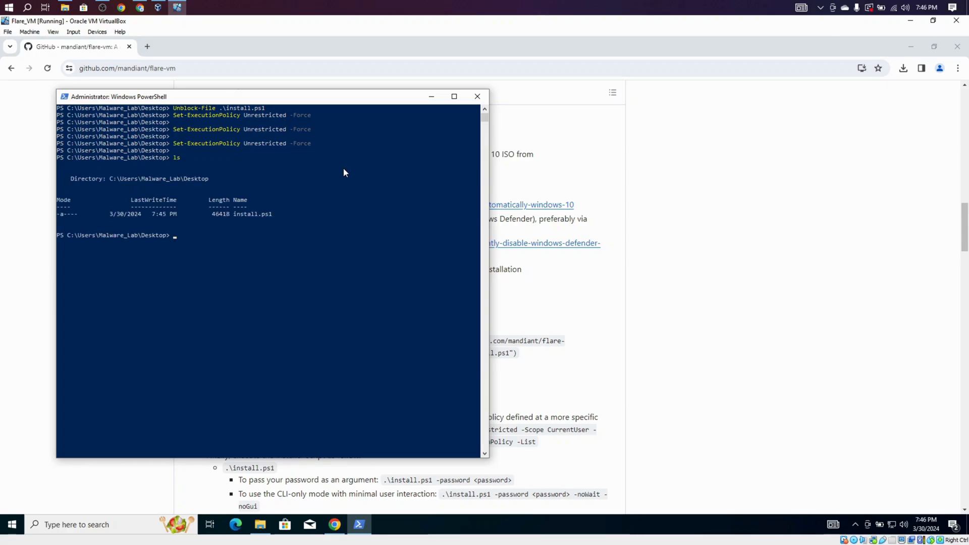
click(596, 278)
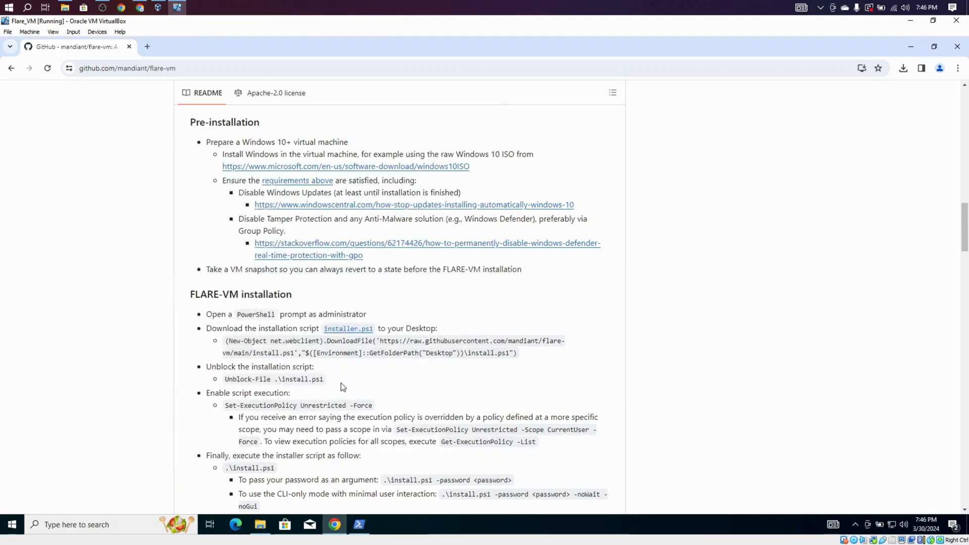
scroll(297, 388, down, 1)
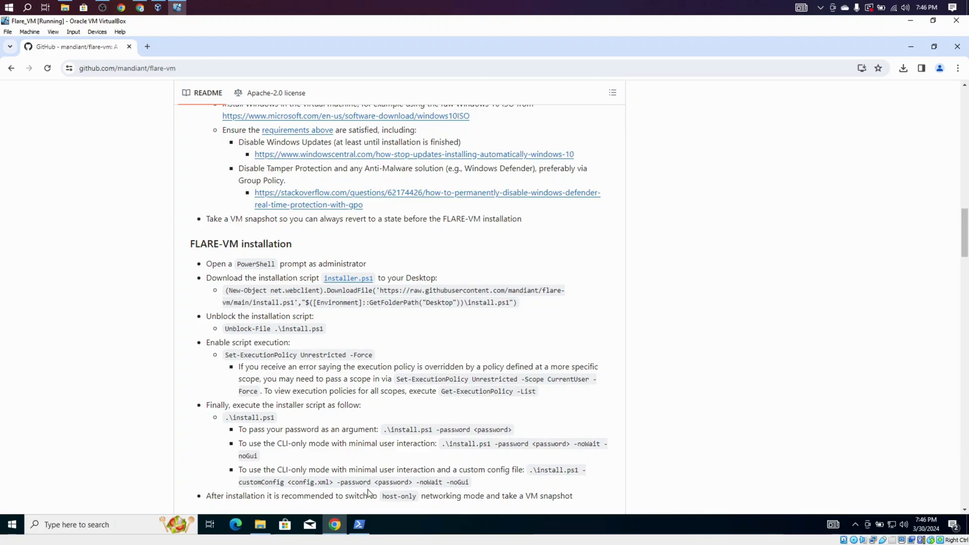
Start the FLARE-VM installer by running ./install.ps1 in PowerShell and maximize its window.
click(359, 525)
click(302, 335)
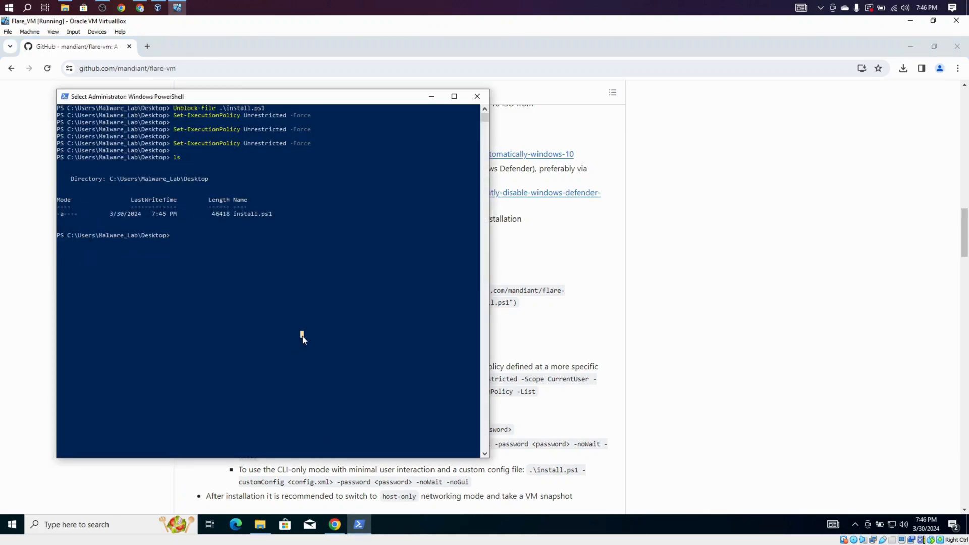
text(./)
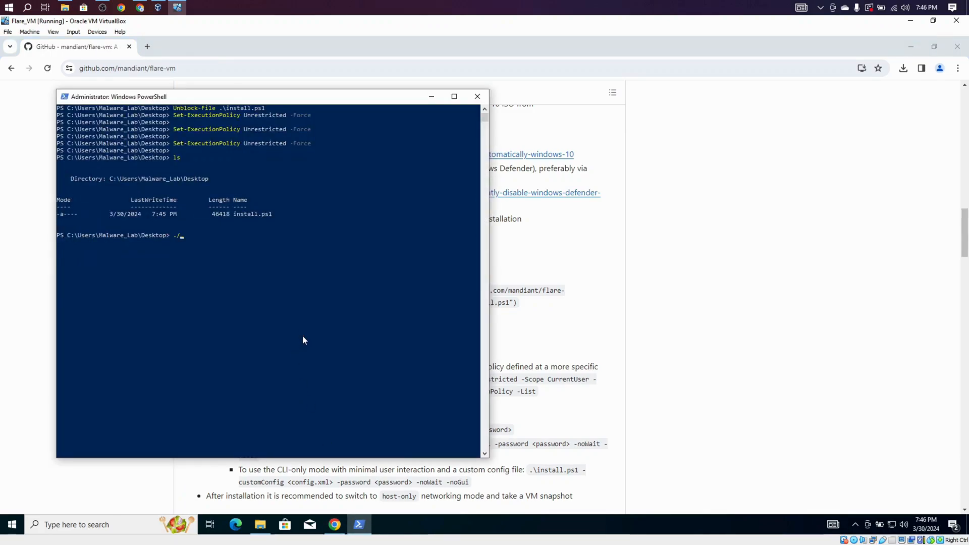
text(inst)
text(a;;)
key(BackSpace)
key(BackSpace)
text(ll.ps1)
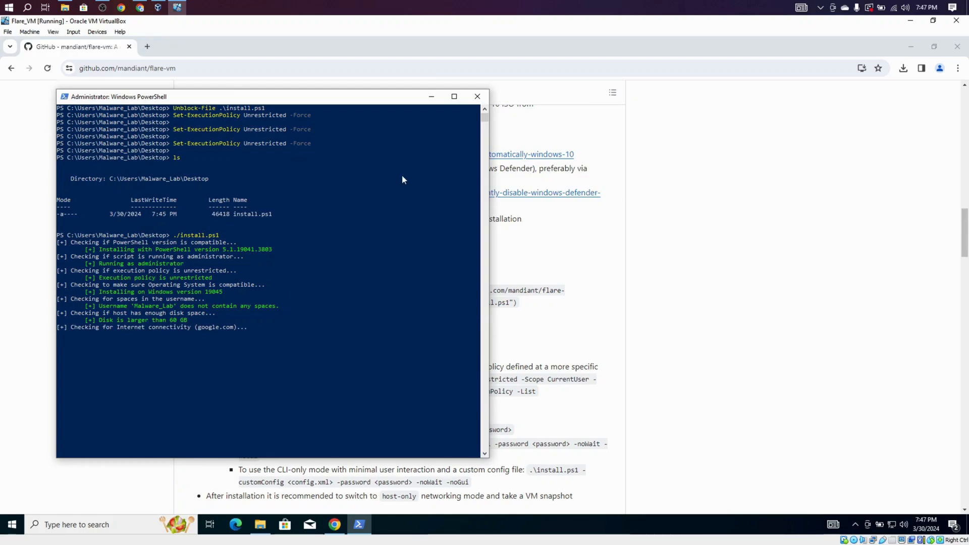
click(453, 95)
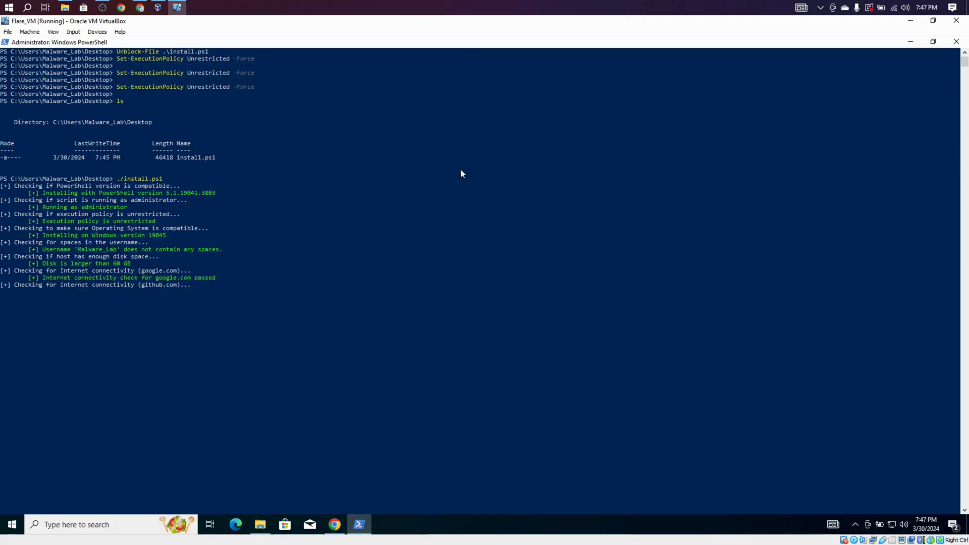
Minimize the Flare_VM and OBS windows on the host and switch to Oracle VM VirtualBox Manager.
click(907, 21)
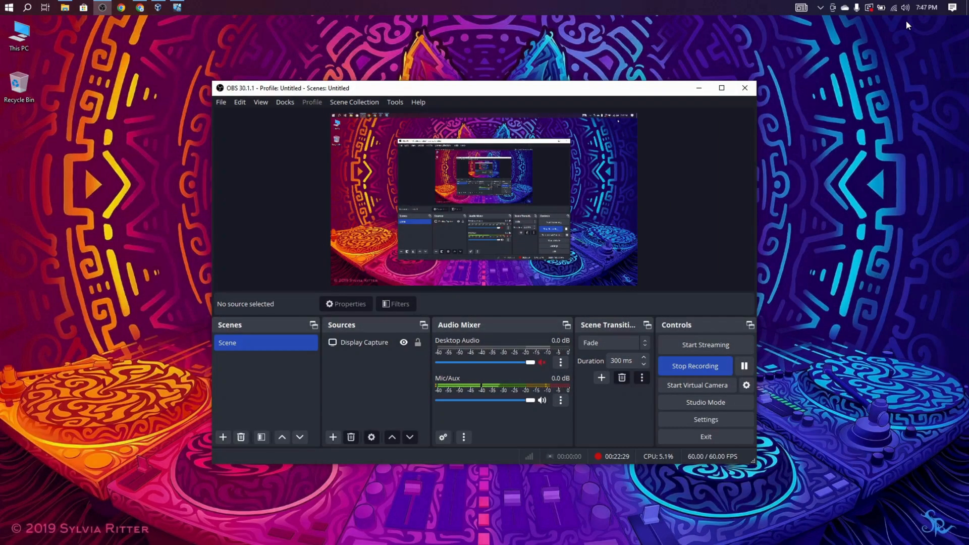
click(697, 92)
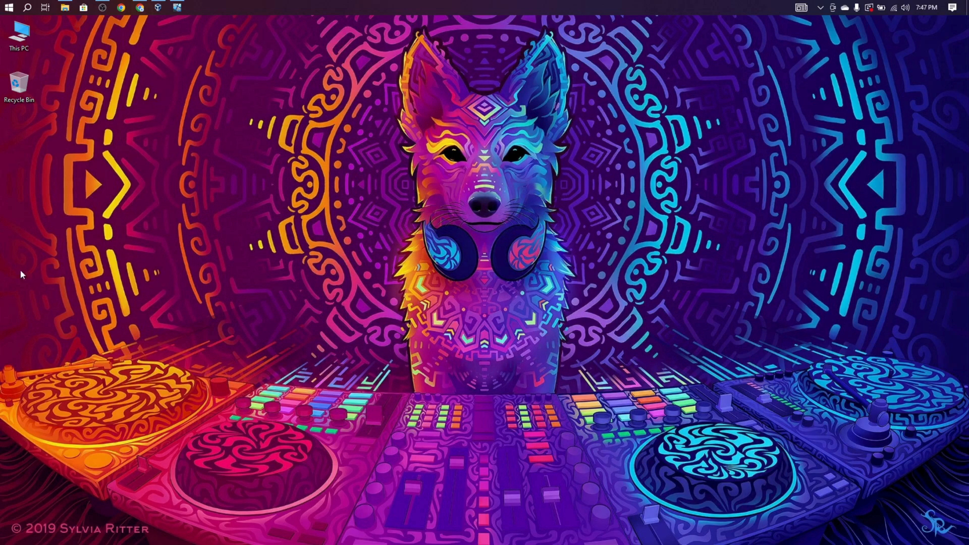
click(158, 7)
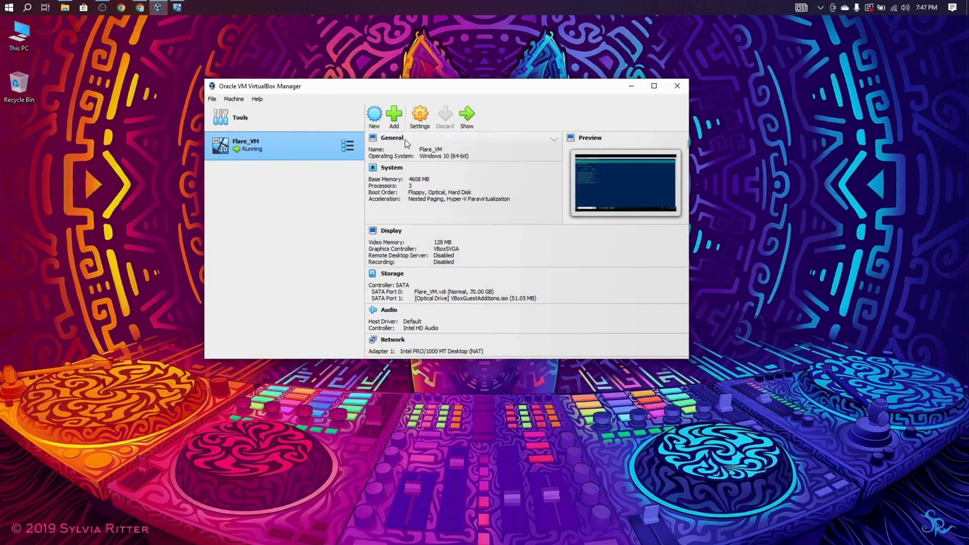
Start an appliance import using remnux-v7-focal-virtualbox from the OS folder on drive G: and continue to the appliance settings.
click(212, 100)
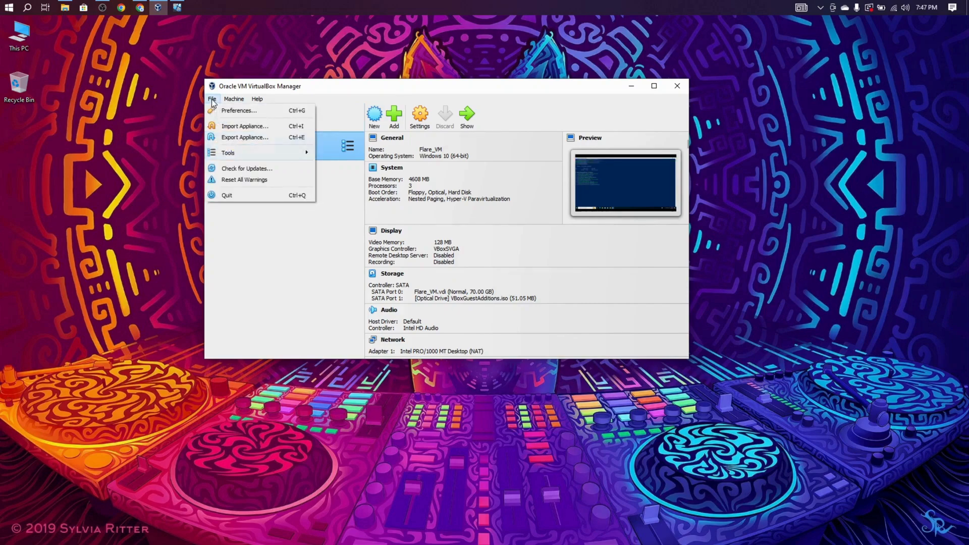
click(235, 126)
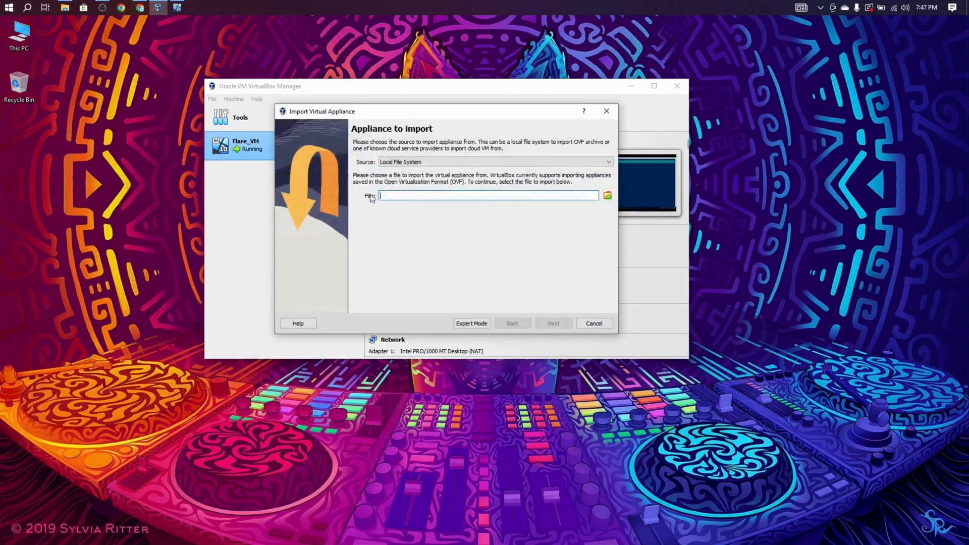
click(607, 195)
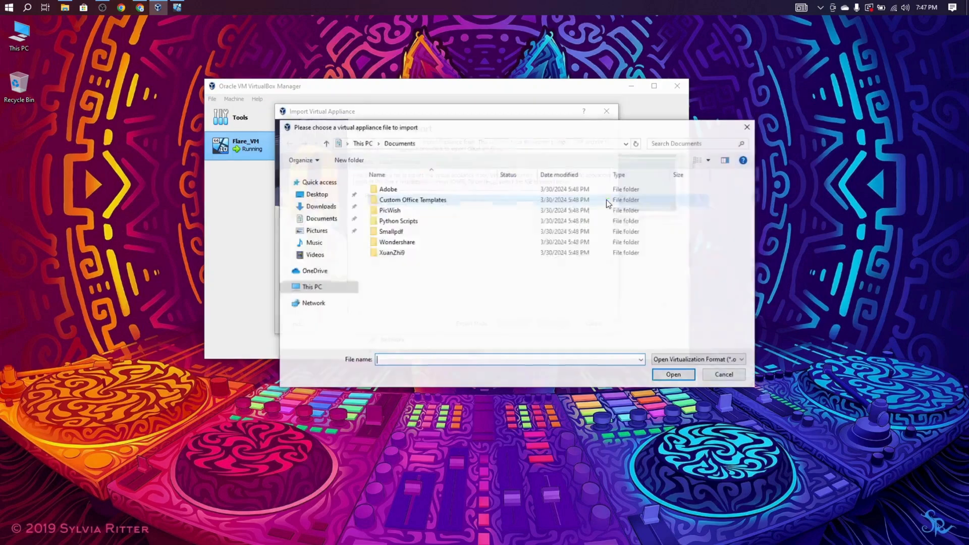
click(337, 286)
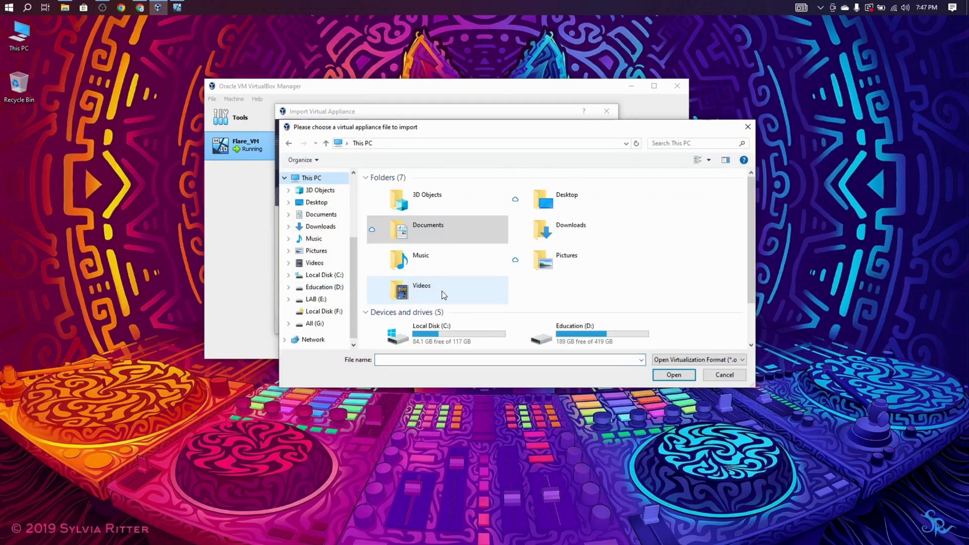
scroll(469, 295, down, 2)
click(450, 333)
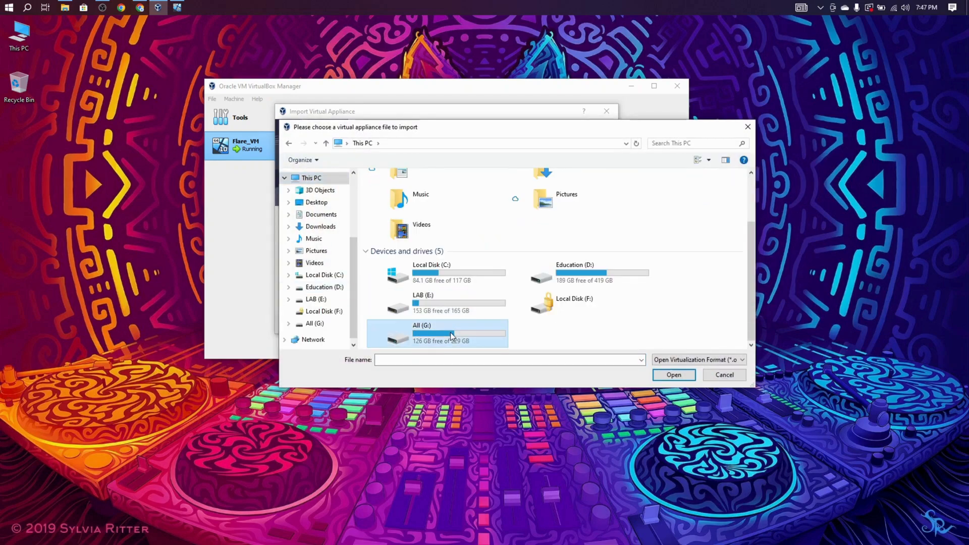
double_click(450, 332)
double_click(405, 244)
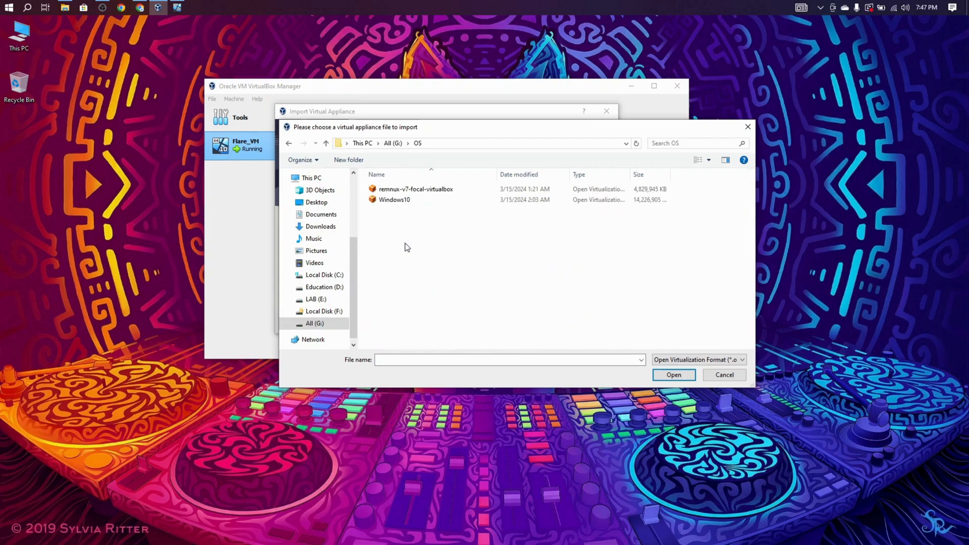
click(420, 190)
click(671, 376)
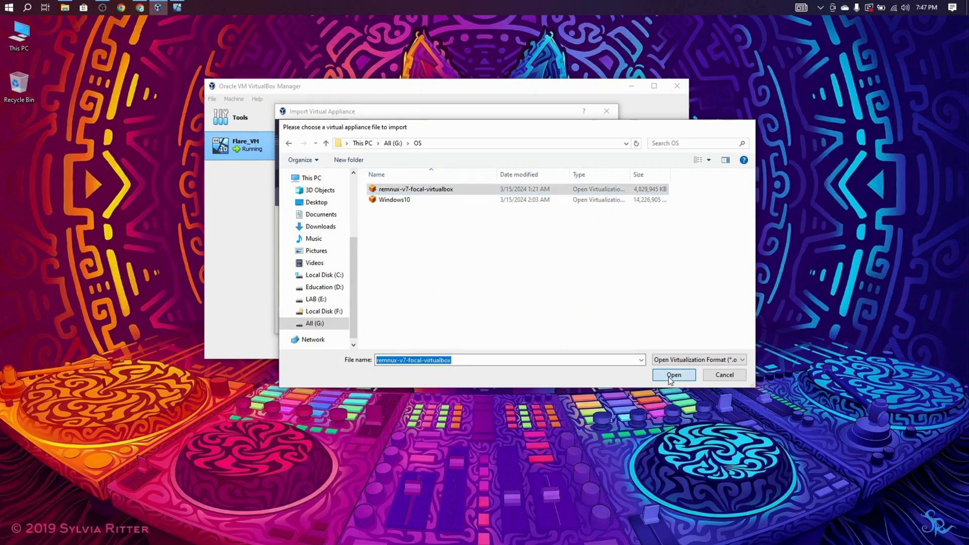
click(557, 324)
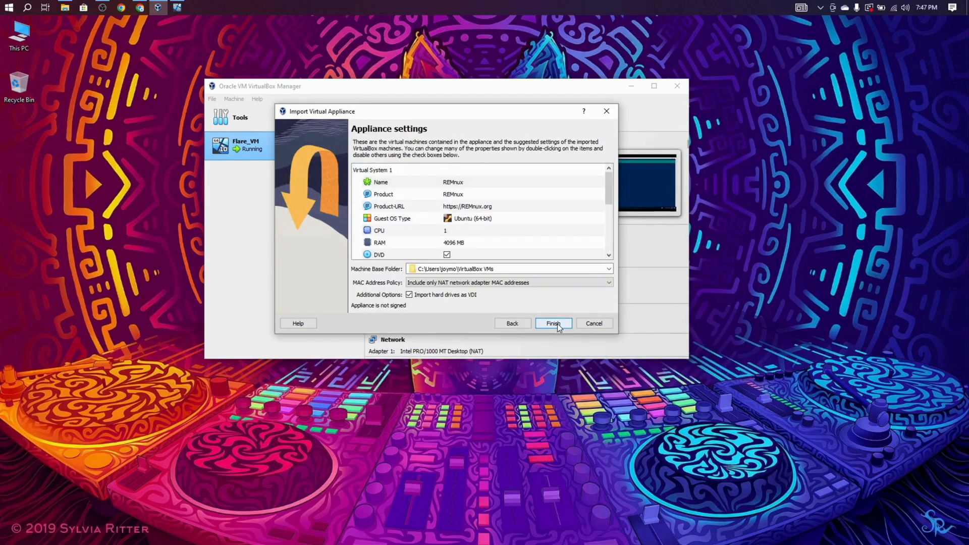
Set the REMnux appliance's machine base folder to E:\Malware Analysis and start the import.
click(414, 267)
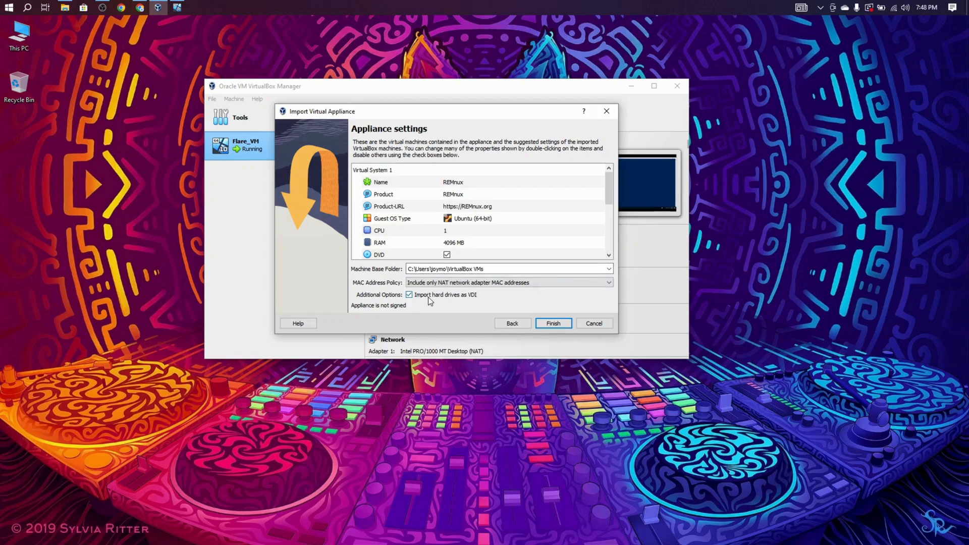
click(595, 268)
click(565, 286)
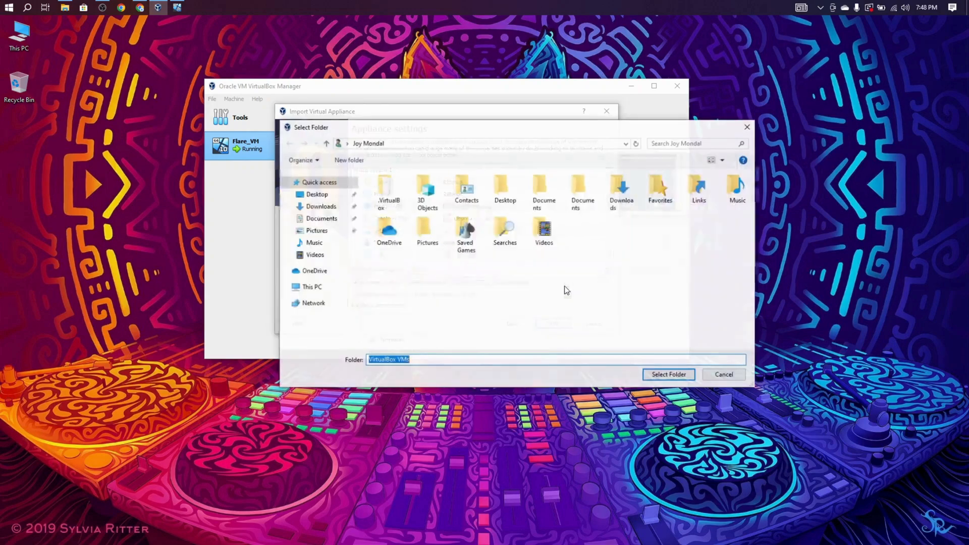
scroll(321, 309, down, 3)
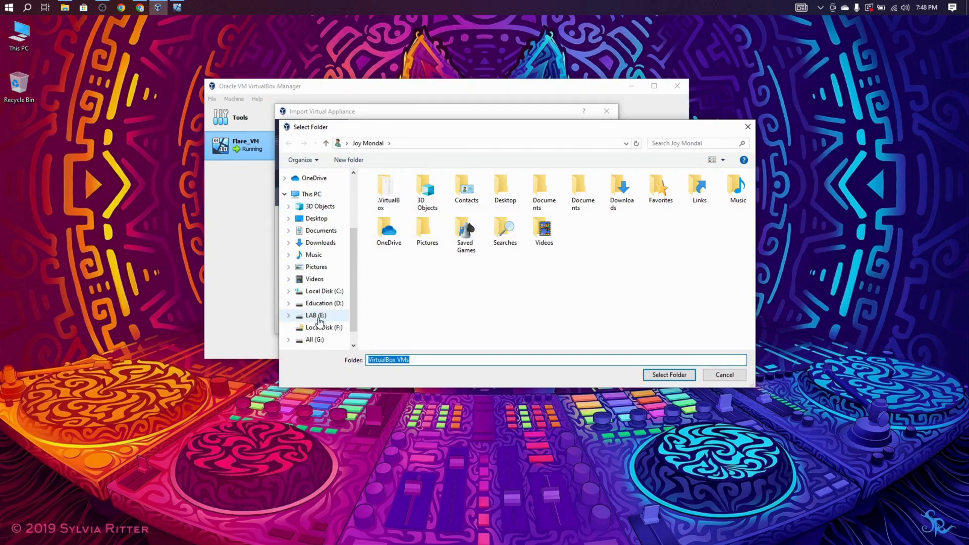
click(319, 318)
double_click(394, 190)
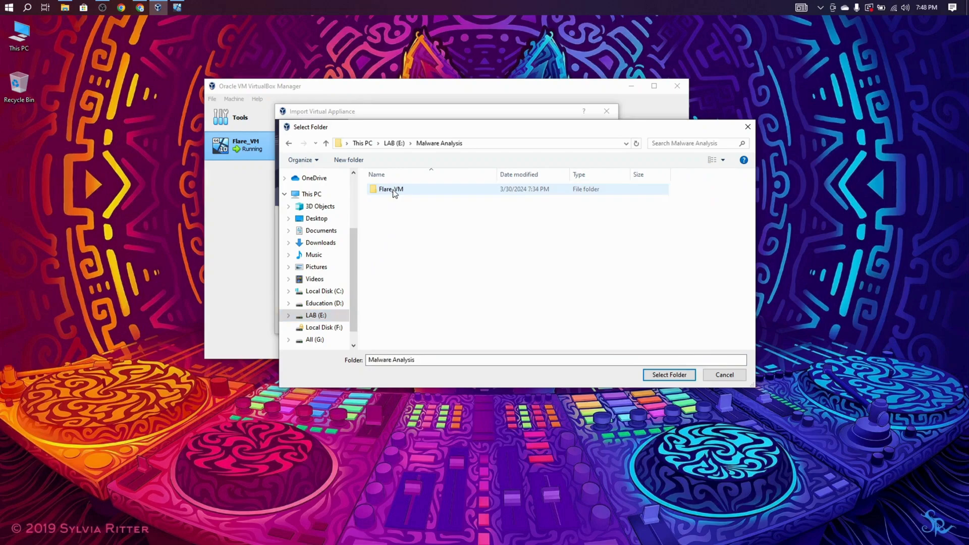
click(665, 374)
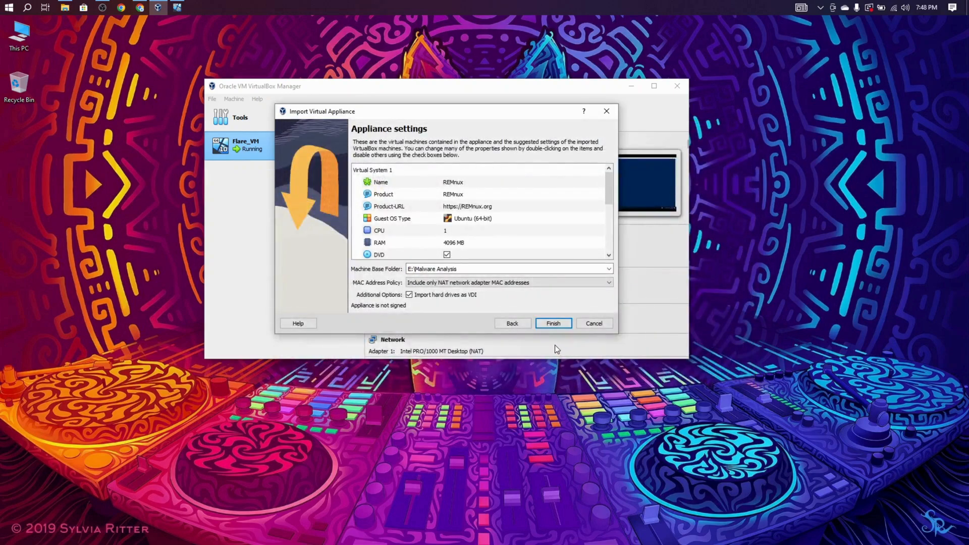
click(554, 324)
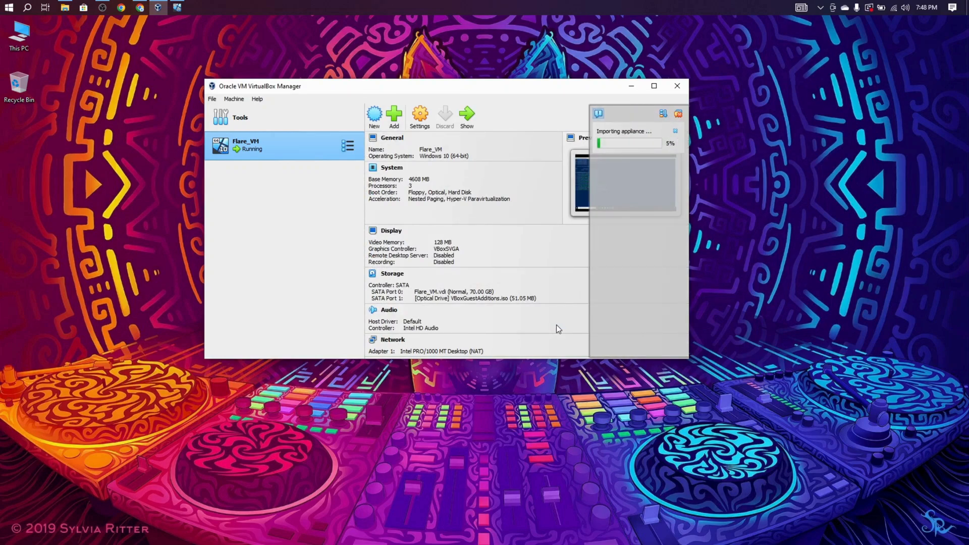
Switch to the running Flare_VM window and answer y to the installer's VM snapshot question.
click(178, 7)
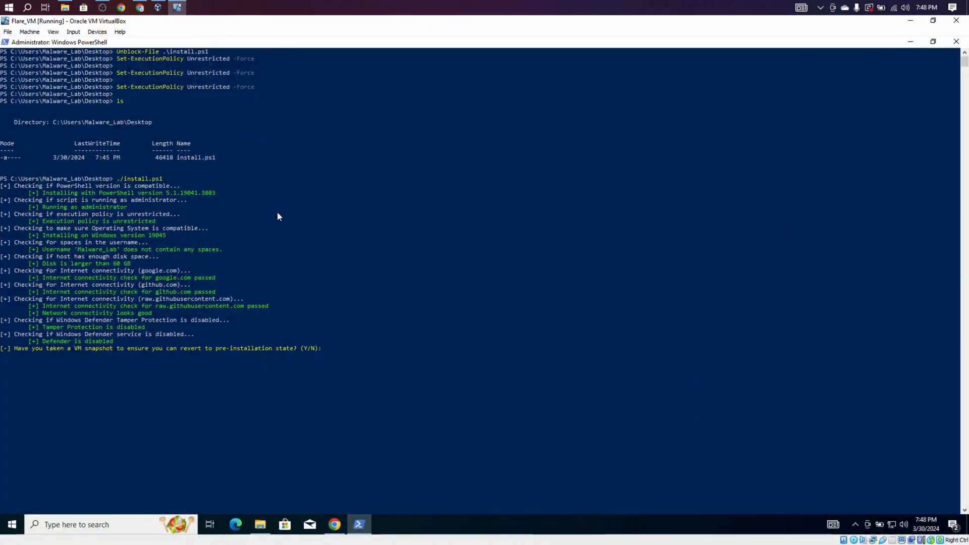
text(y)
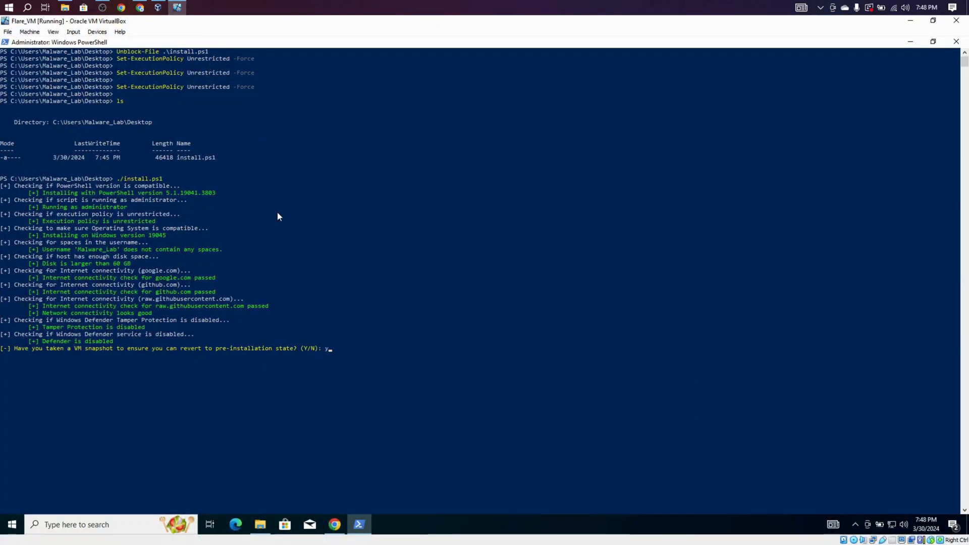
key(Return)
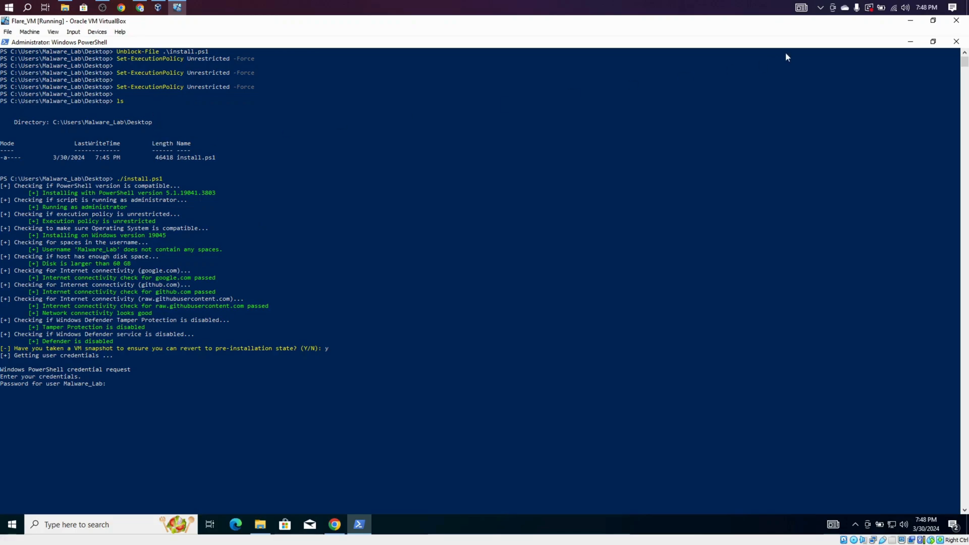
Close the PowerShell session running the installer and take a snapshot of the virtual machine named FlareVM.
click(959, 40)
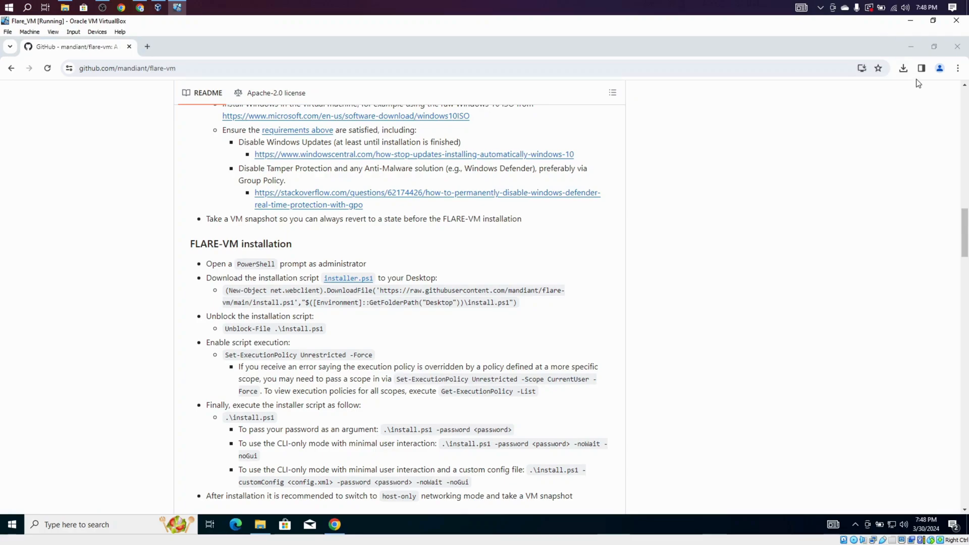
click(911, 48)
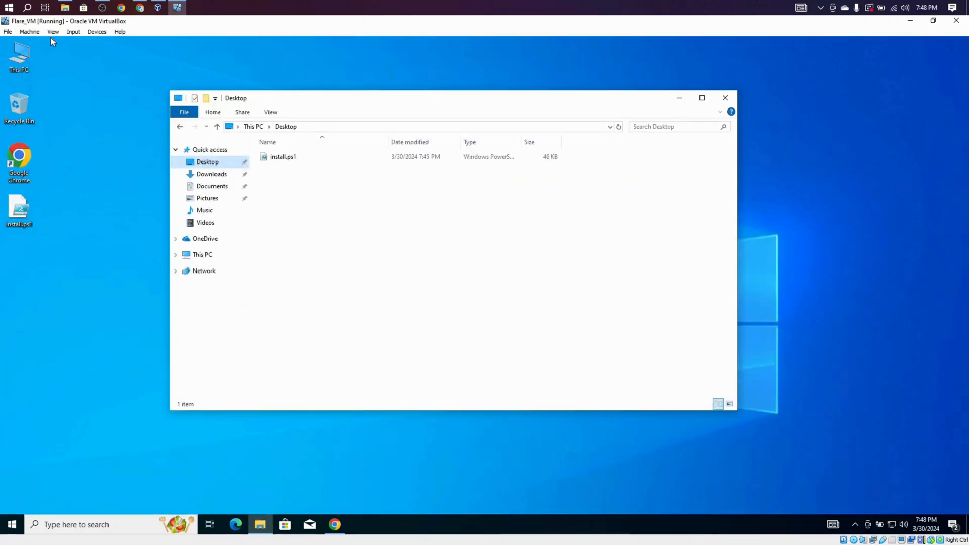
click(26, 33)
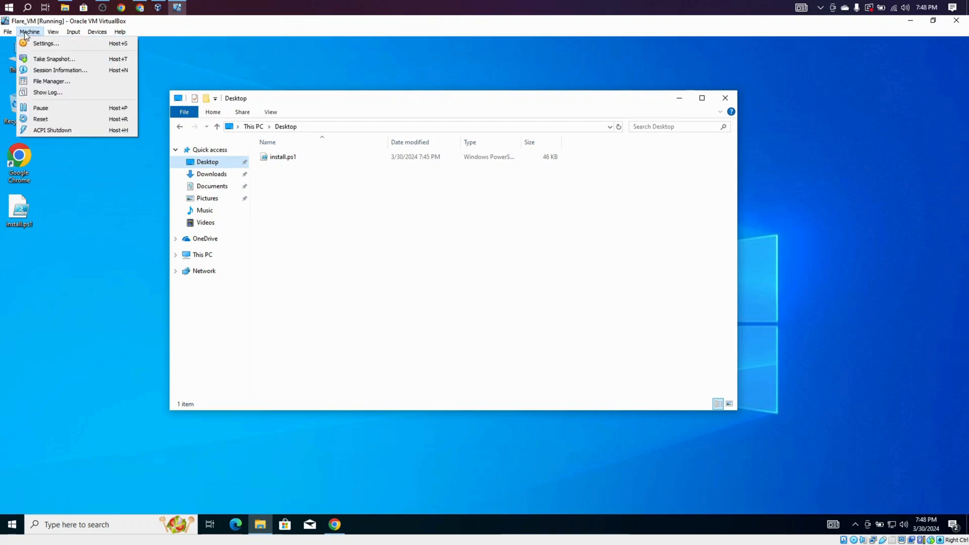
click(41, 59)
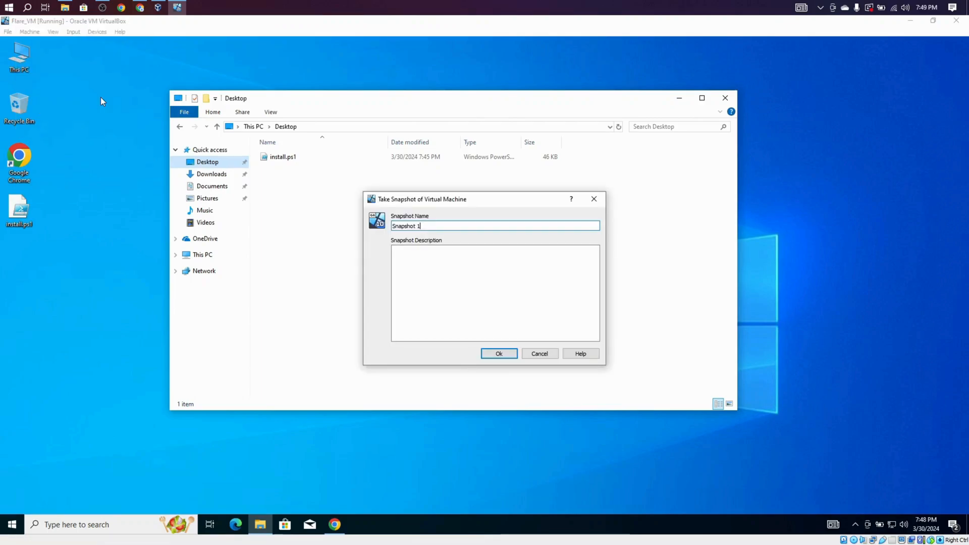
text(FlareVM)
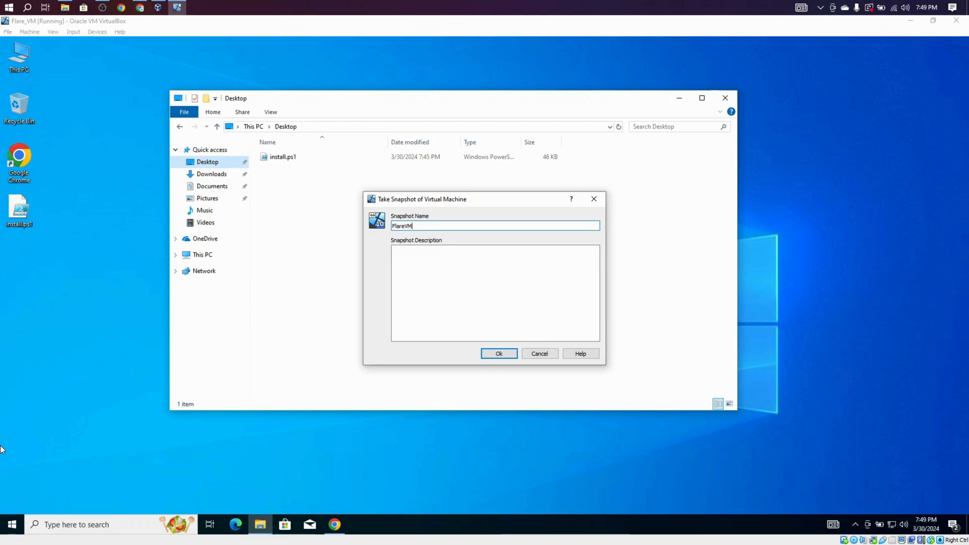
click(499, 353)
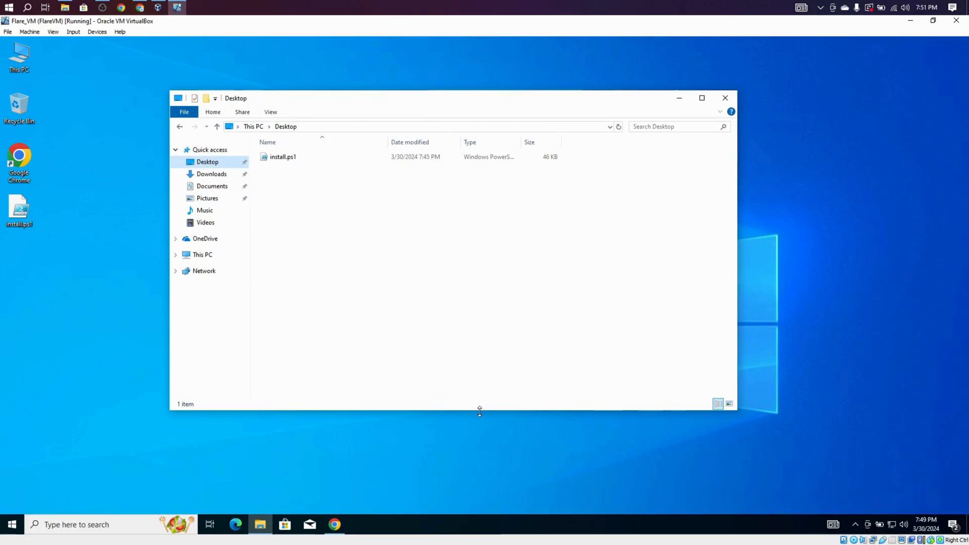
Run ./install.ps1 in an administrator PowerShell opened from the guest's Desktop folder, and switch to Oracle VM VirtualBox Manager.
click(184, 112)
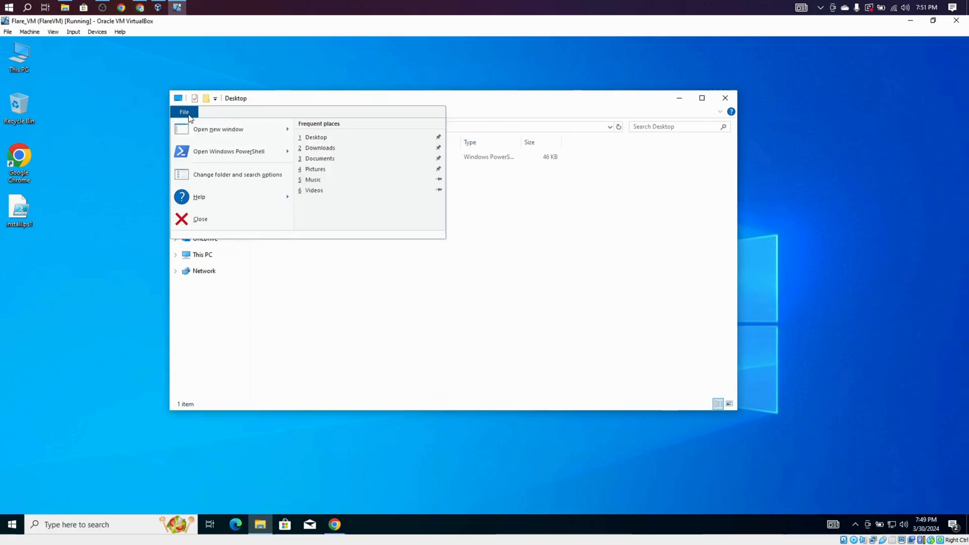
mouse_move(222, 153)
click(317, 152)
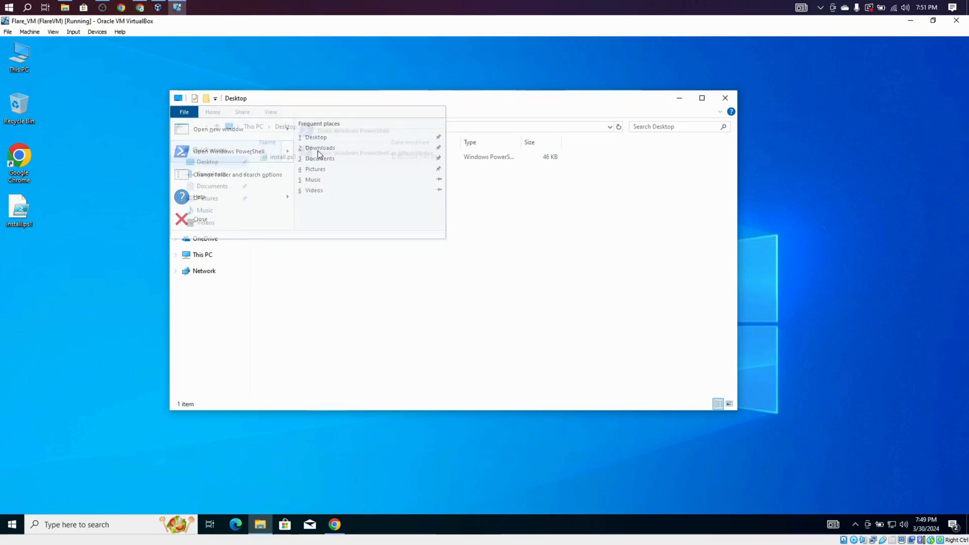
key(Left)
key(Return)
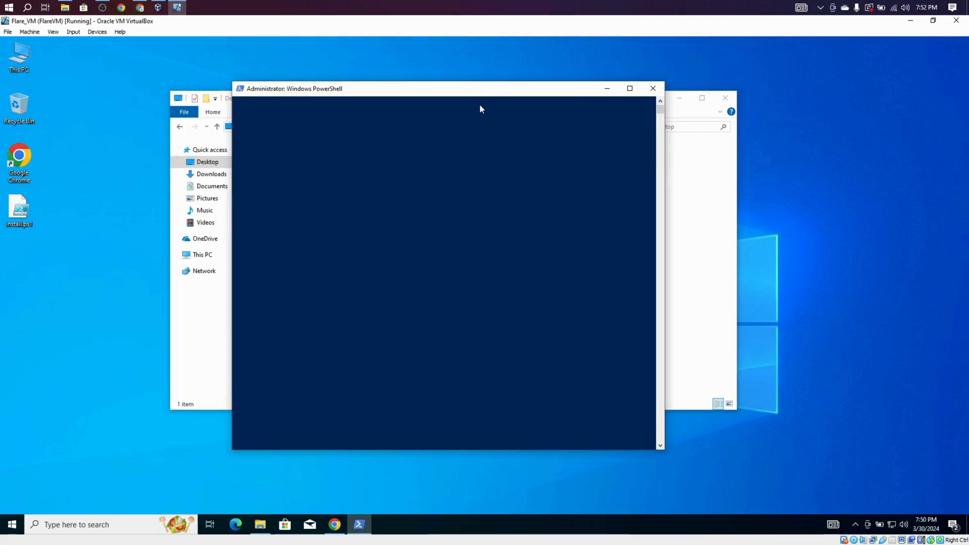
text(./)
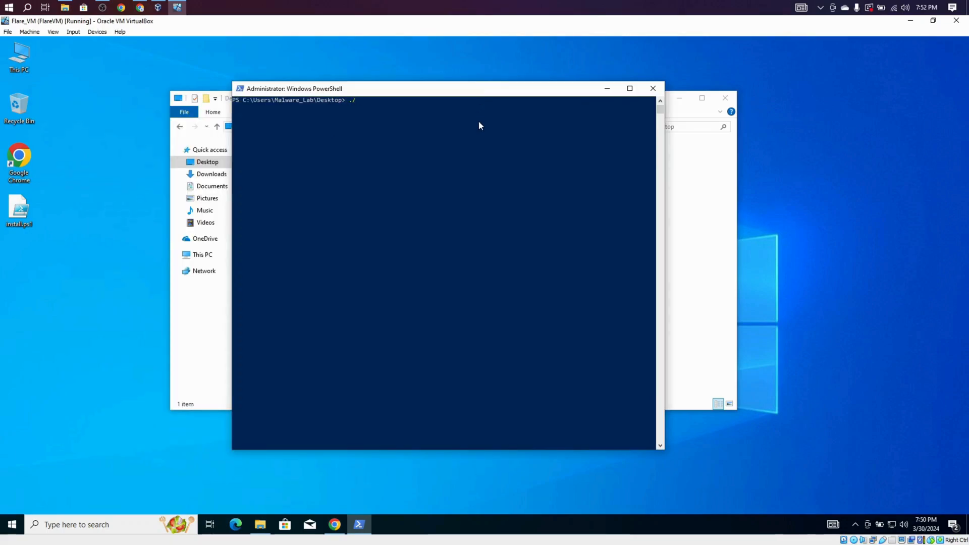
text(install.ps1)
key(Return)
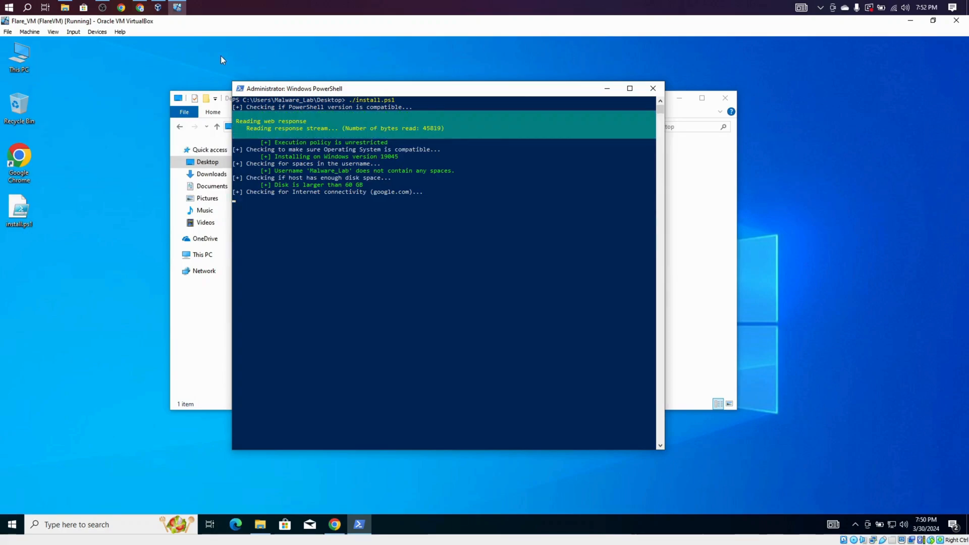
click(159, 8)
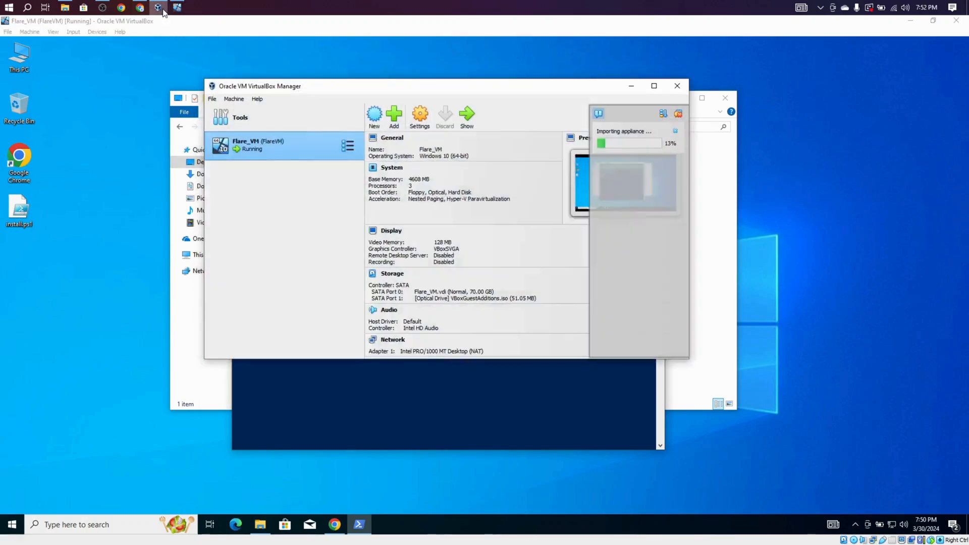